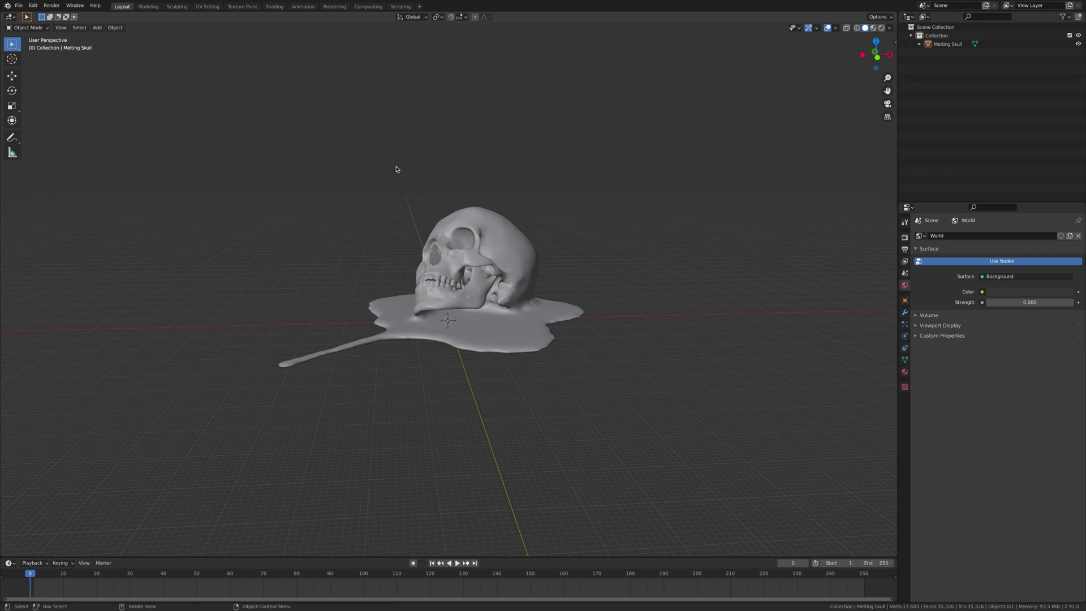
In the Shading workspace, give the melting skull a new material, Material.002.
left_click(274, 7)
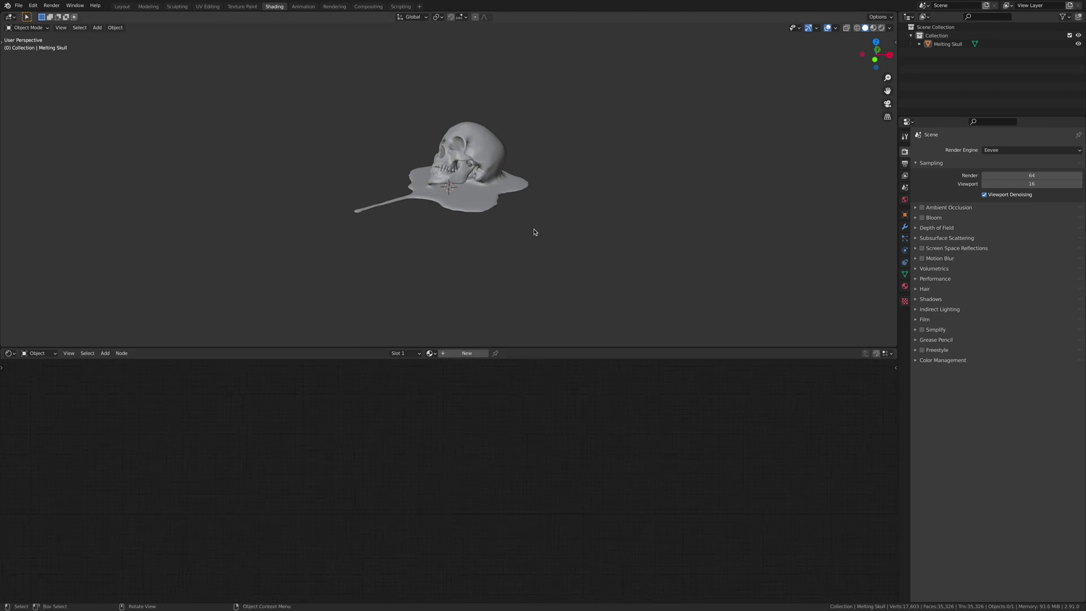
left_click(469, 164)
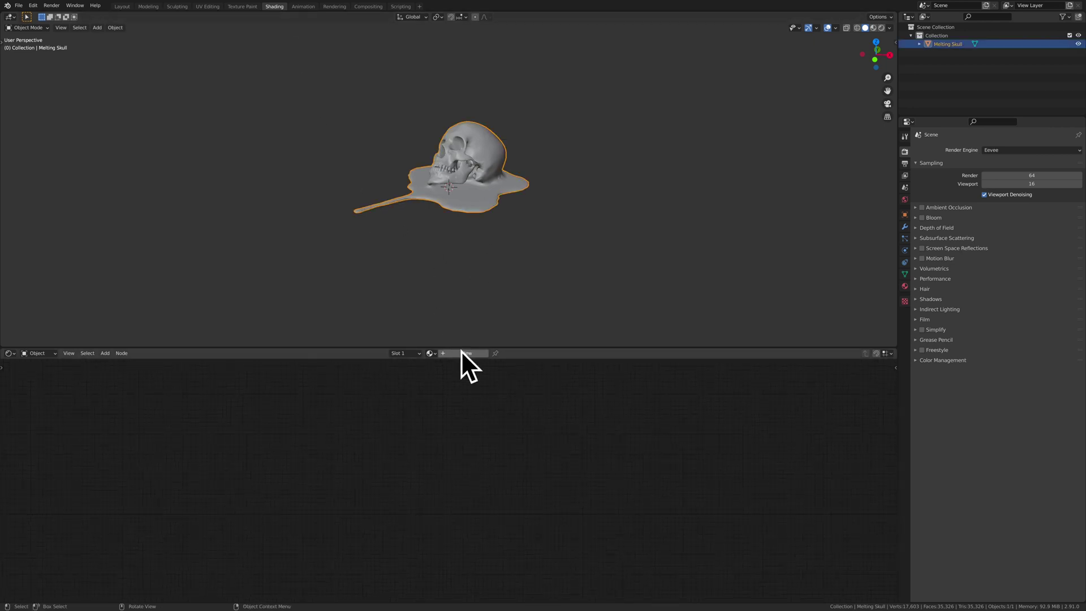
left_click(465, 353)
Enlarge the node editor and spread the Principled BSDF and Material Output nodes apart.
scroll(417, 476, "up", 2)
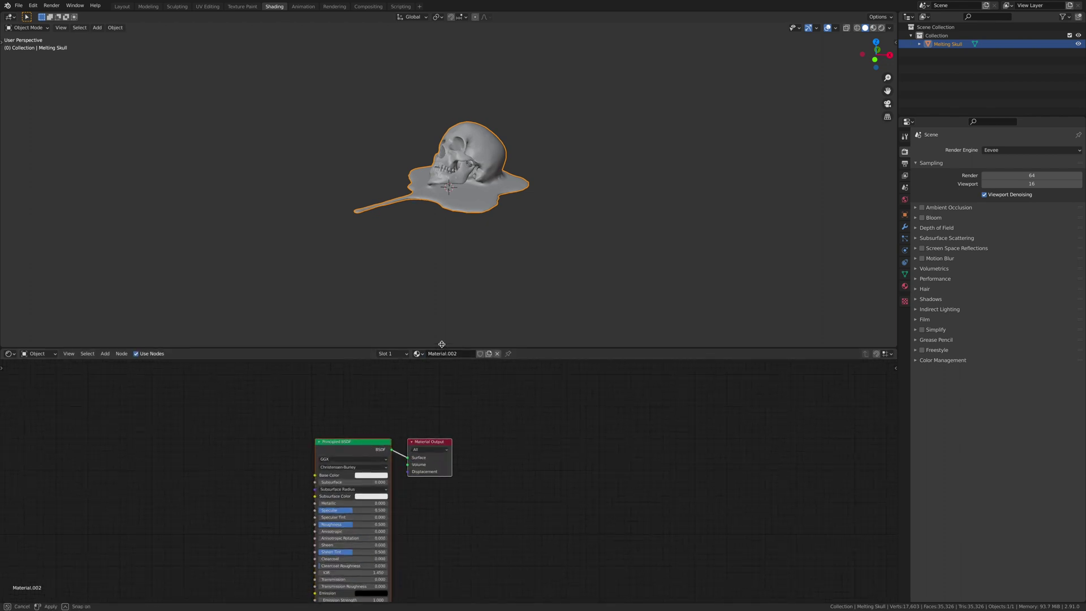
left_click_drag(441, 346, 440, 170)
left_click_drag(350, 354, 266, 283)
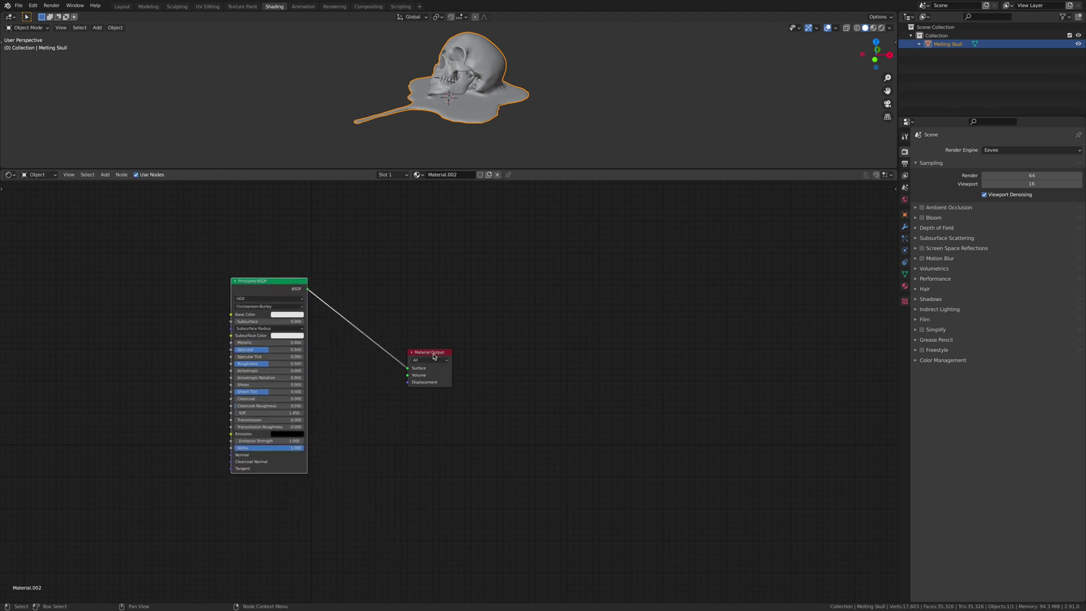
left_click_drag(433, 356, 573, 307)
left_click(678, 368)
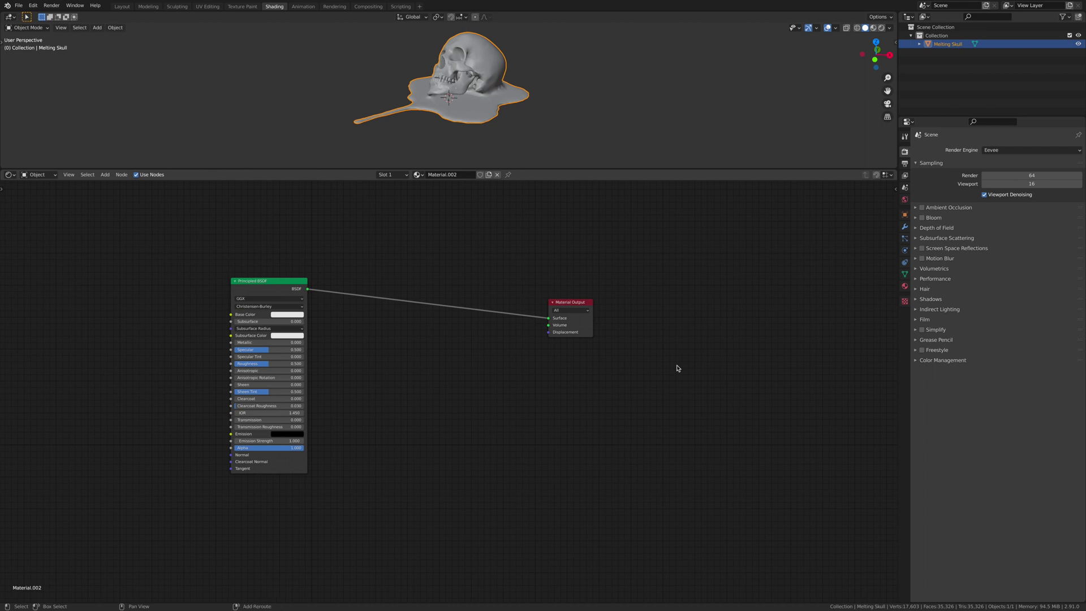
Add a Mix Shader node via search and drop it onto the Principled BSDF–Material Output link.
key("shift+a")
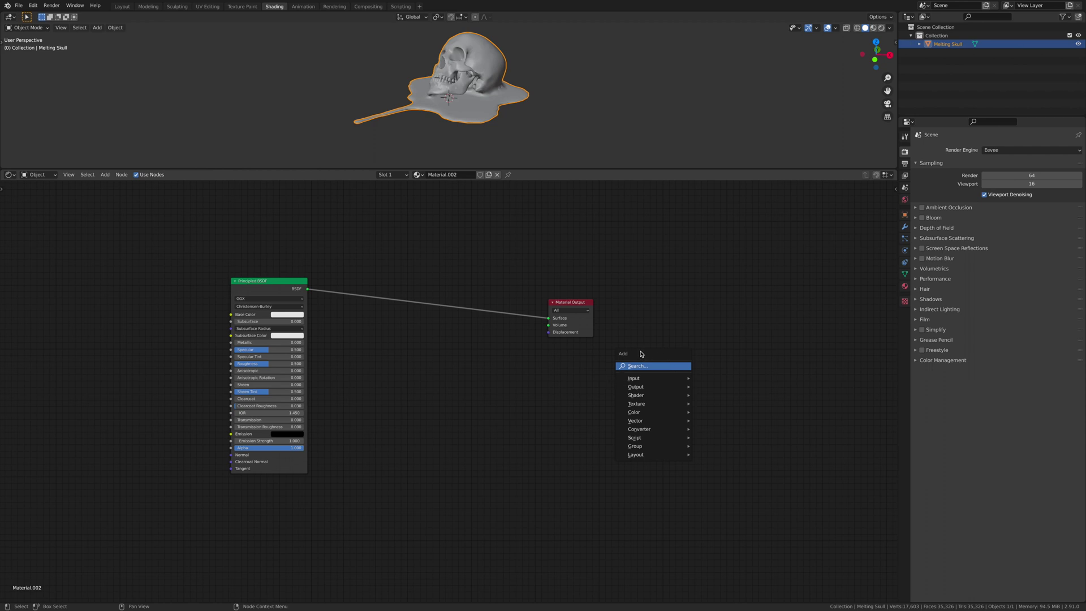
left_click(650, 365)
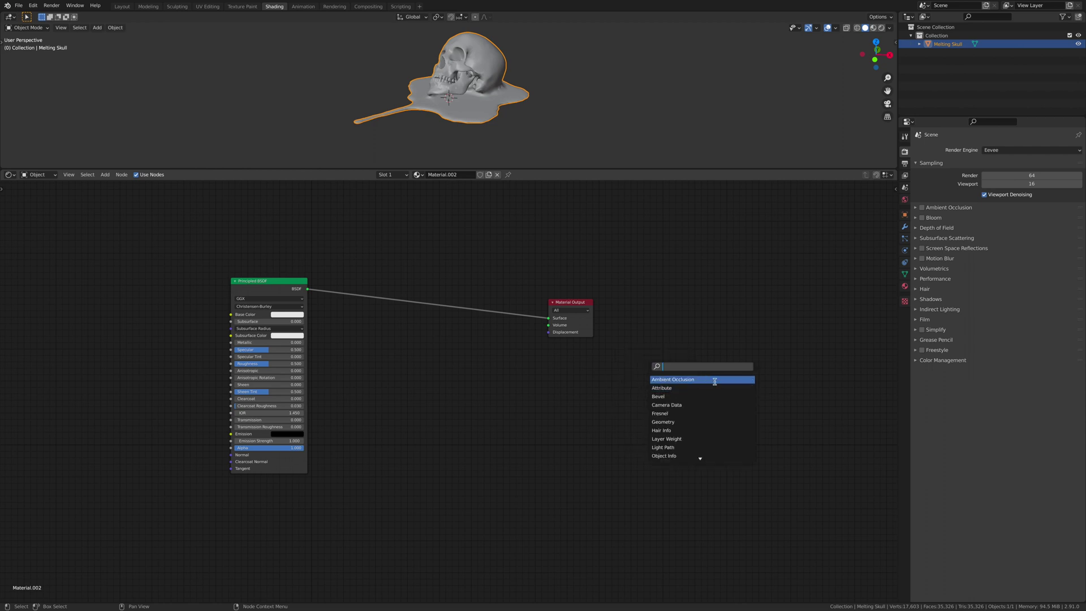
type("mix")
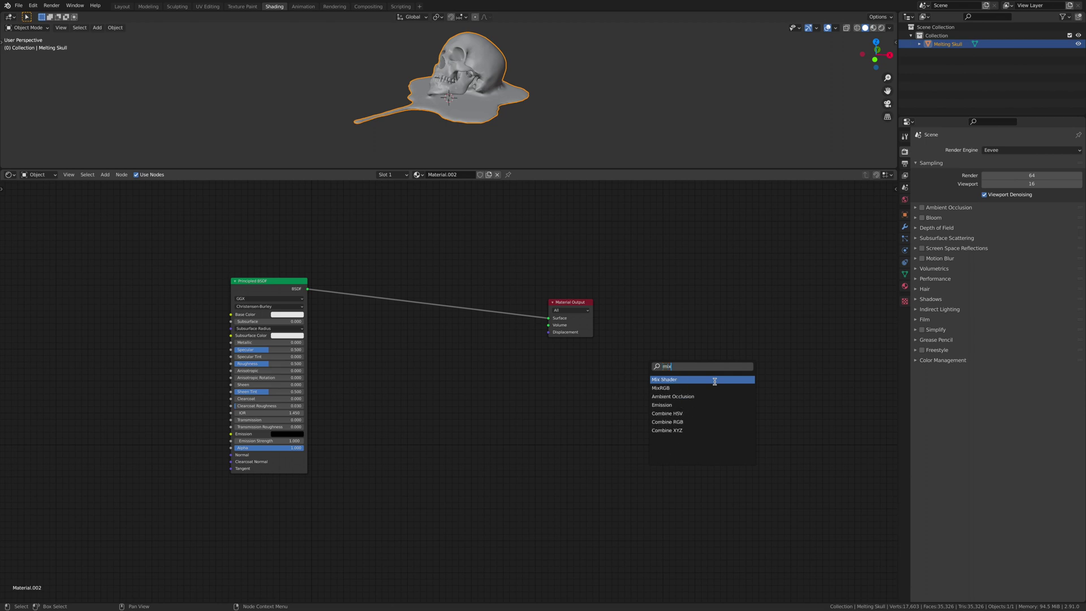
left_click(715, 379)
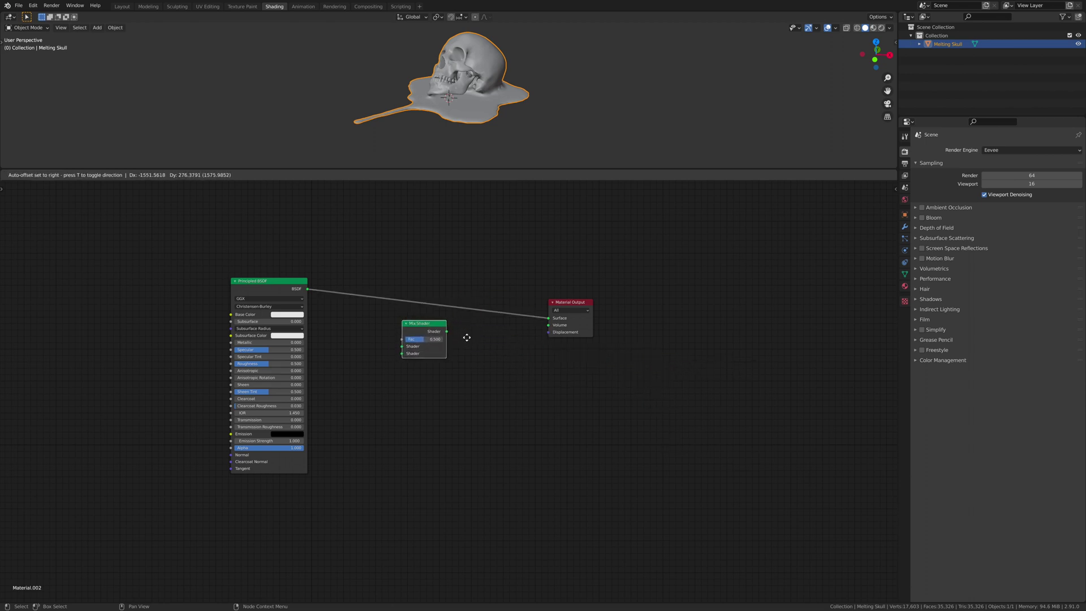
left_click(486, 308)
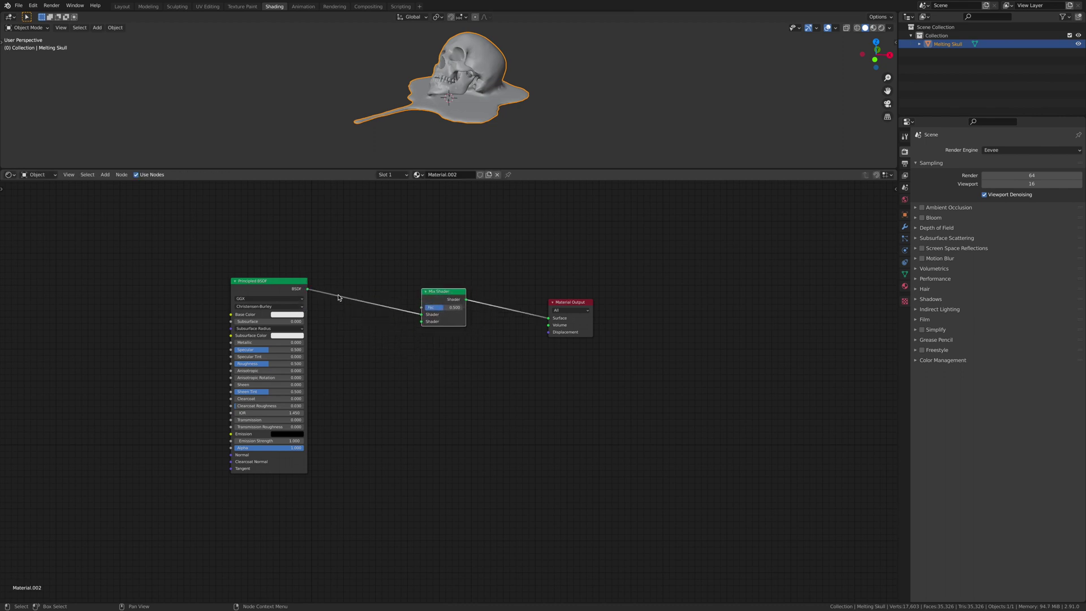
left_click(442, 401)
Add an Emission node below the Mix Shader and connect it to the second Shader input.
key("shift+a")
left_click(441, 399)
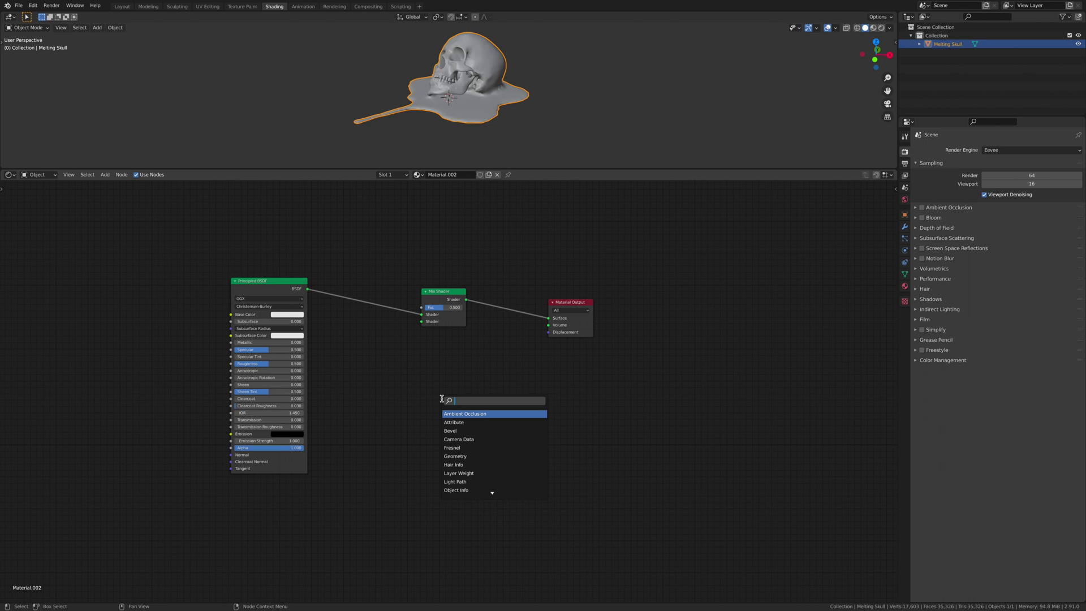
type("em")
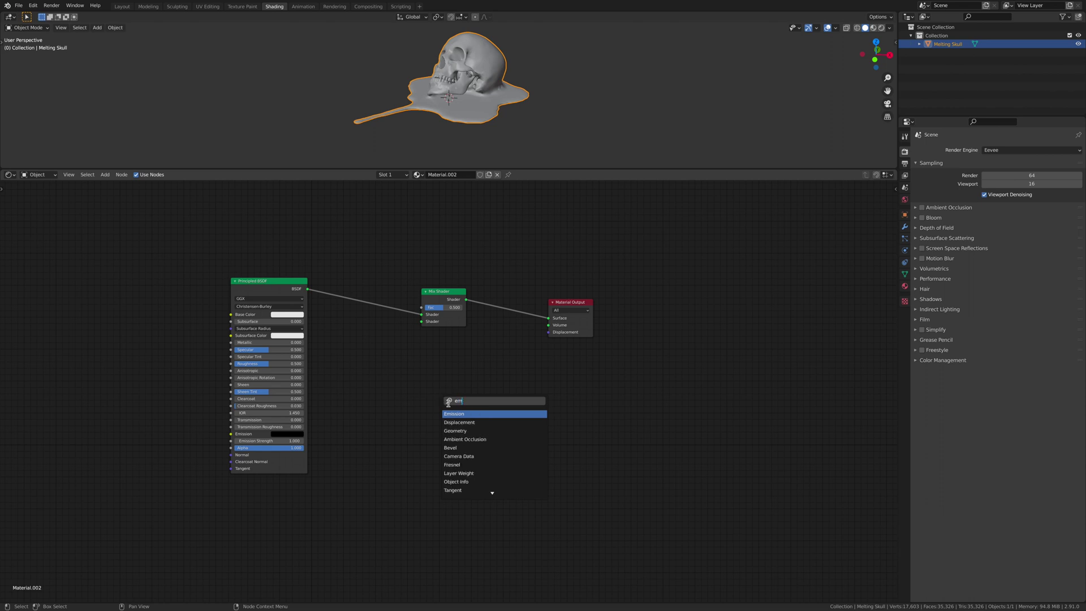
left_click(461, 413)
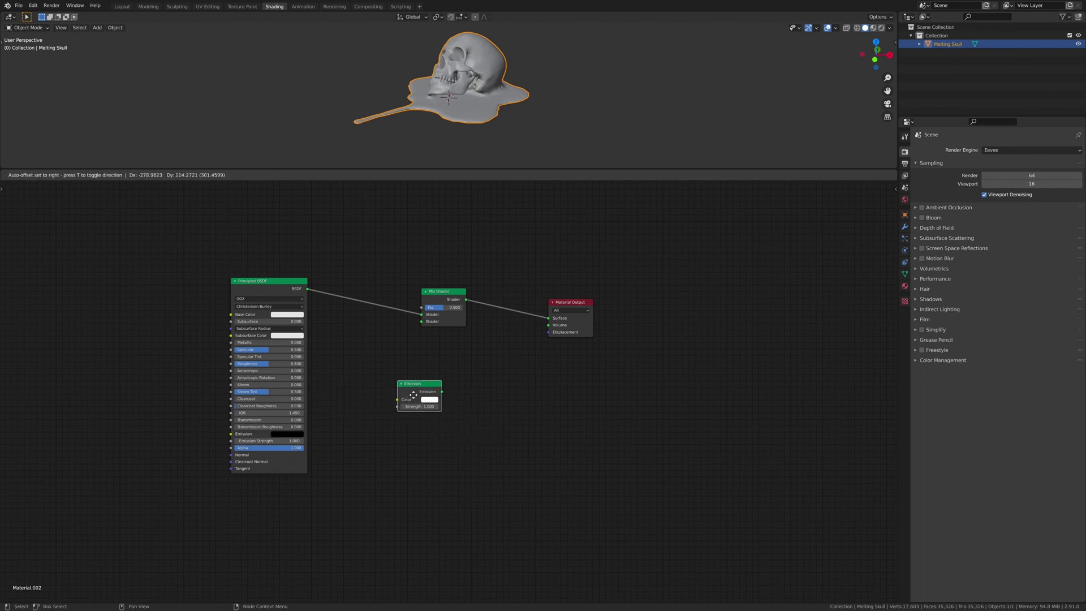
left_click(473, 385)
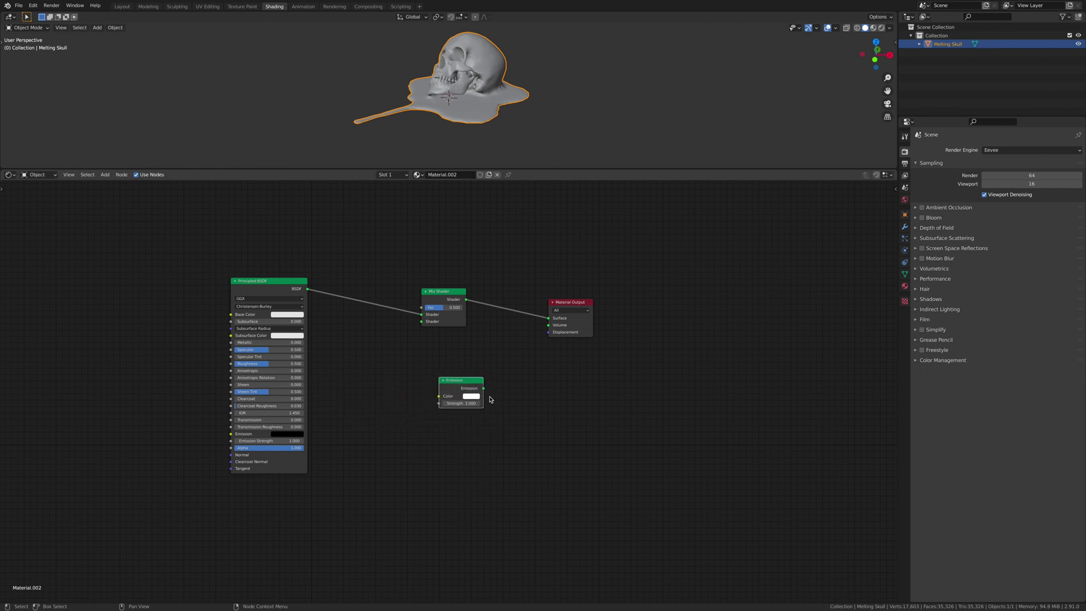
left_click_drag(483, 389, 426, 321)
Set the Emission colour to red-orange and its Strength to 25.
left_click(474, 396)
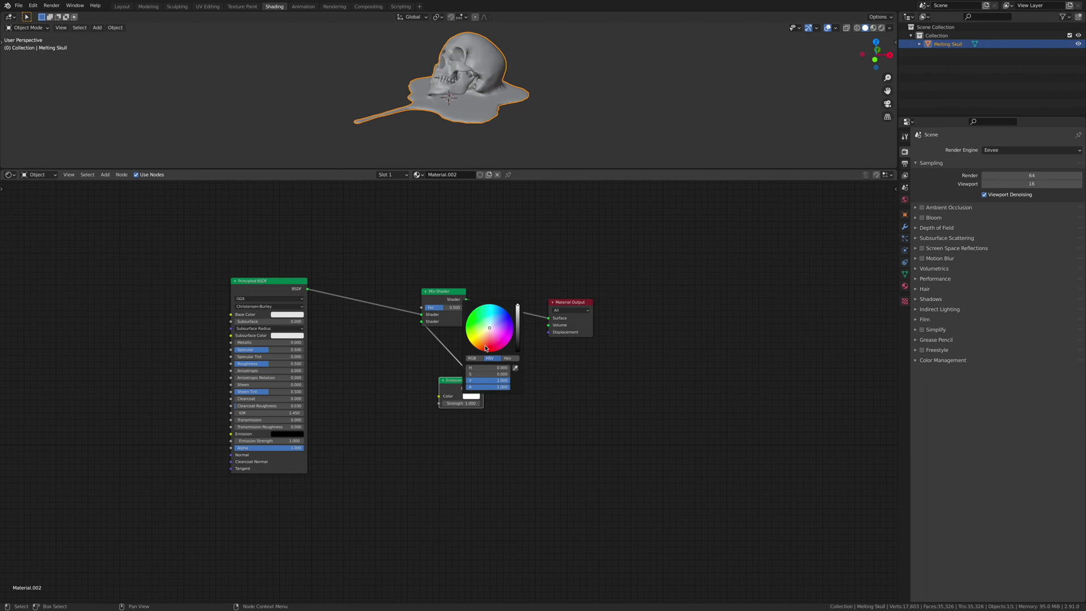
left_click_drag(486, 349, 480, 350)
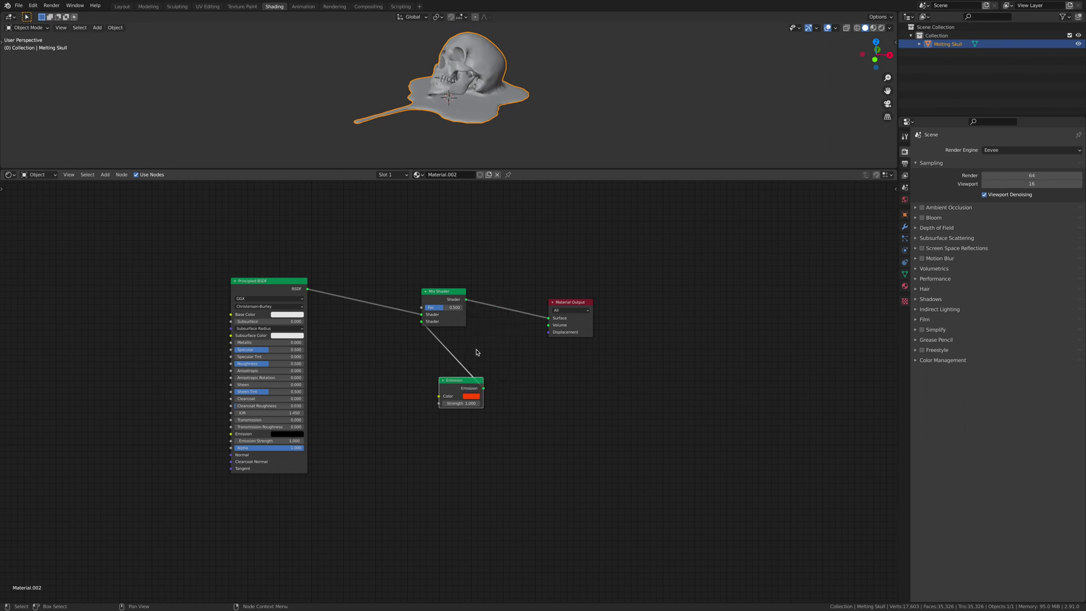
left_click(463, 402)
key("Return")
left_click(468, 404)
type("25")
key("Return")
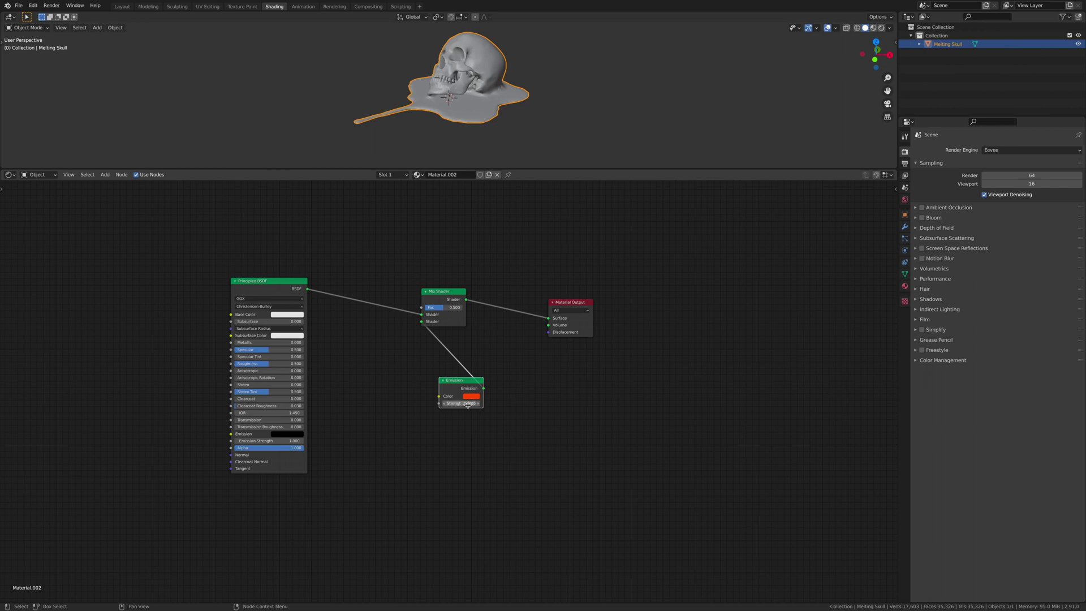
Enable Ambient Occlusion and Bloom in the Eevee render settings and switch the viewport to Rendered shading.
left_click(922, 208)
left_click(923, 217)
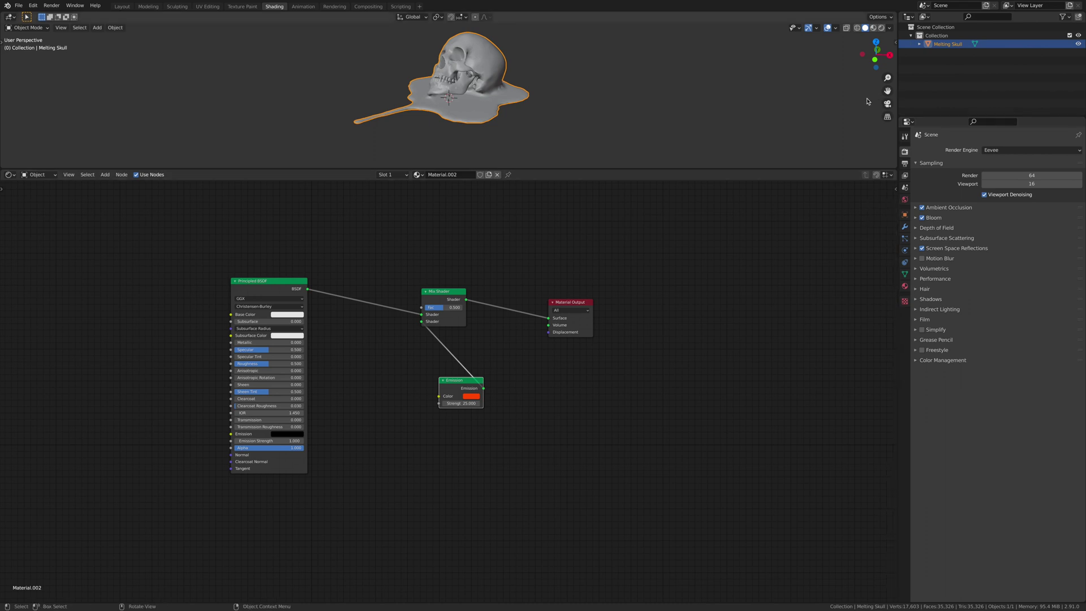
left_click(880, 28)
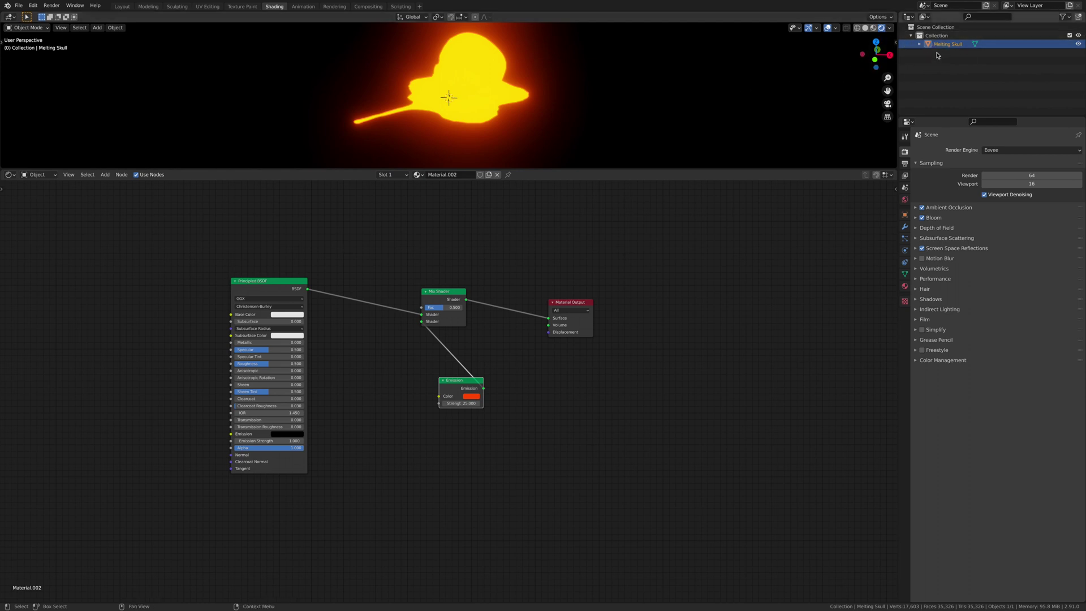
Toggle Scene World off and back on in the viewport shading options, then zoom out the node editor.
left_click(889, 28)
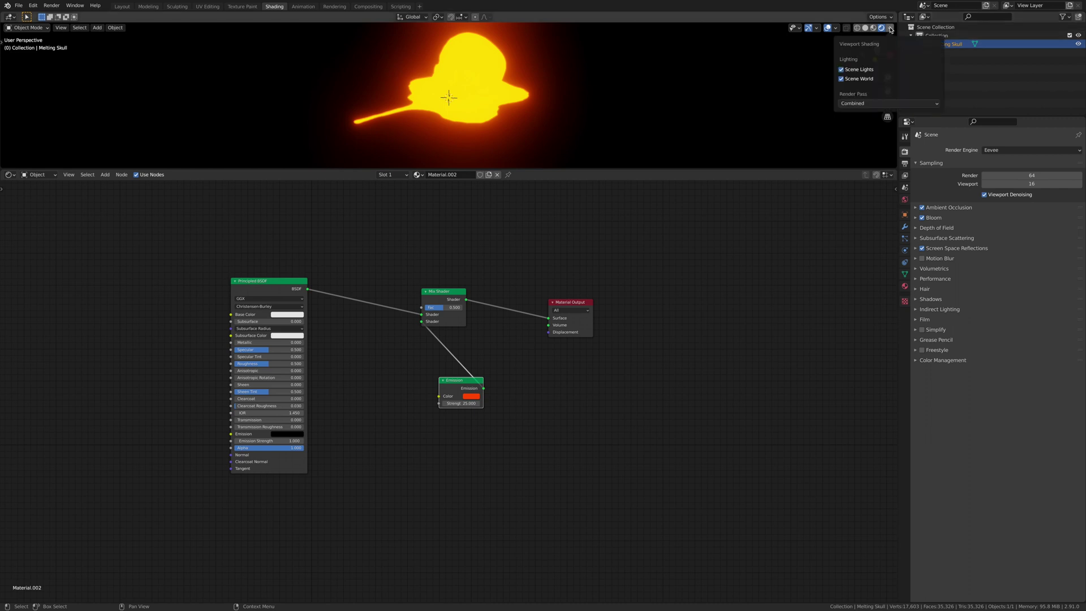
left_click(841, 79)
left_click(841, 79)
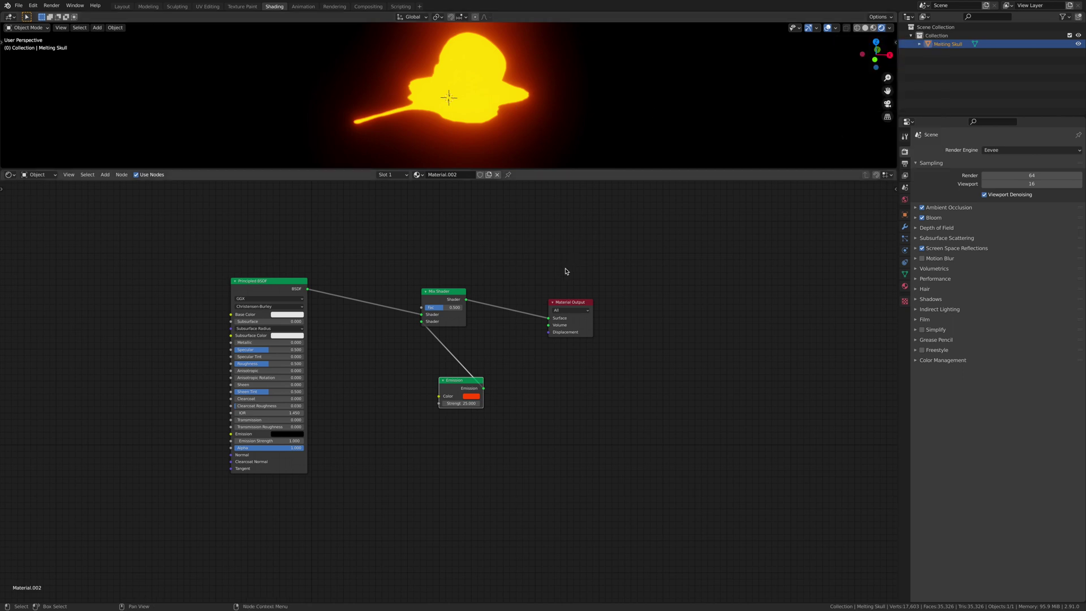
scroll(467, 242, "down", 2)
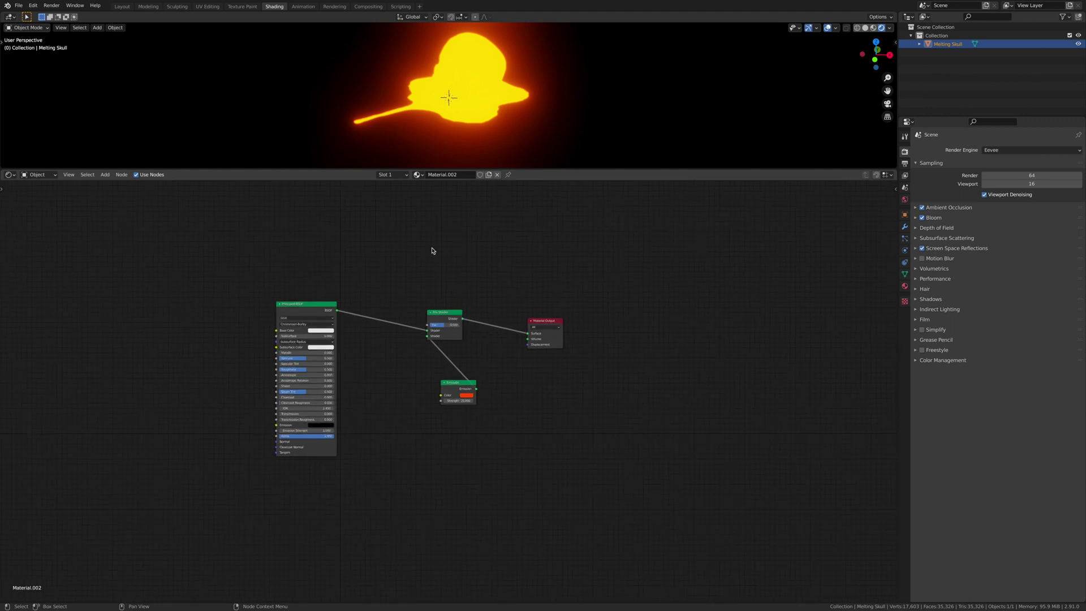
Add a ColorRamp node above the Principled BSDF and connect its Color to the Mix Shader Fac.
scroll(460, 300, "down", 1, "shift")
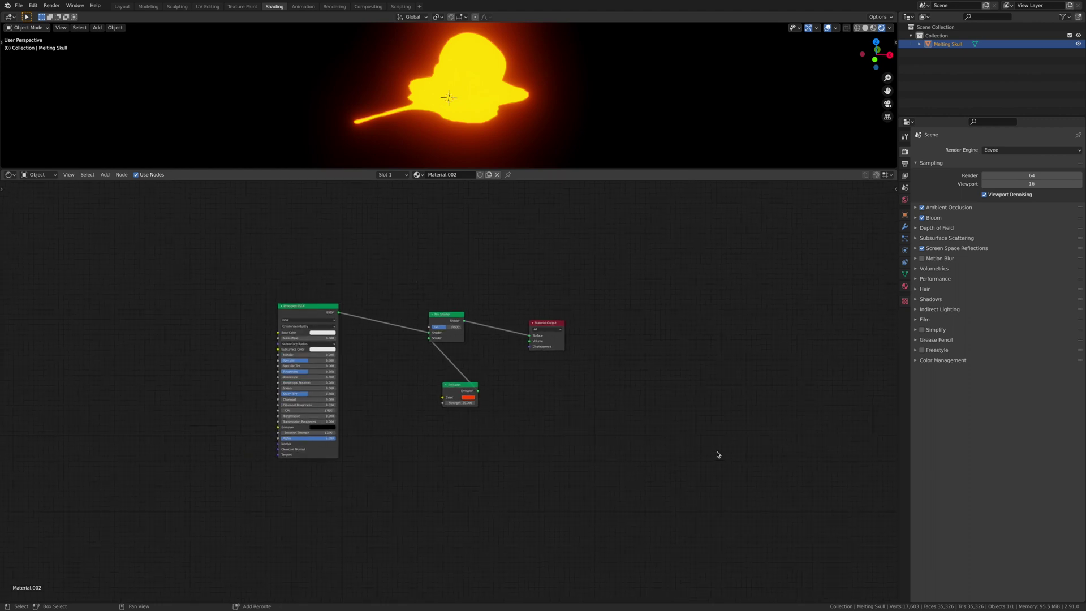
middle_click_drag(384, 291, 520, 338)
key("shift+a")
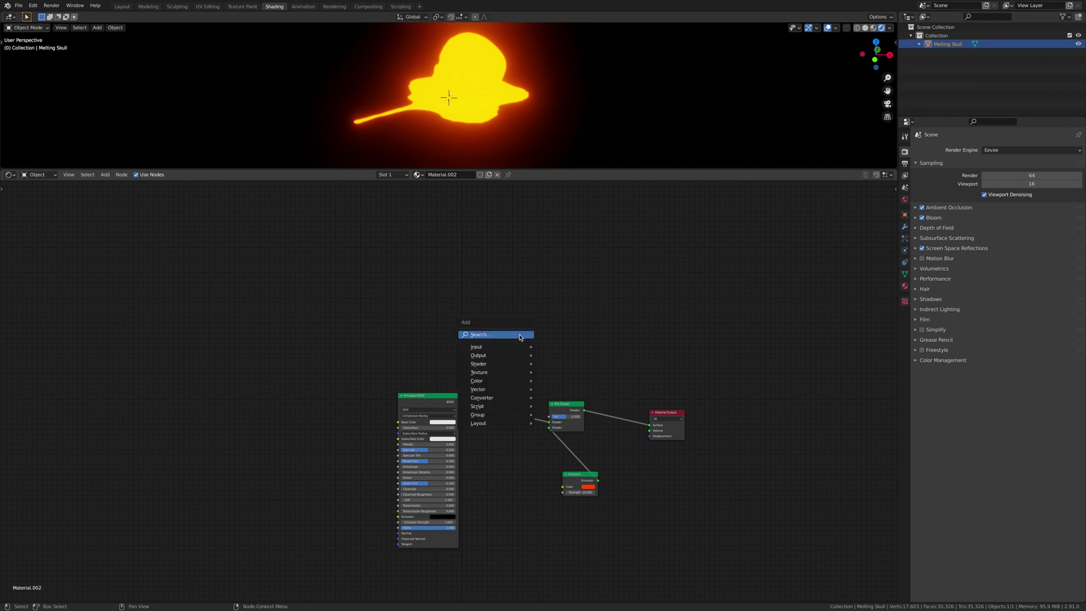
left_click(520, 337)
type("co")
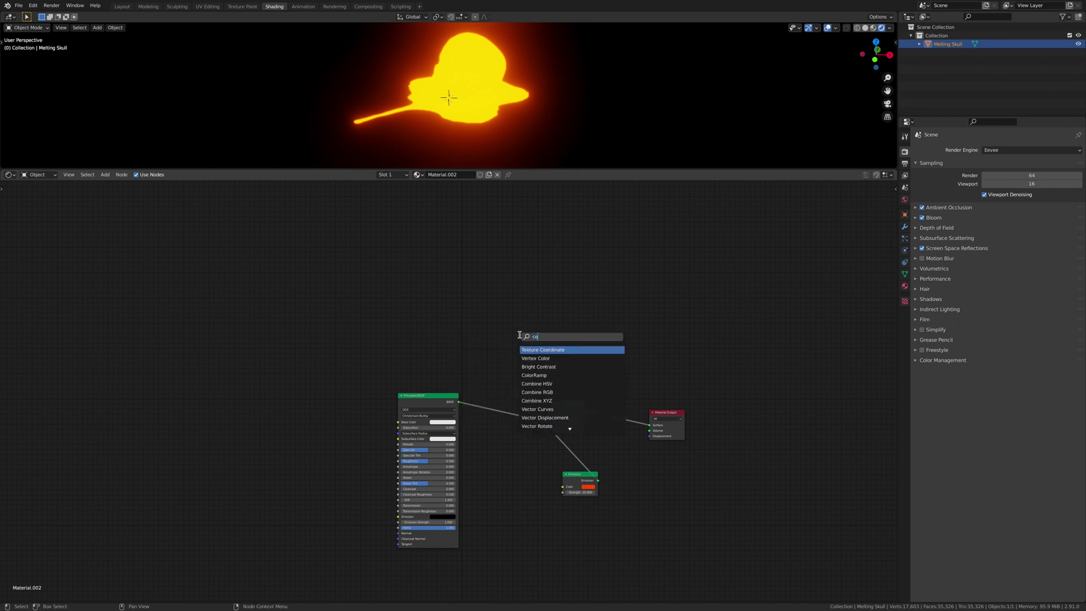
type("l")
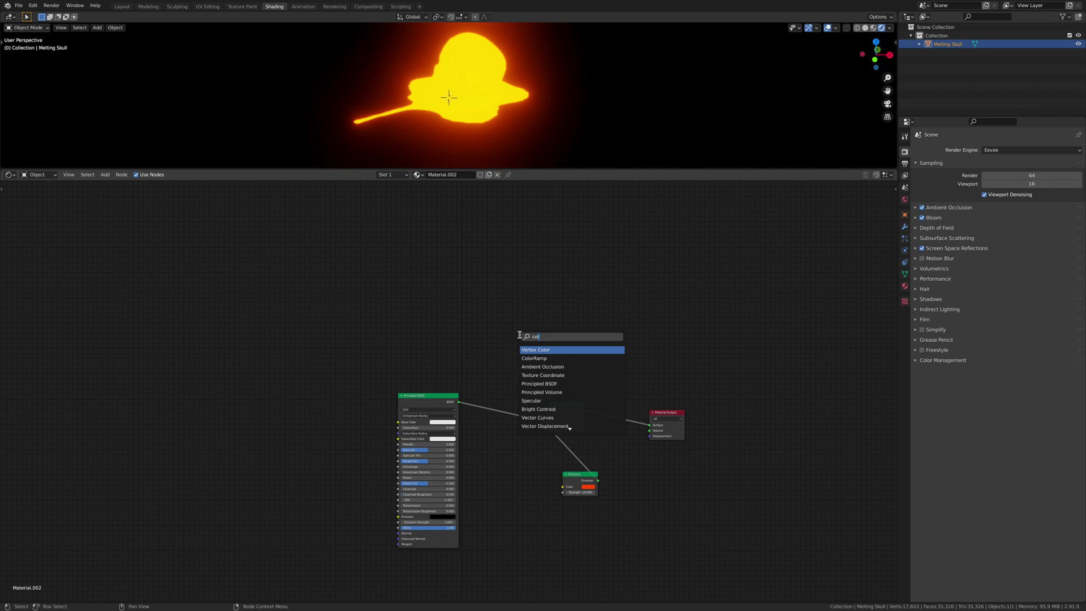
left_click(542, 358)
left_click(493, 341)
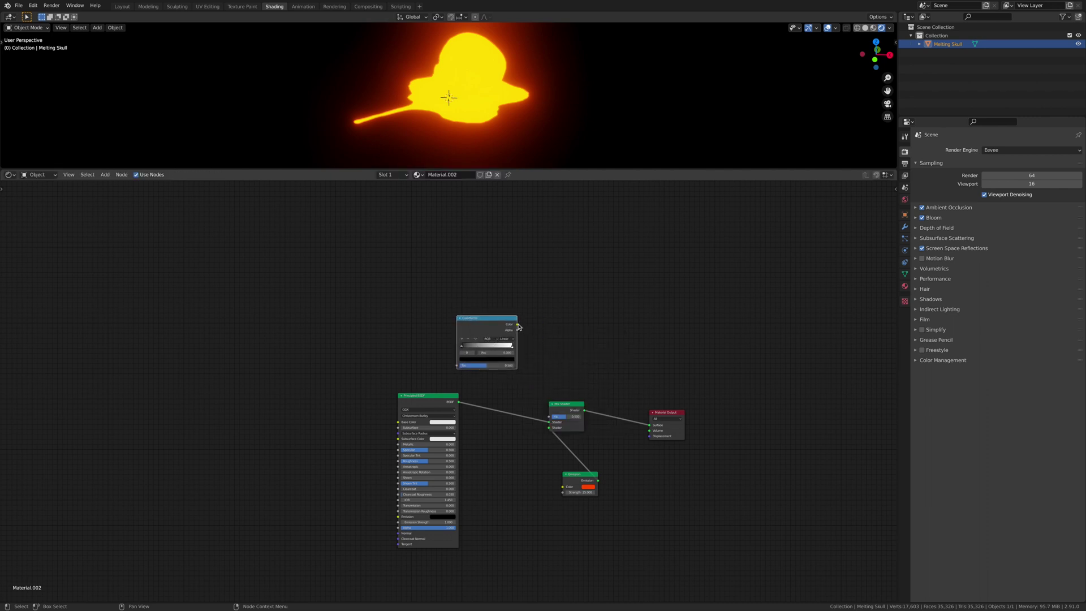
left_click_drag(518, 326, 549, 417)
Set the ColorRamp to B-Spline and pull the black and white stops inward, white at 0.518.
scroll(523, 103, "up", 2)
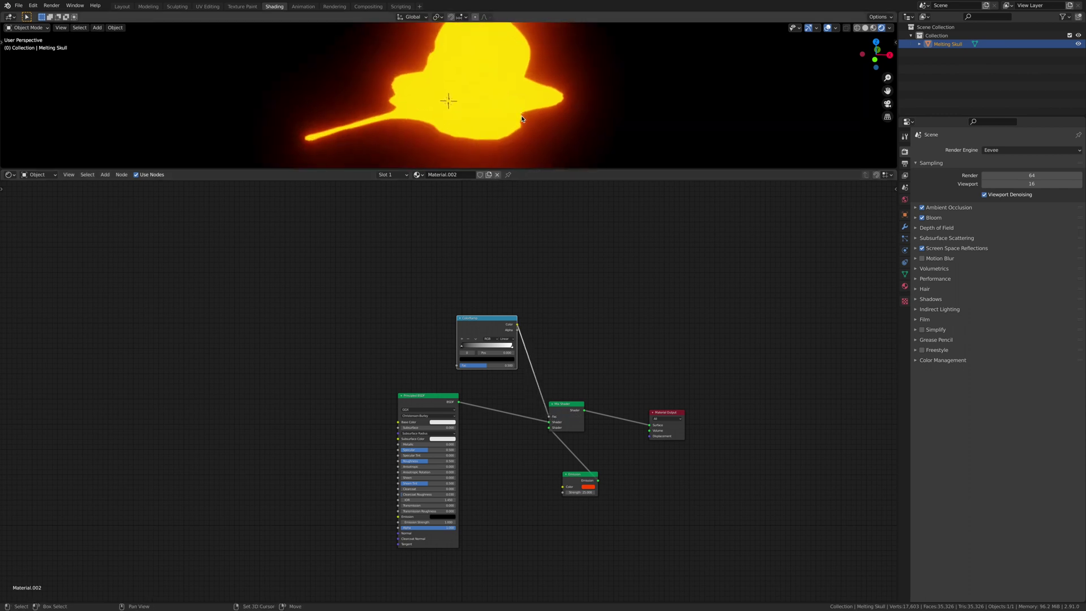
middle_click_drag(523, 104, 527, 119, "shift")
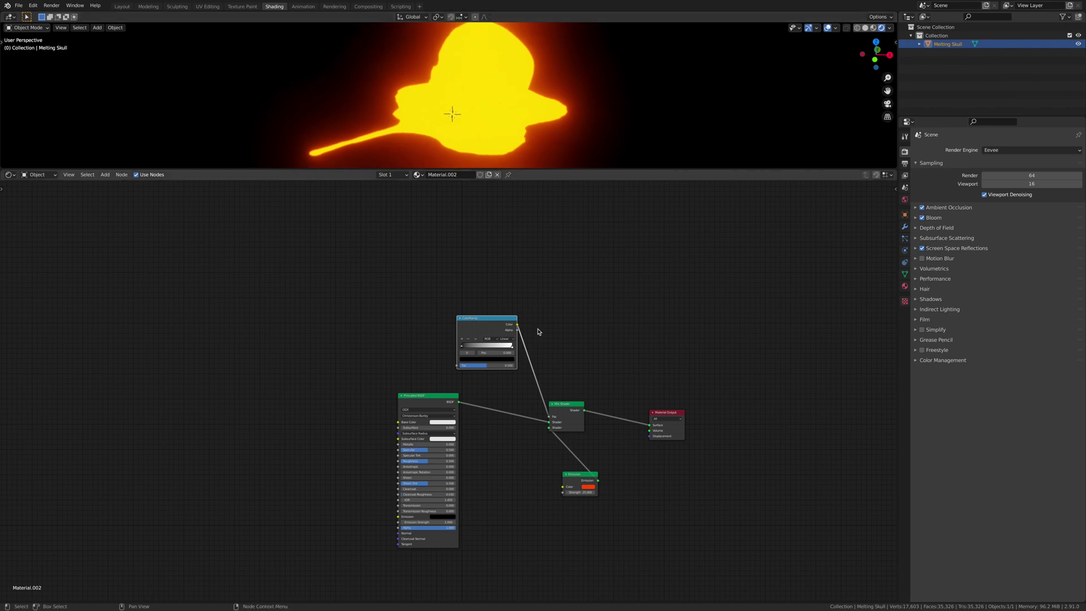
left_click(511, 339)
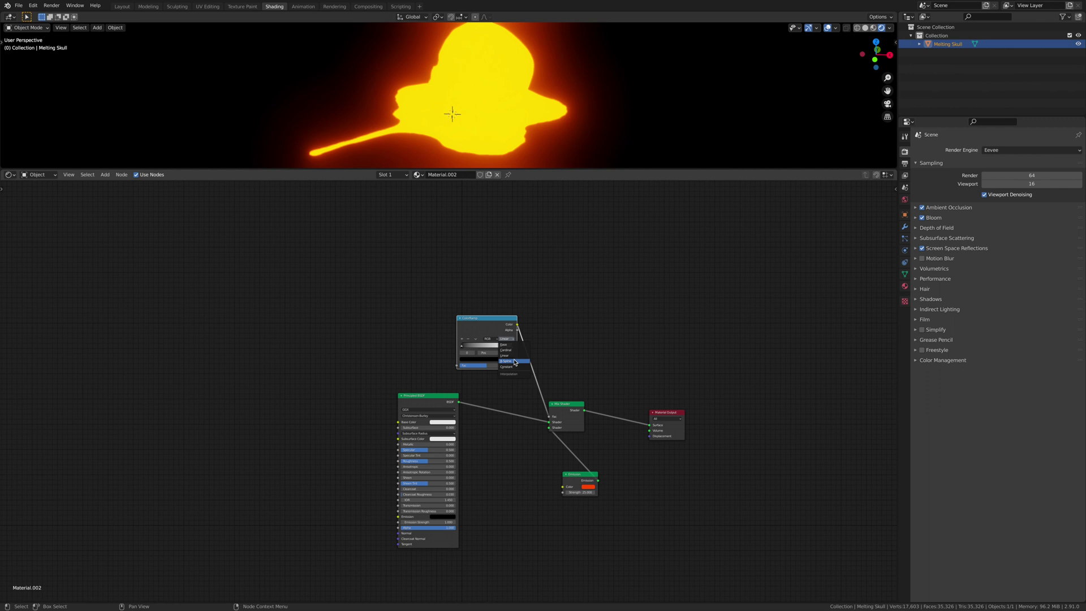
left_click(515, 361)
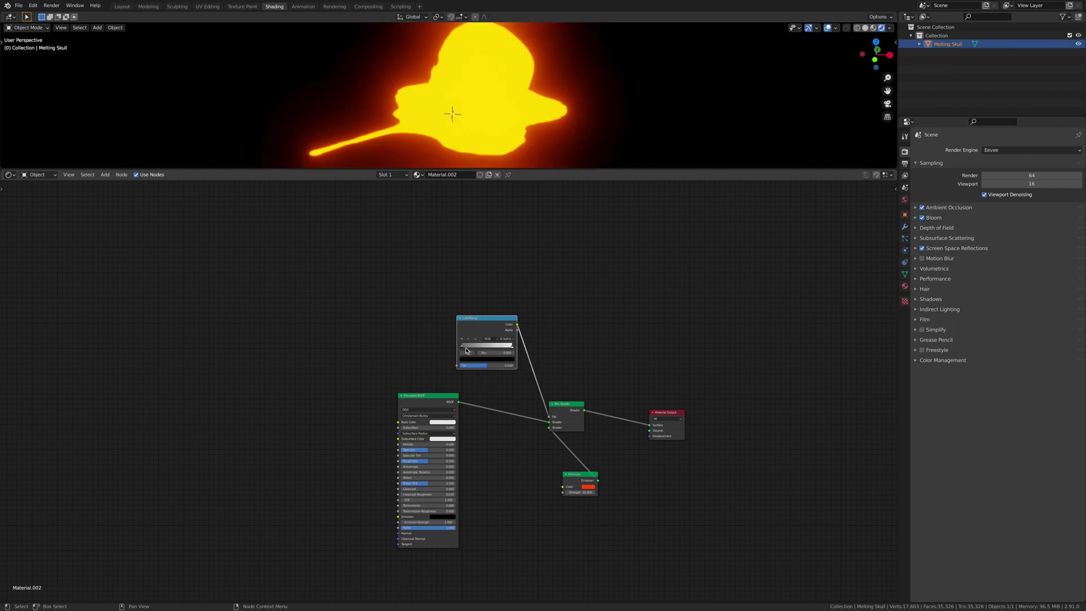
scroll(462, 349, "up", 5)
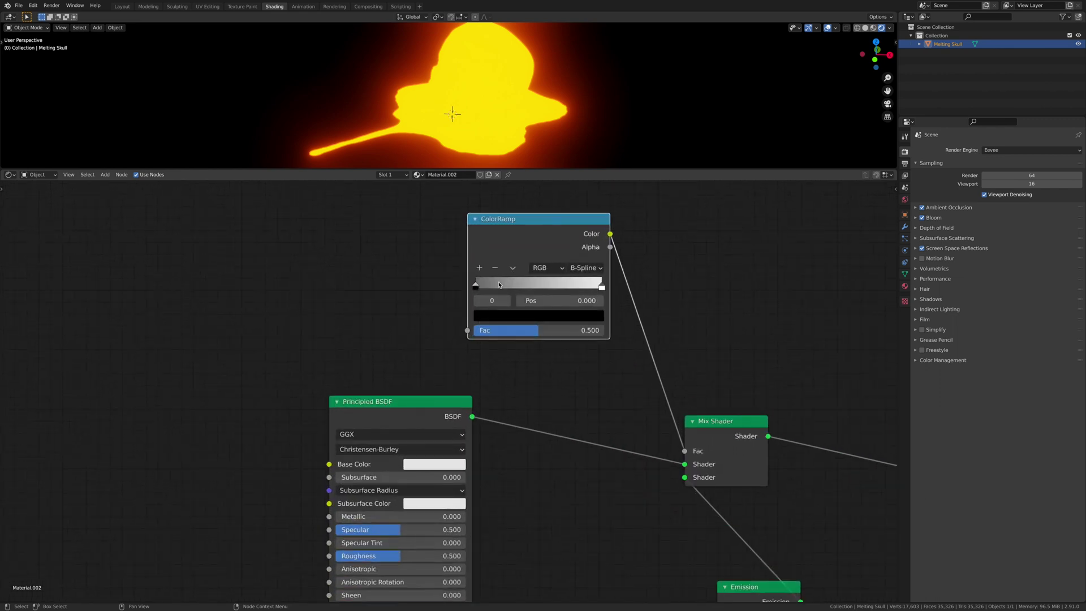
left_click_drag(476, 287, 536, 291)
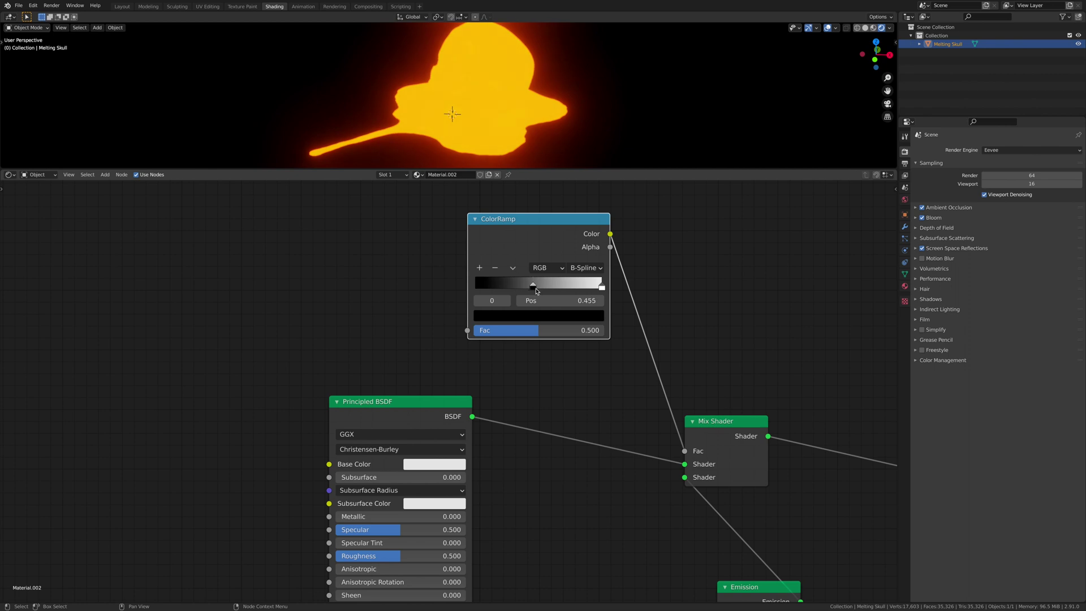
left_click_drag(538, 291, 518, 291)
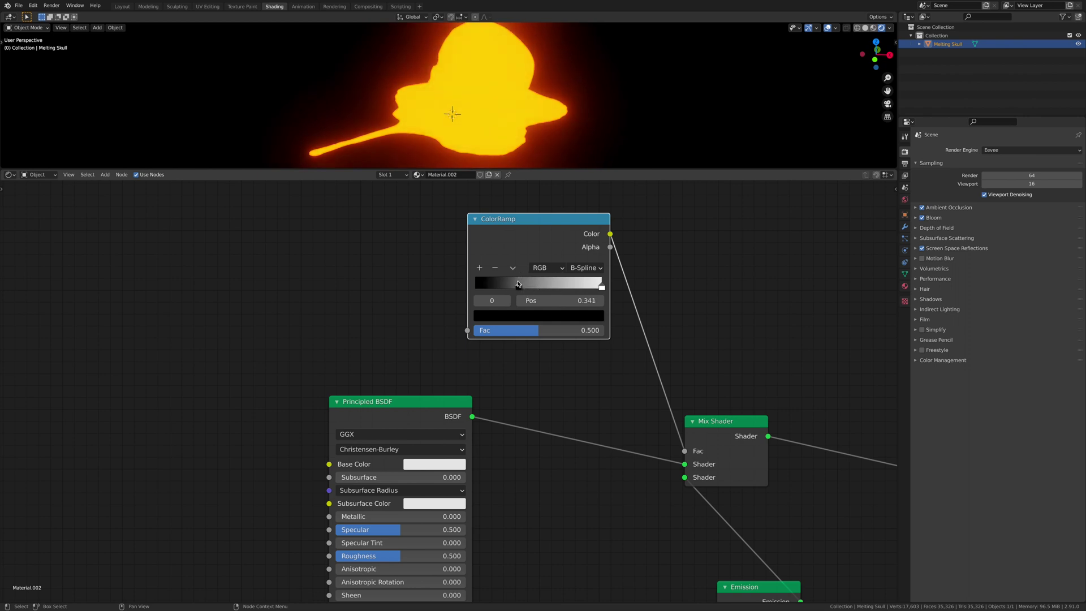
left_click_drag(601, 287, 540, 288)
scroll(362, 294, "down", 2)
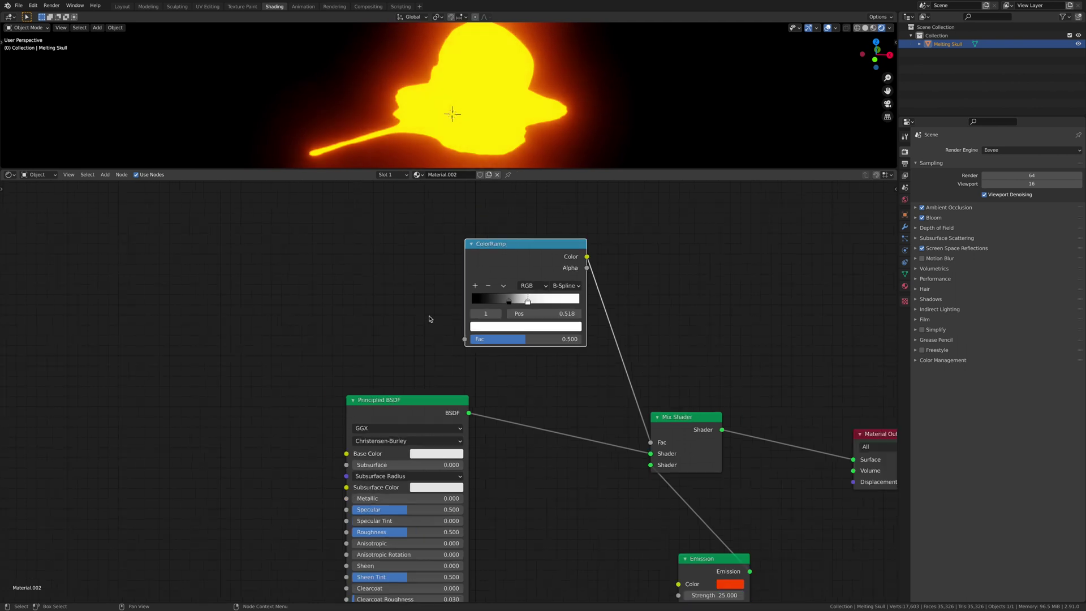
key("shift")
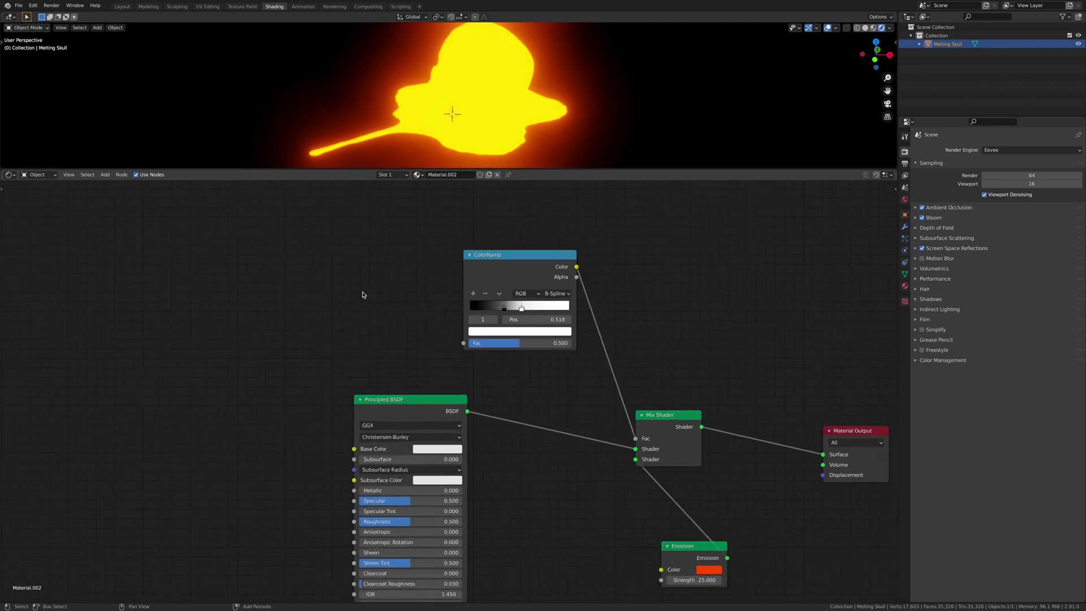
Add a Layer Weight node with Blend 0, wire Facing into the ColorRamp Fac, and enlarge the 3D view.
key("shift+a")
left_click(363, 292)
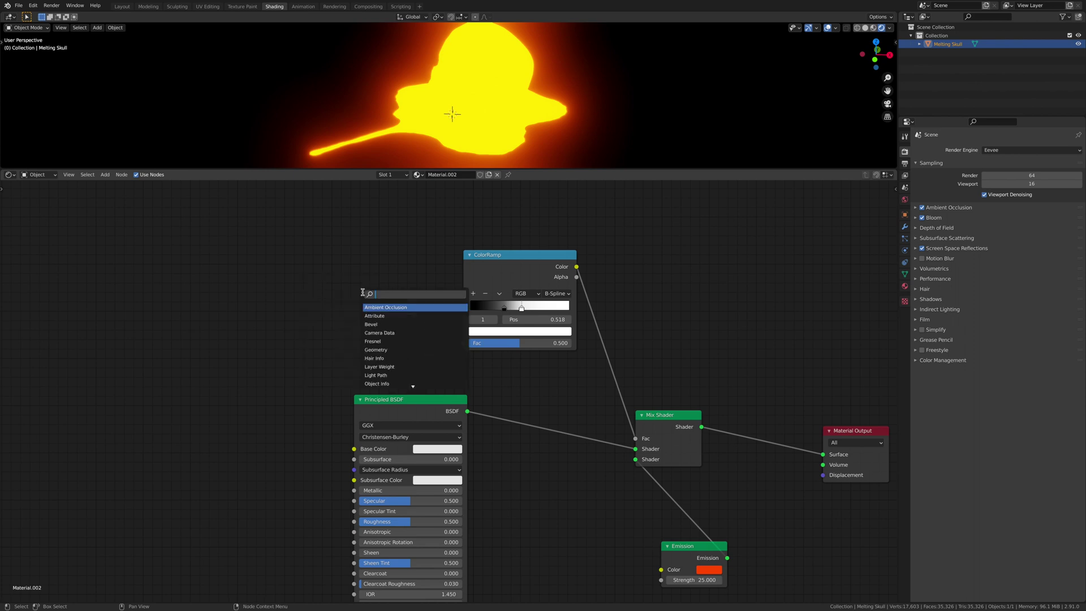
type("layer")
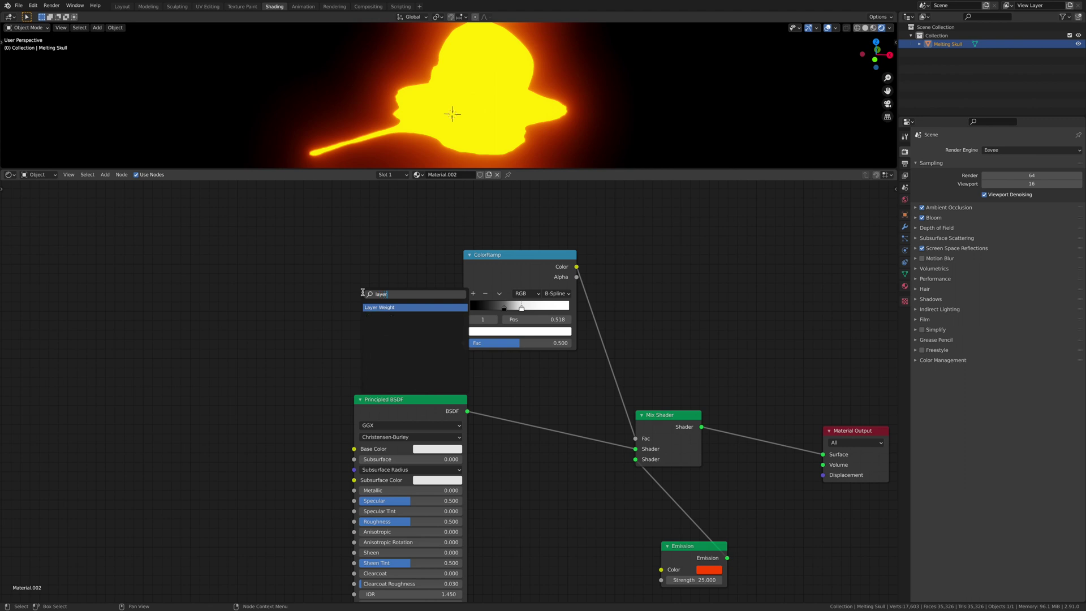
key("Return")
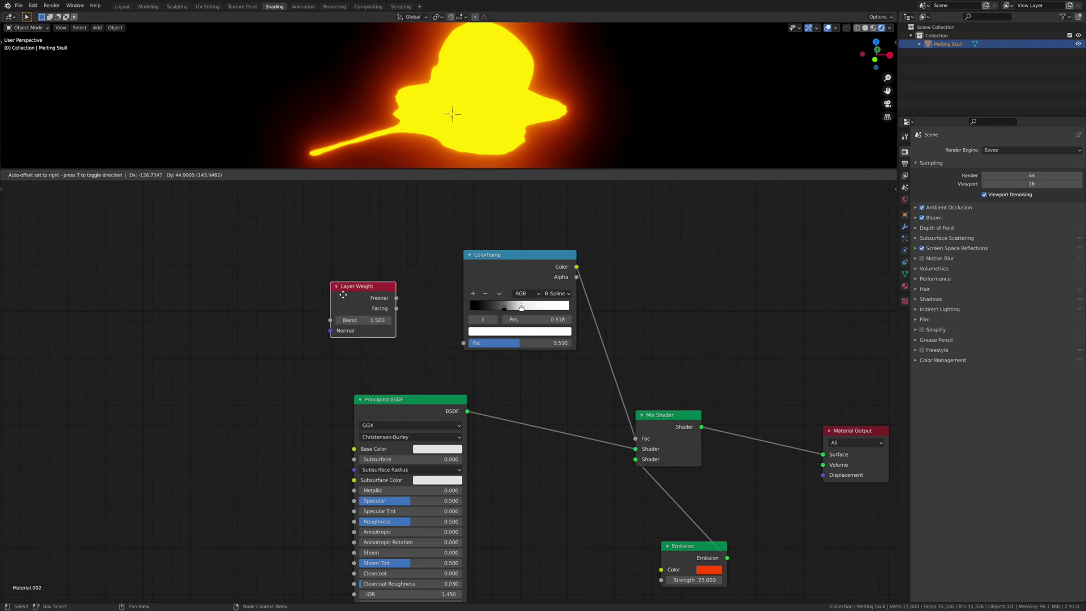
left_click(362, 326)
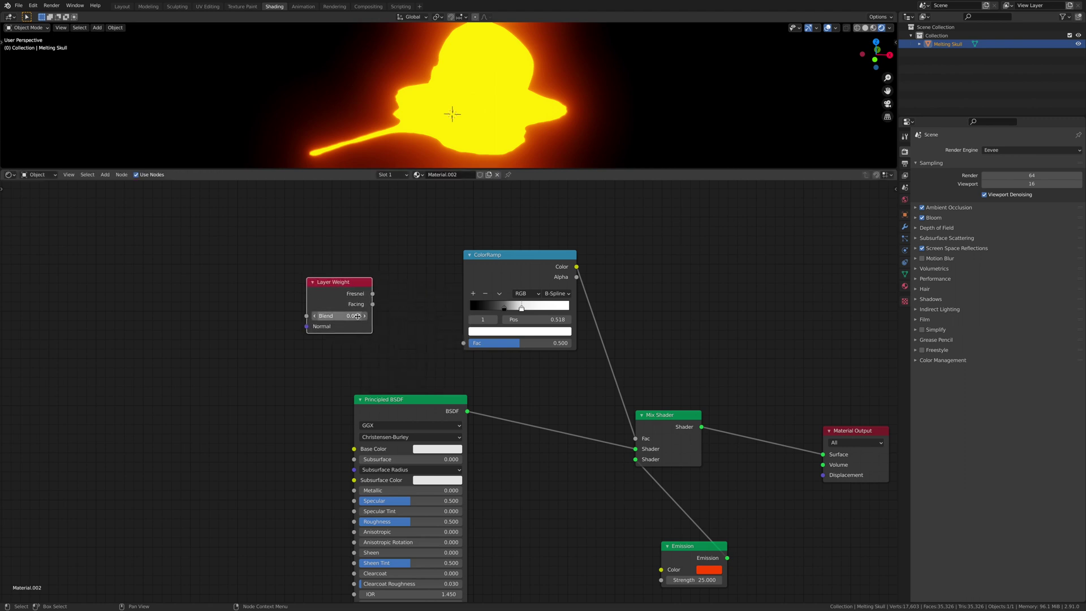
key("BackSpace")
left_click_drag(372, 304, 465, 344)
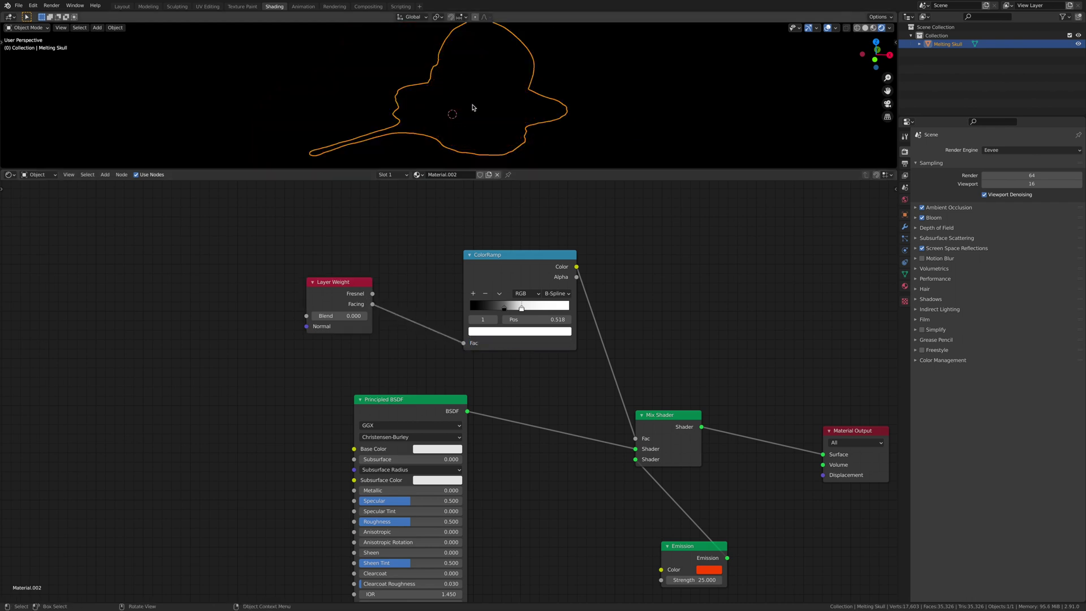
left_click_drag(551, 169, 558, 258)
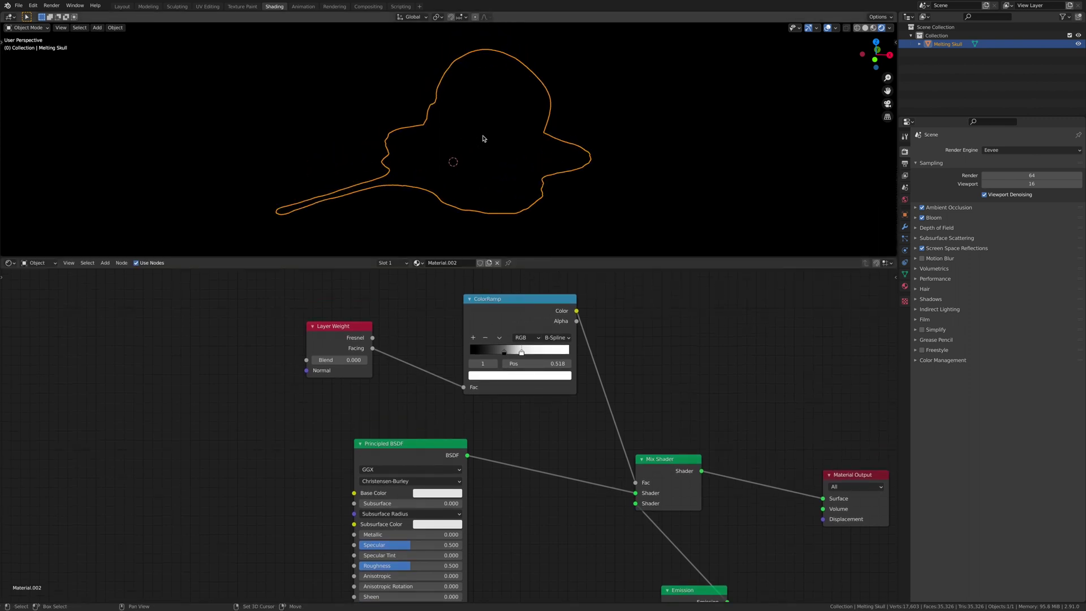
middle_click_drag(481, 155, 514, 124)
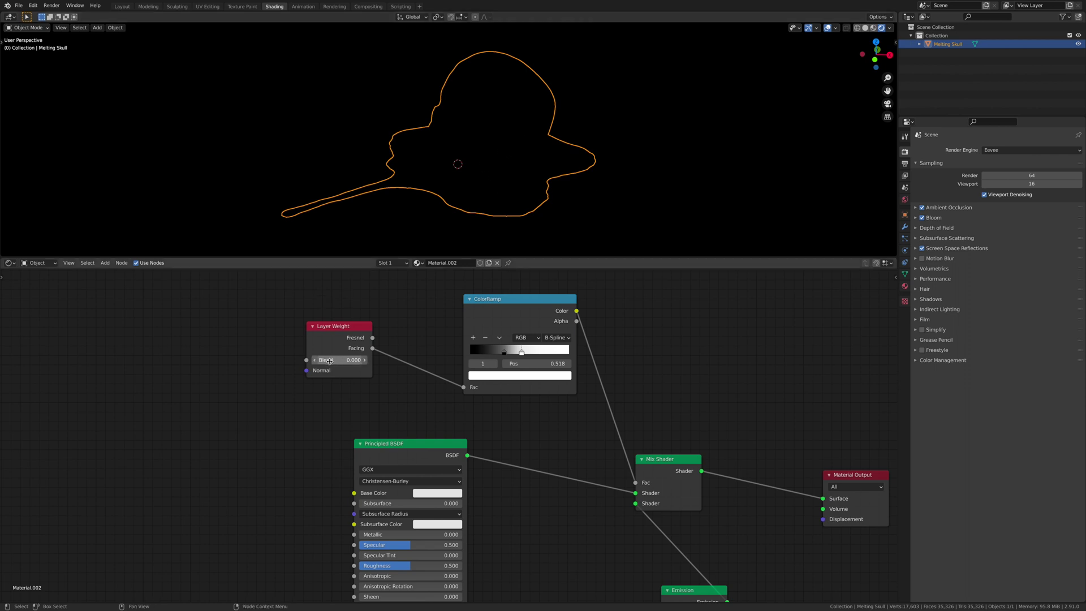
Try Layer Weight Blend values between 0.000 and 1.000, settling on 0.200.
left_click(365, 360)
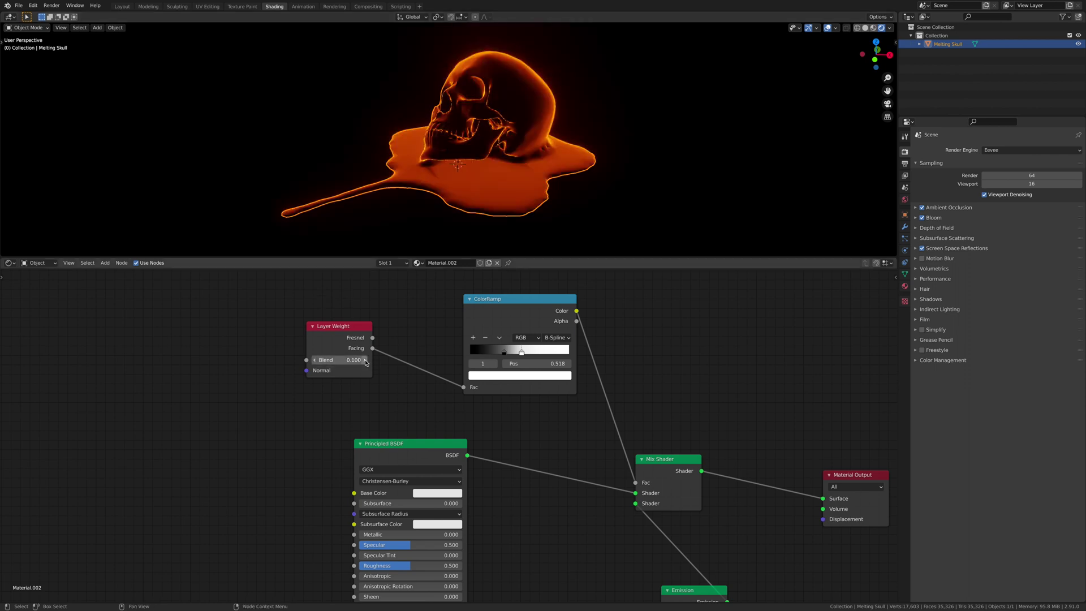
left_click(365, 360)
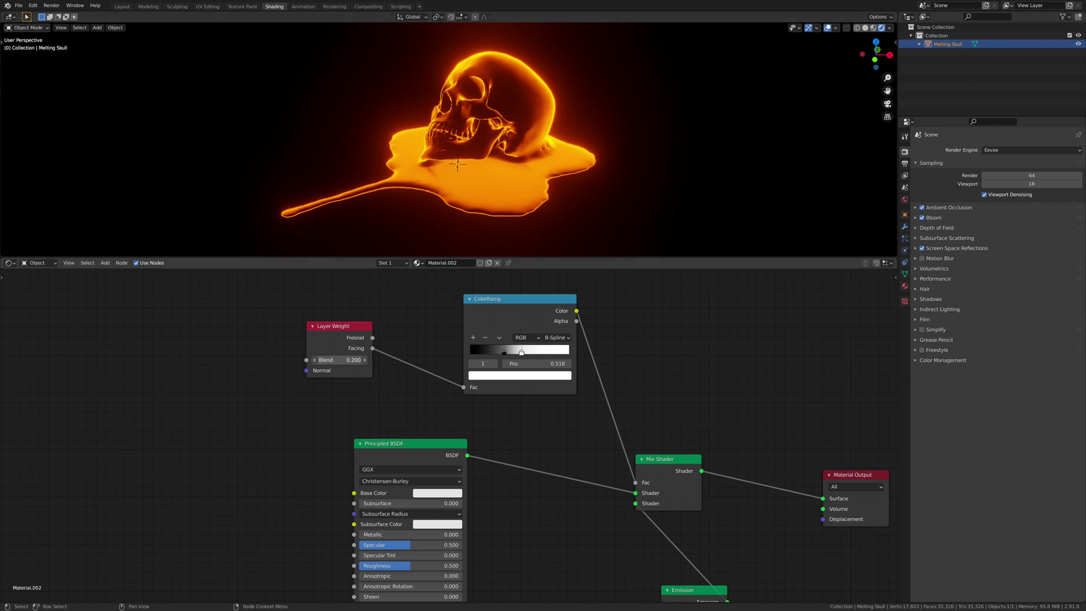
left_click_drag(339, 359, 384, 360)
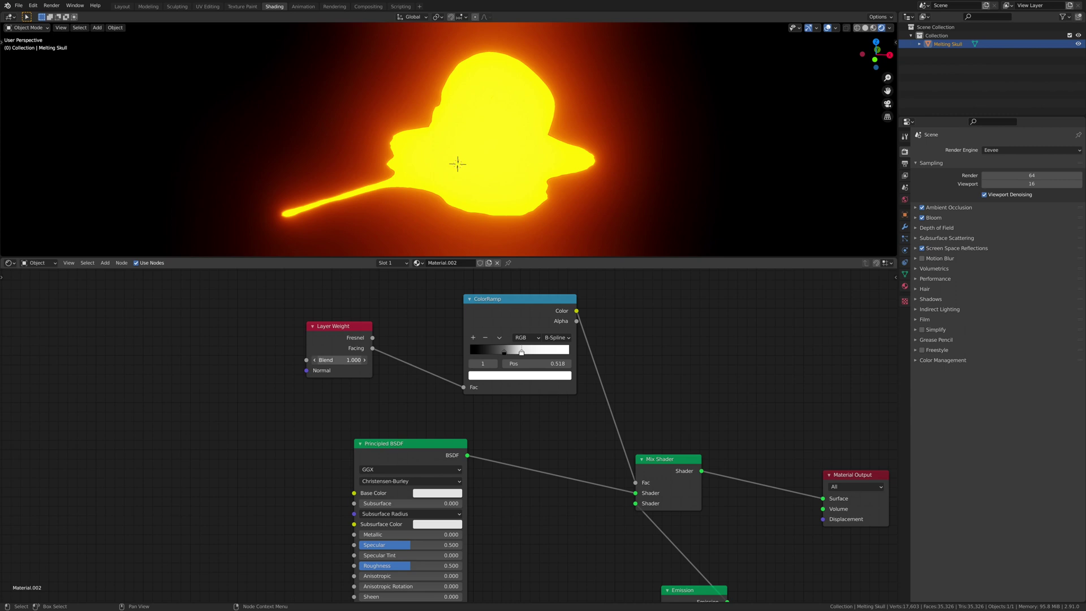
left_click_drag(385, 360, 317, 360)
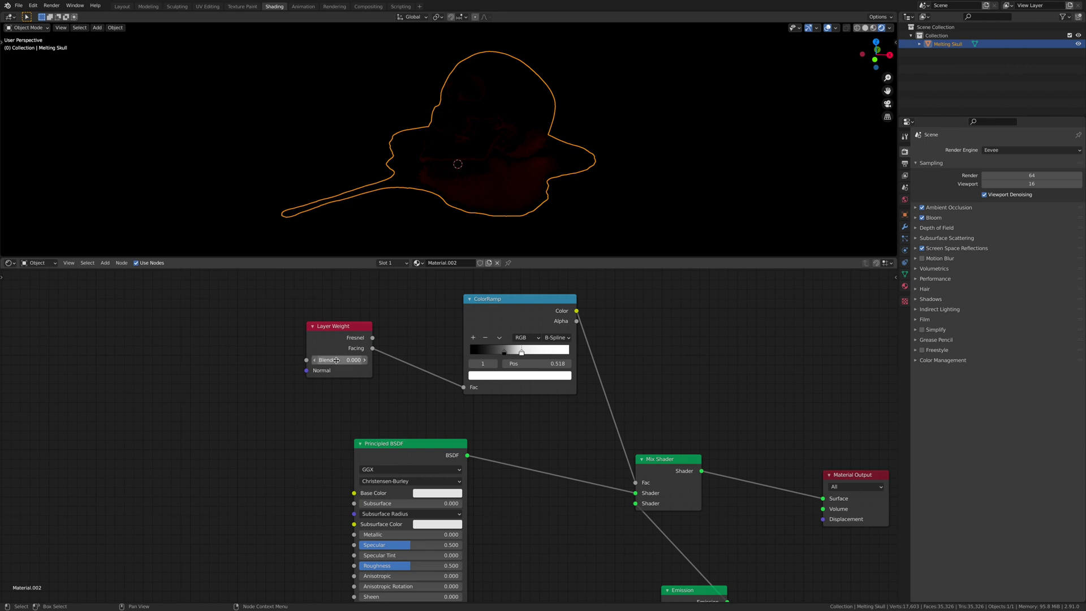
left_click(364, 360)
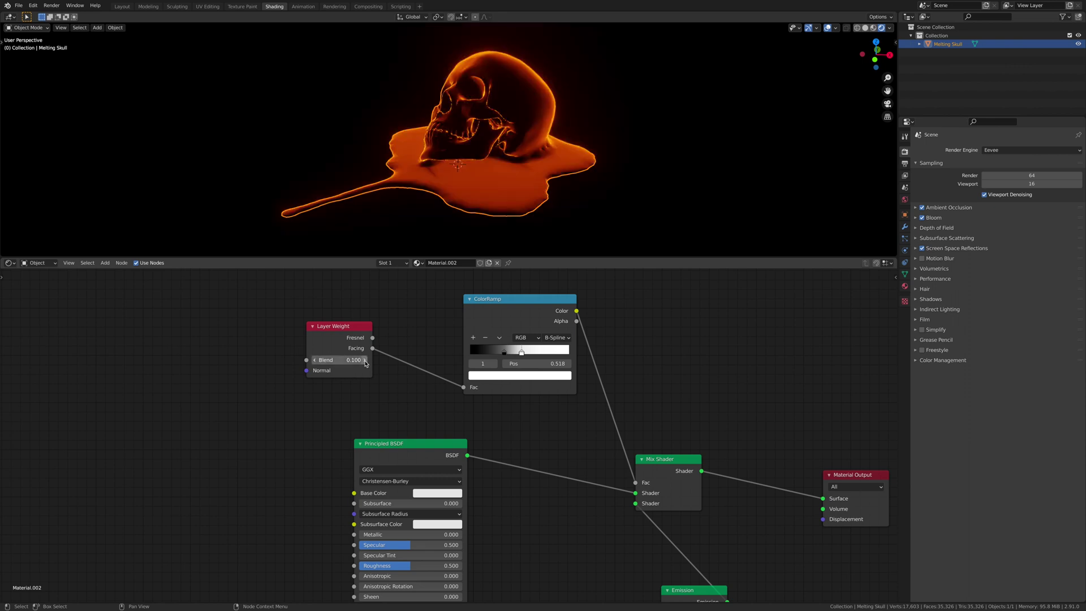
left_click(364, 360)
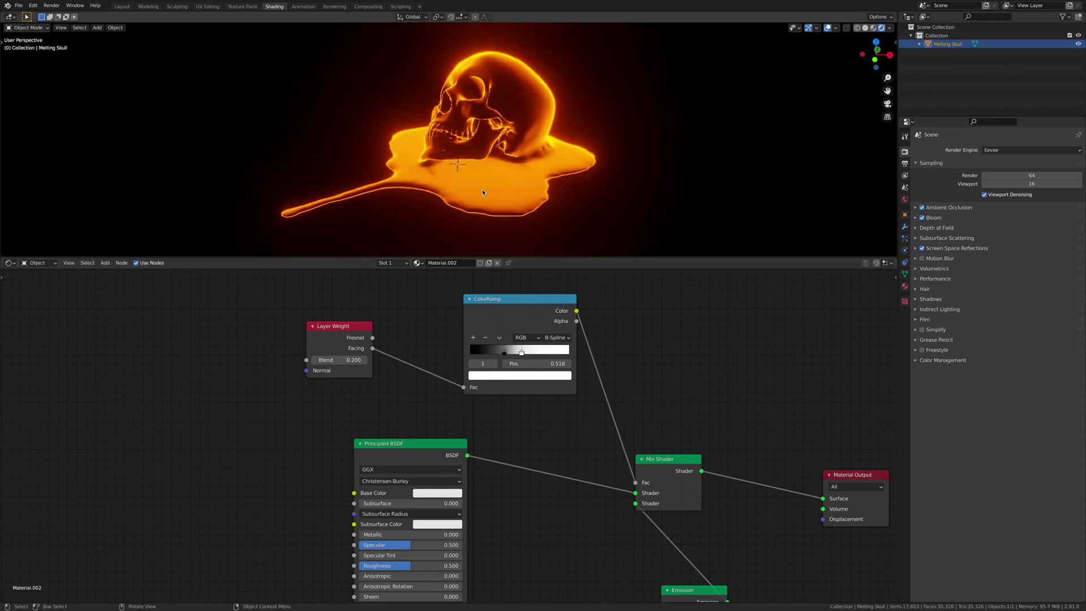
Nudge the ColorRamp black and white stops, leaving the white stop at Pos 0.461.
mouse_move(505, 352)
left_mouse_down()
mouse_move(519, 354)
mouse_move(476, 353)
mouse_move(520, 352)
mouse_move(493, 353)
mouse_move(511, 355)
left_mouse_up()
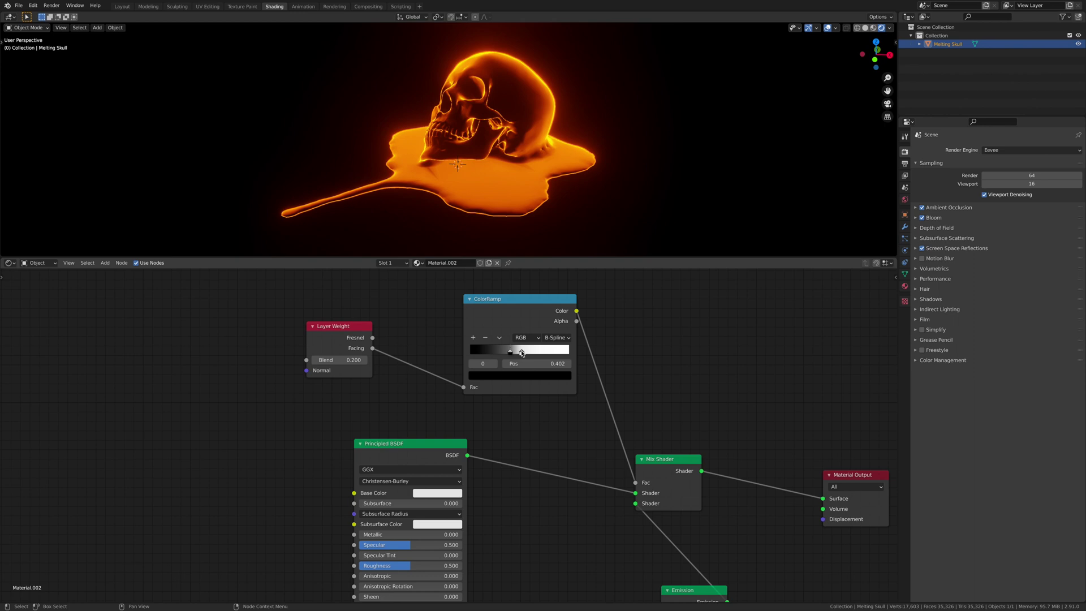
mouse_move(521, 353)
left_mouse_down()
mouse_move(533, 355)
mouse_move(516, 355)
left_mouse_up()
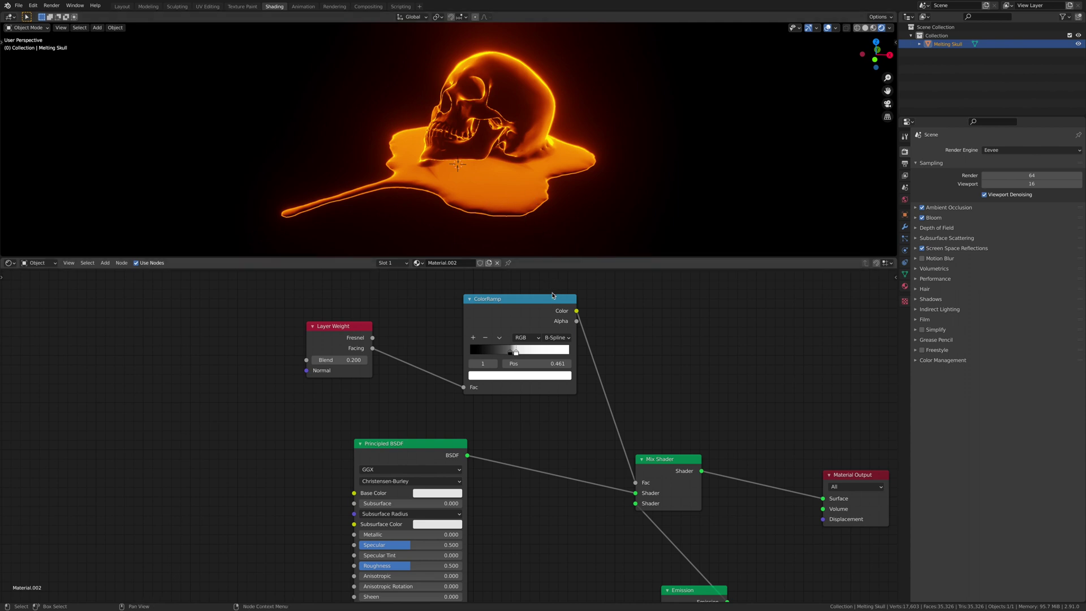
scroll(606, 349, "down", 2)
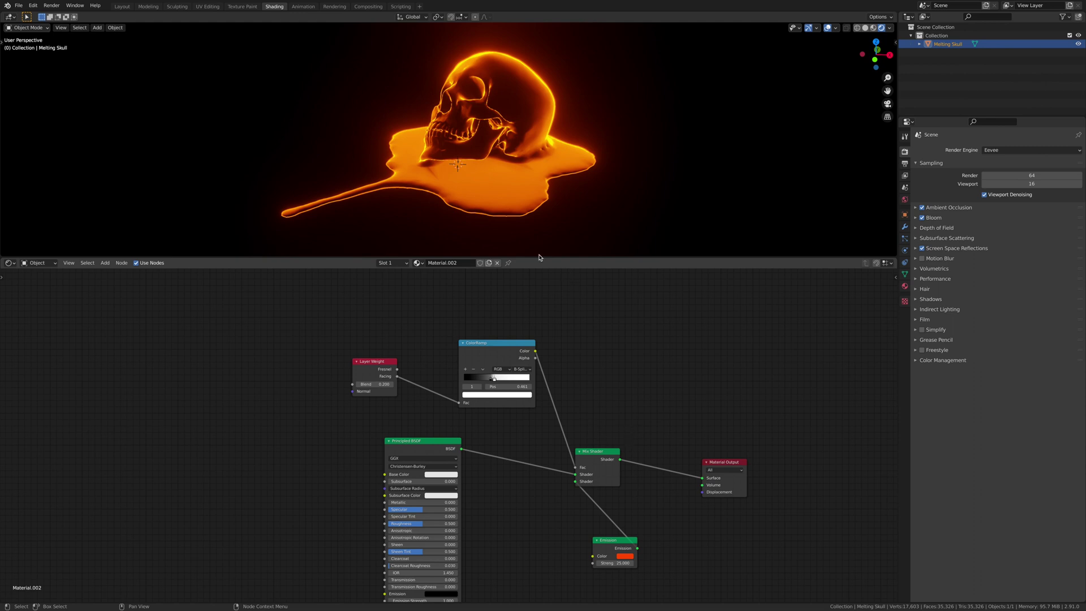
Return to the Layout workspace, deselect the skull, and view it from the front.
left_click(122, 7)
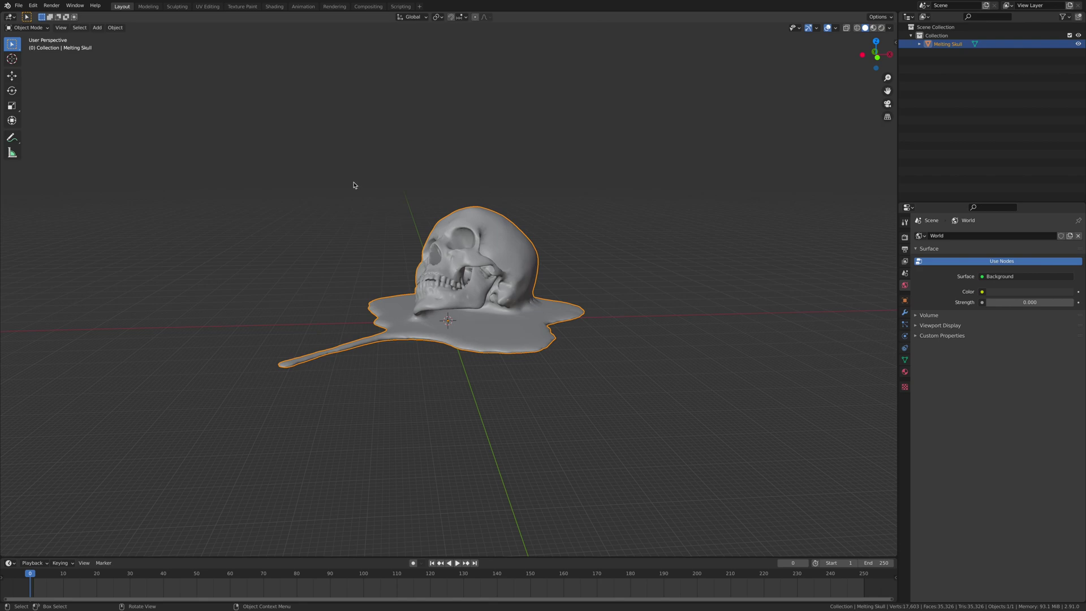
left_click(773, 247)
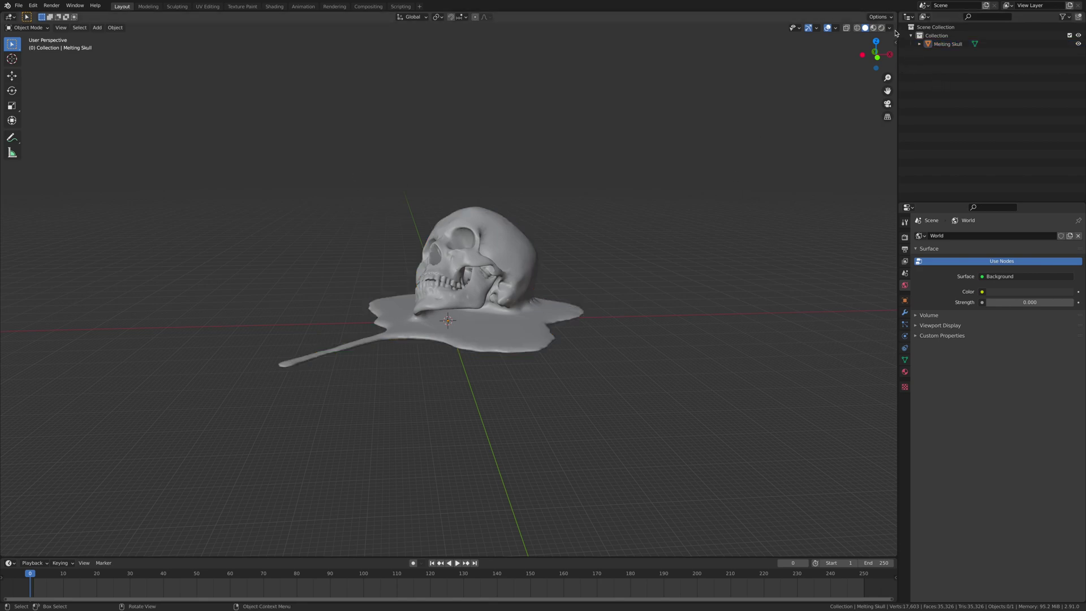
left_click_drag(895, 33, 925, 35)
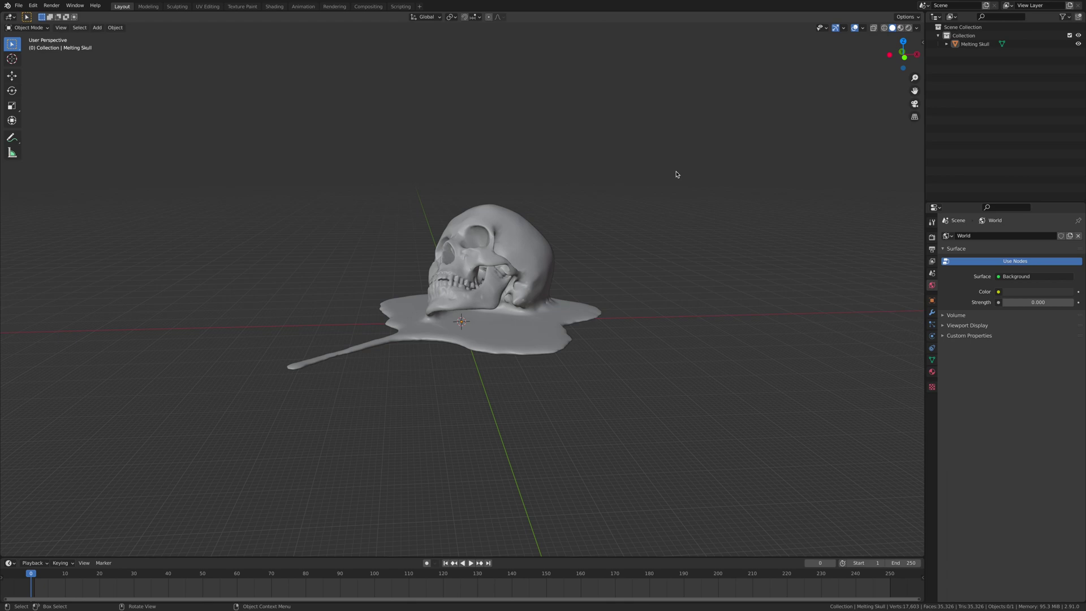
left_click(904, 57)
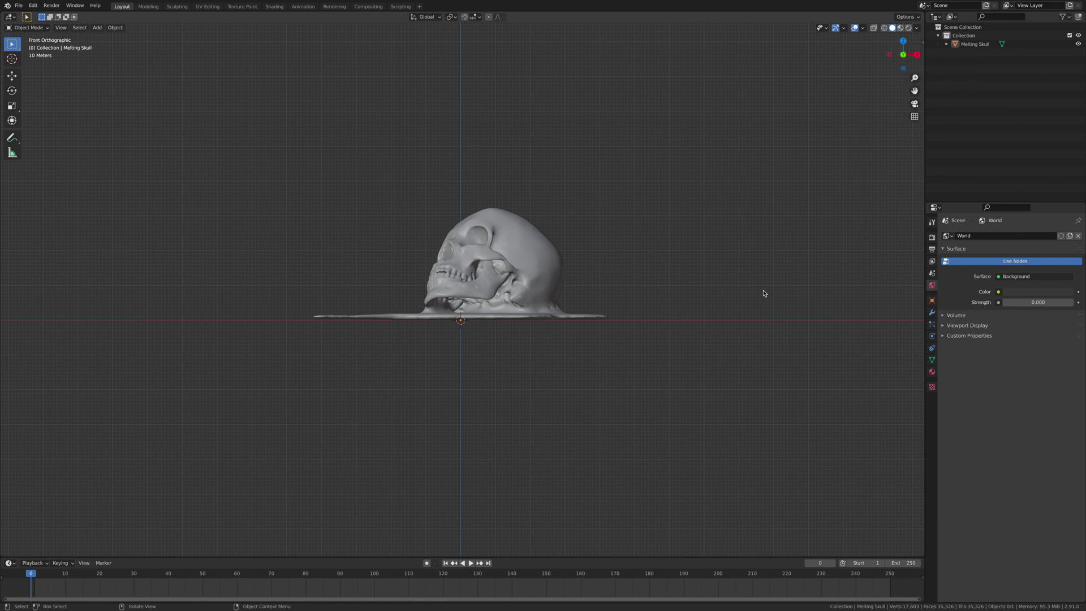
Add a camera to the scene and deselect everything.
key("shift+a")
mouse_move(765, 293)
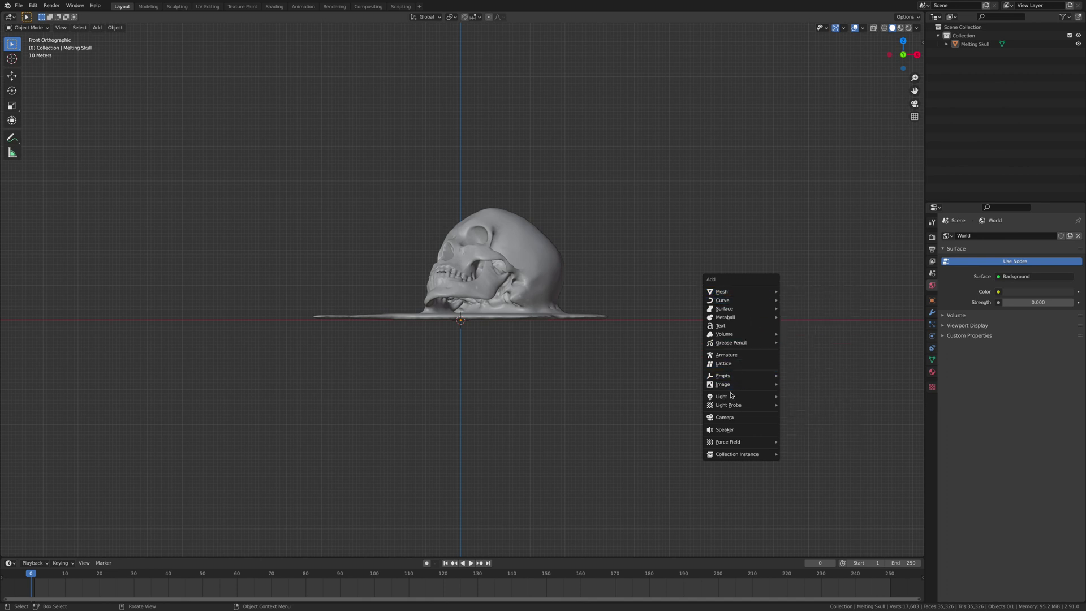
left_click(729, 418)
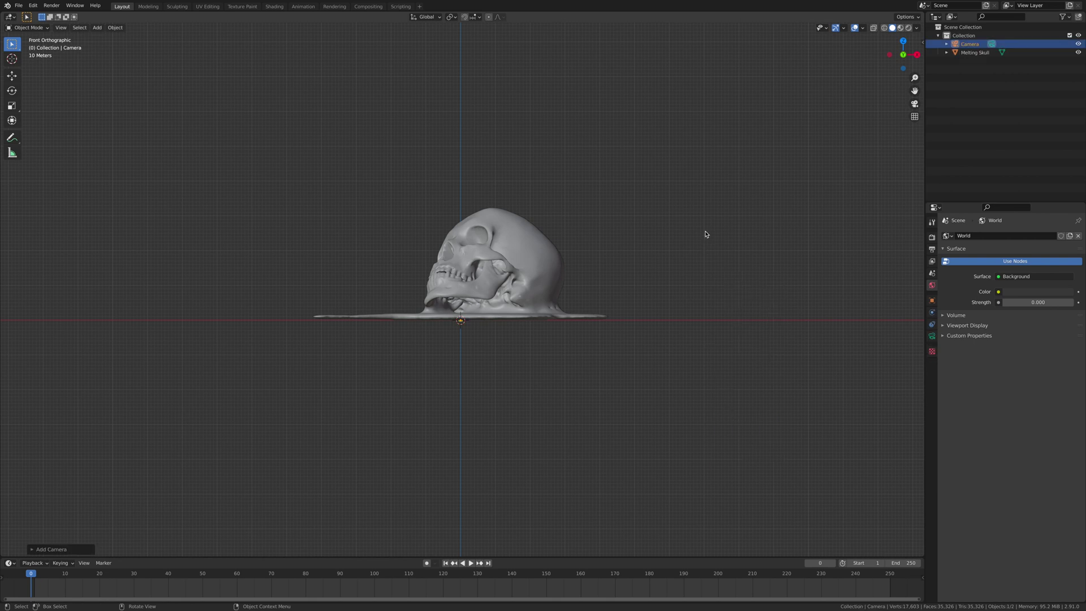
key("alt+a")
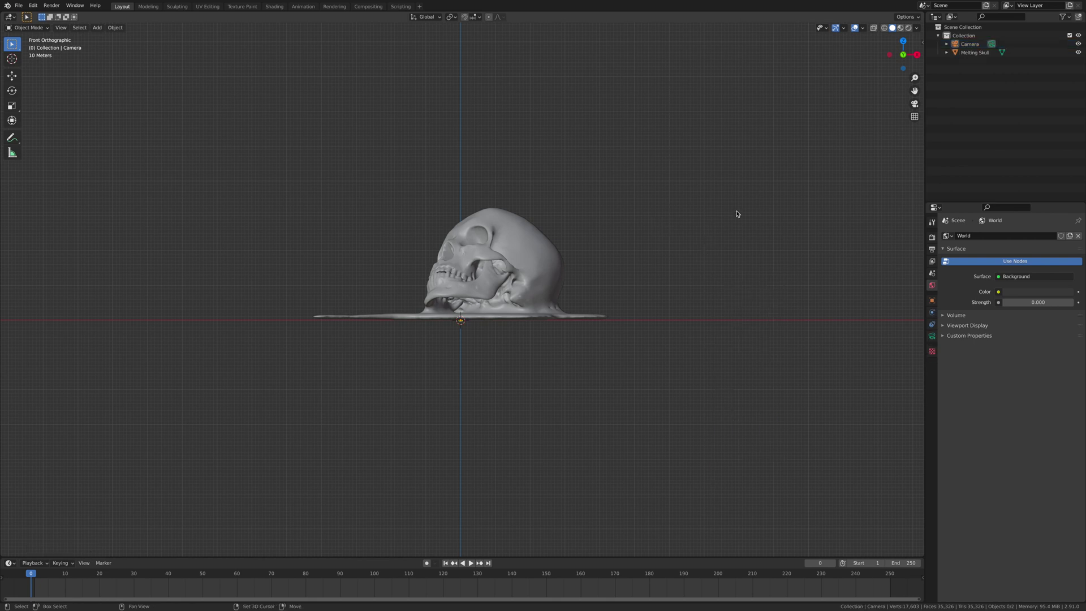
key("shift+a")
Add a Bezier circle at the scene centre beneath the skull, then deselect it.
mouse_move(706, 94)
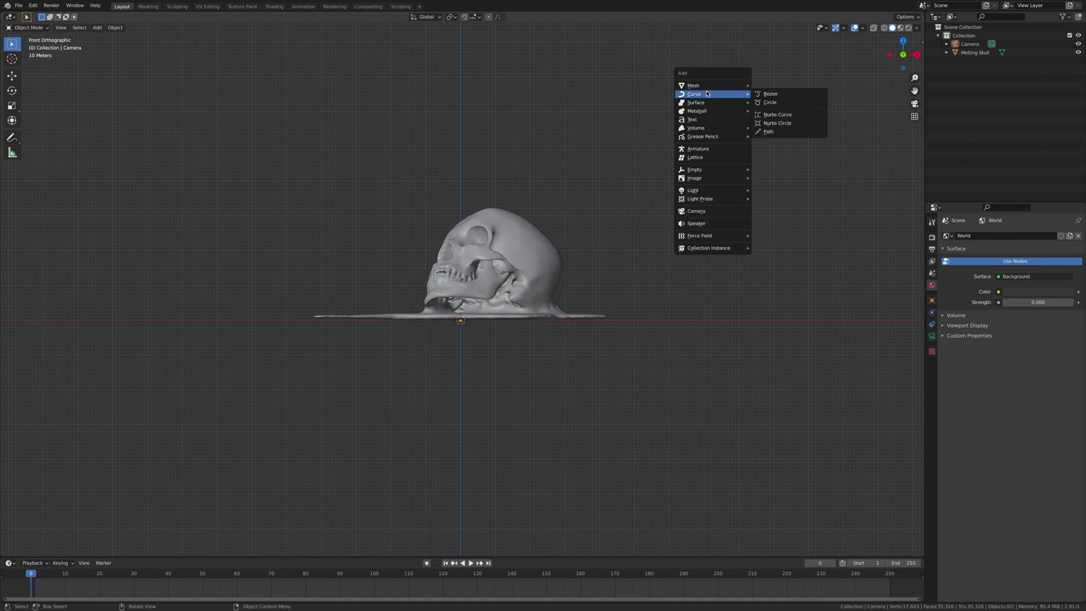
left_click(778, 103)
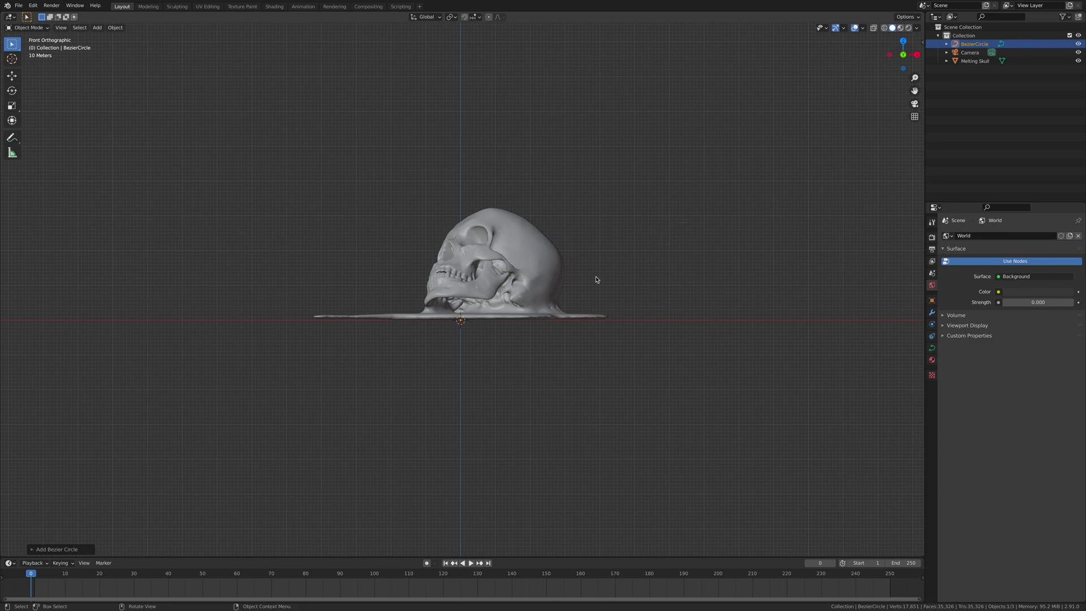
scroll(489, 375, "down", 1)
middle_click_drag(489, 375, 598, 281)
scroll(543, 317, "up", 4)
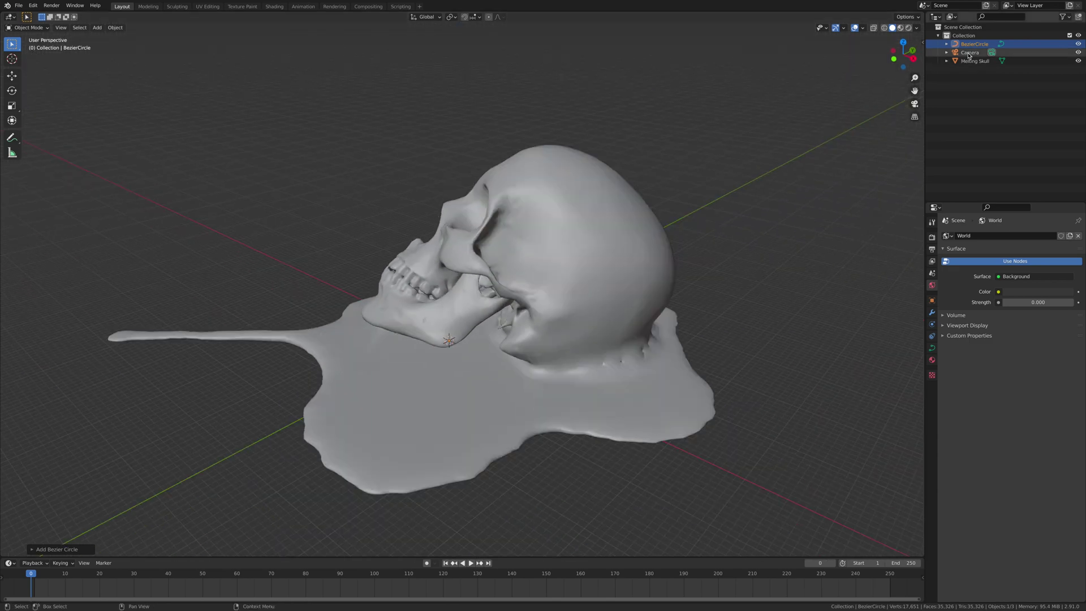
left_click(792, 128)
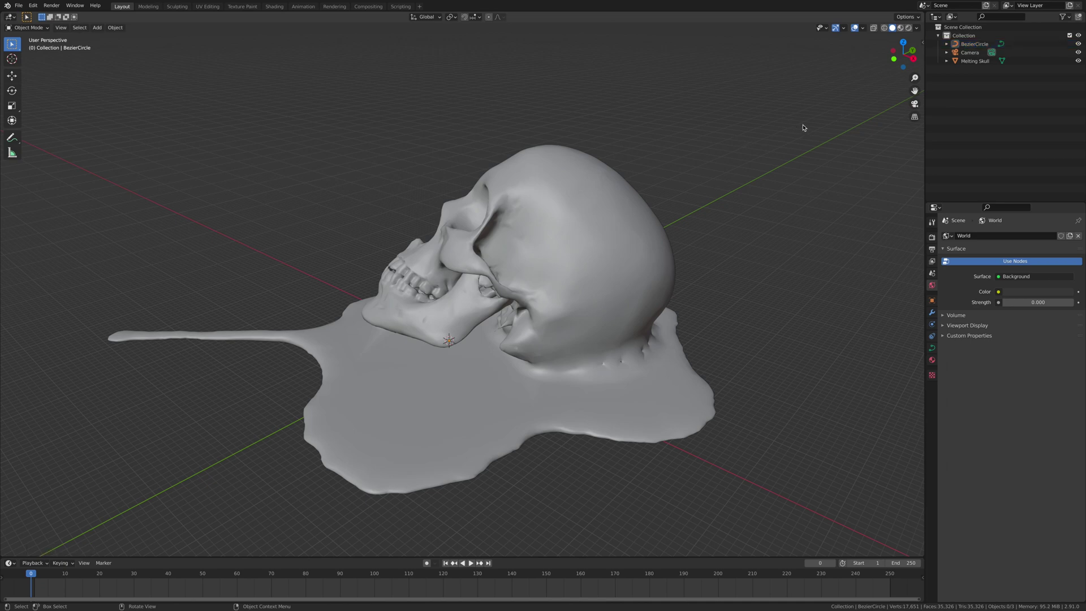
Give the Camera a Follow Path constraint with BezierCircle as its target.
left_click(970, 53)
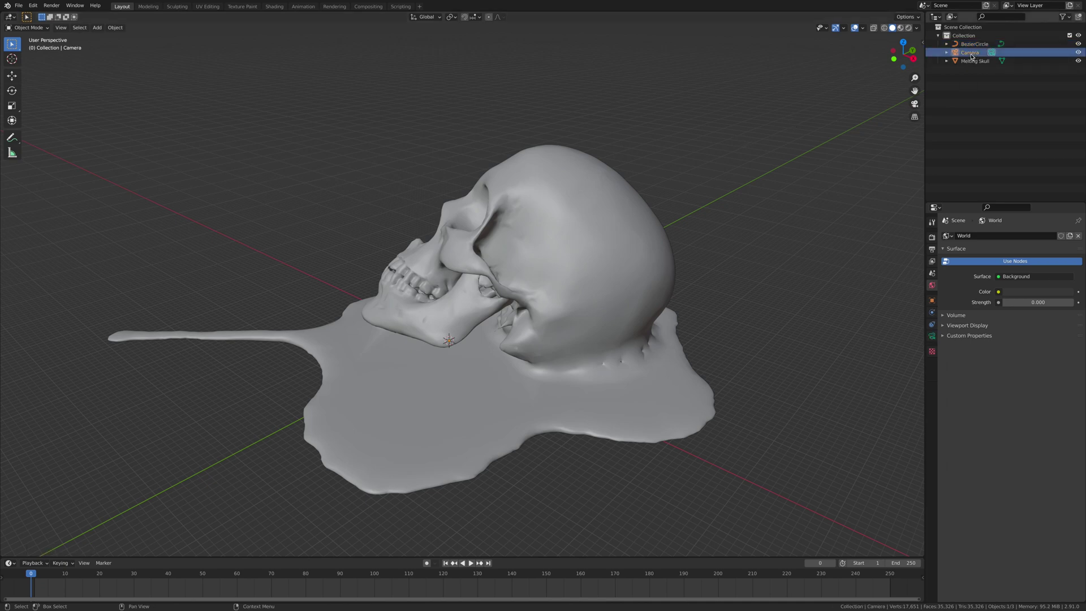
left_click(932, 325)
left_click(981, 237)
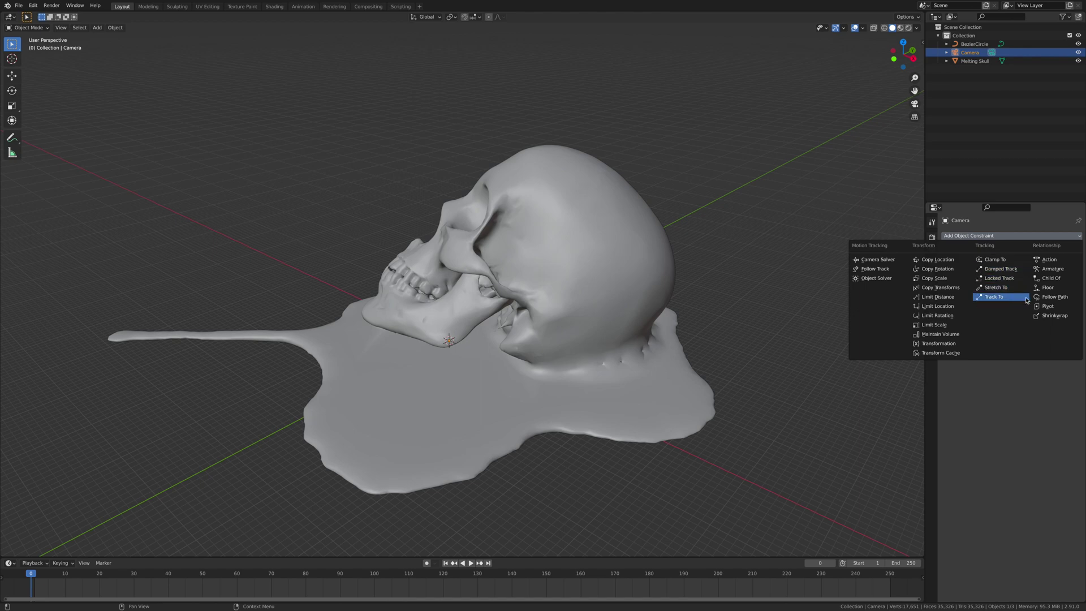
left_click(1055, 298)
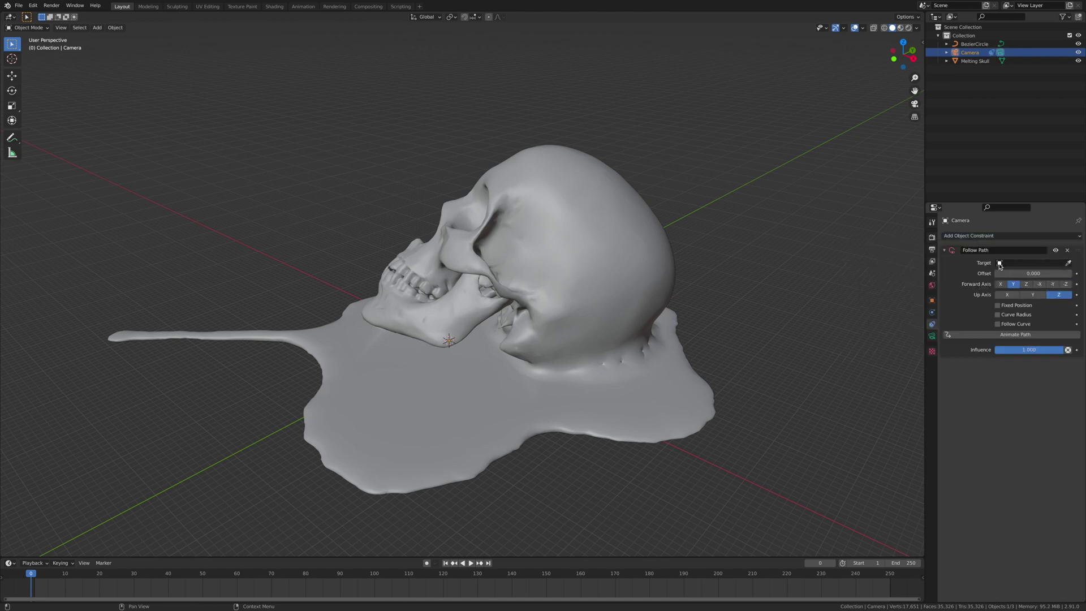
left_click(999, 263)
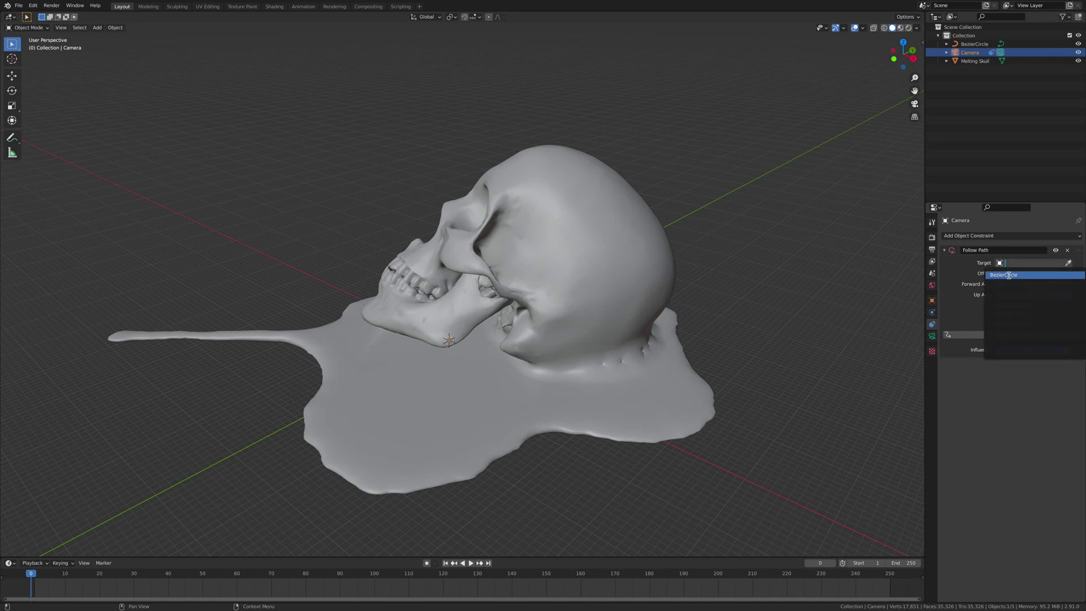
left_click(1008, 275)
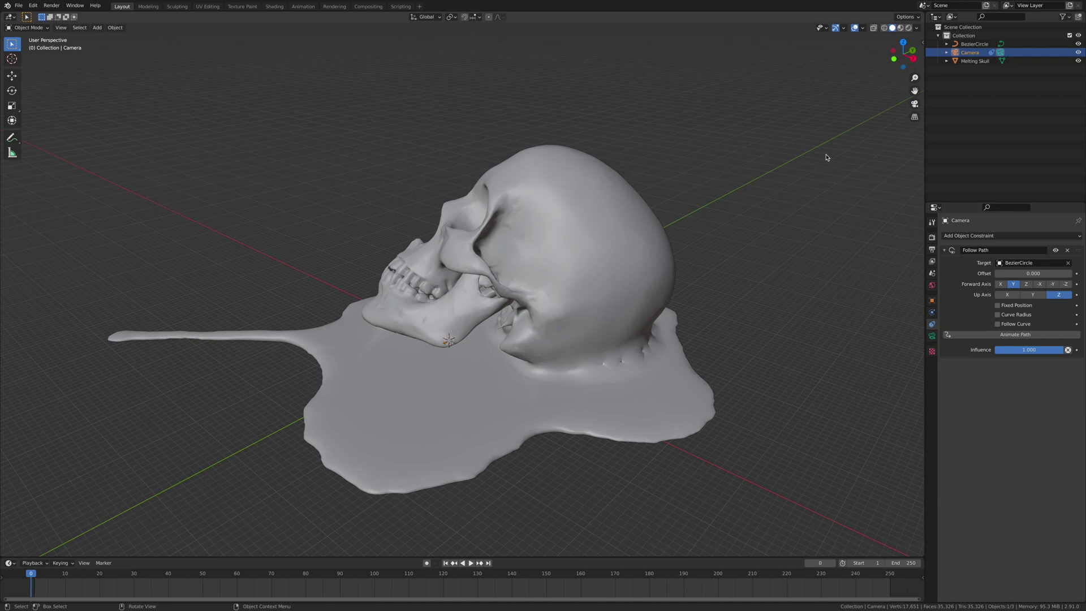
left_click(967, 44, "ctrl")
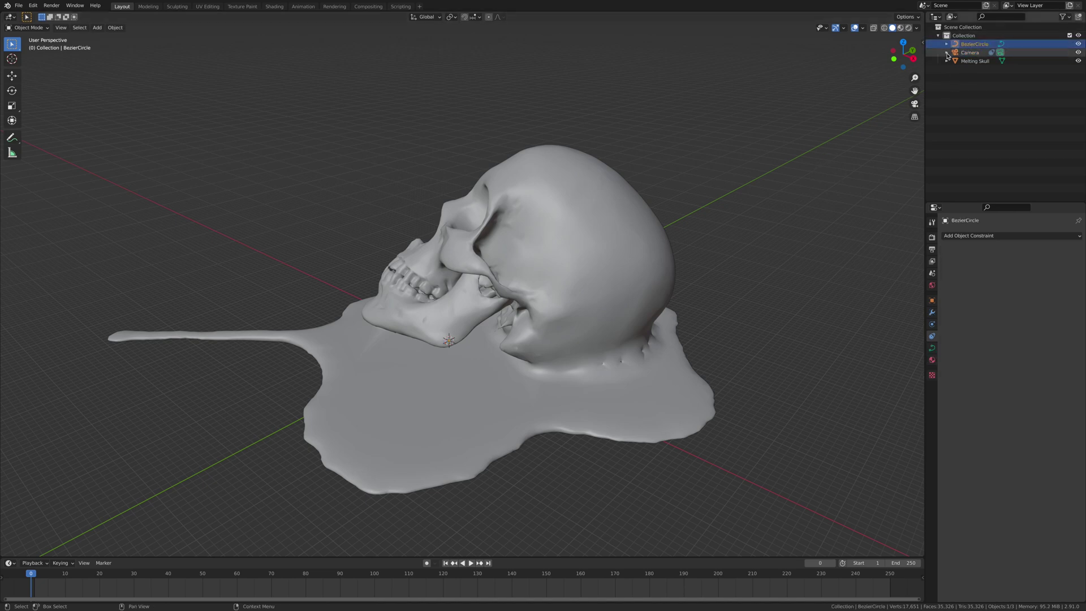
Scale the Bezier circle up around the skull.
scroll(676, 199, "down", 6)
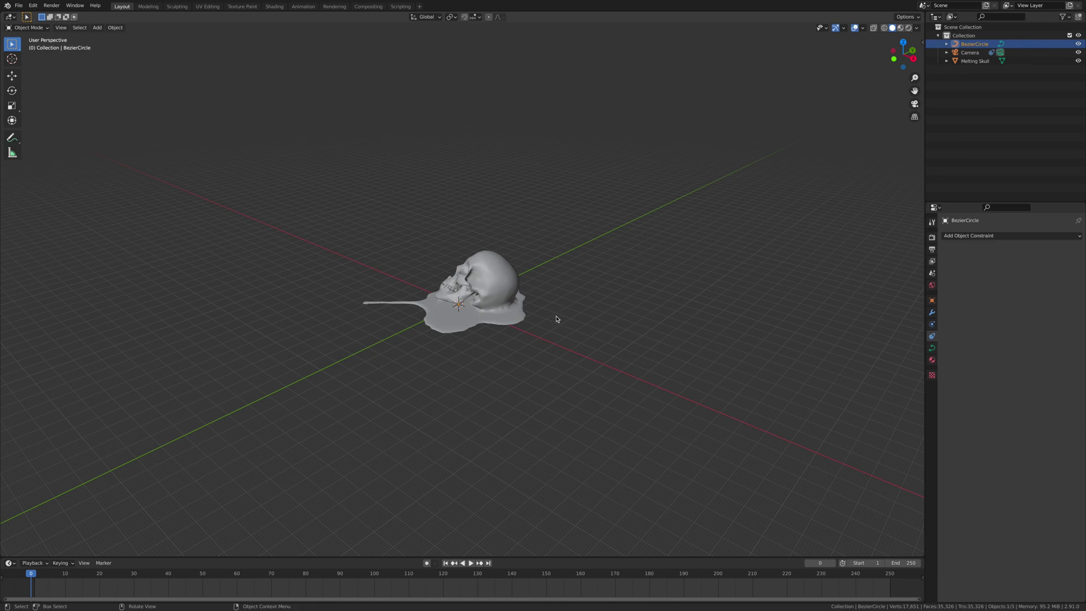
key("s")
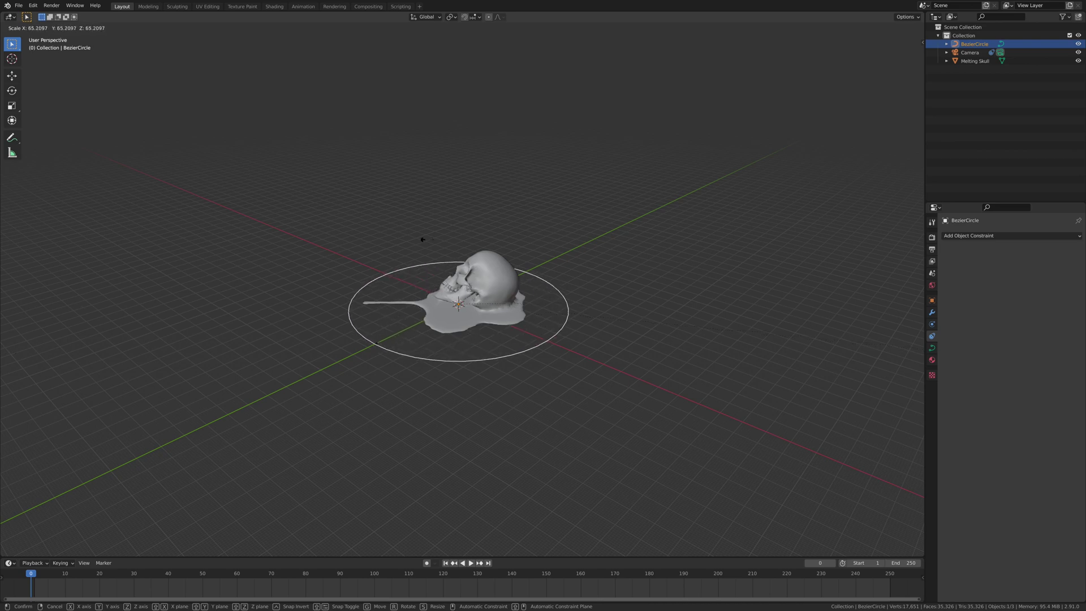
left_click(557, 296)
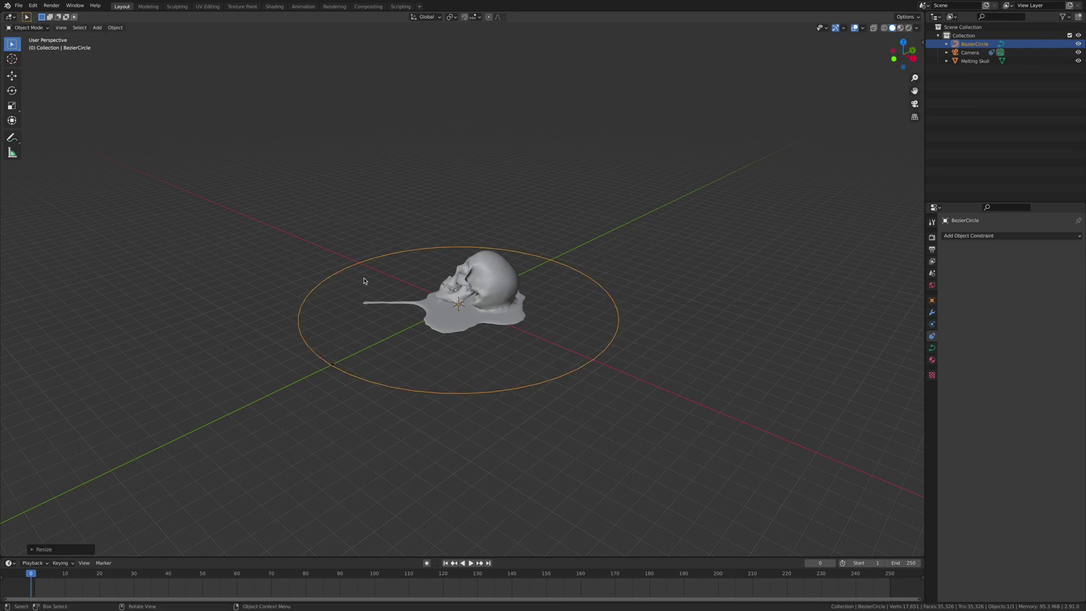
Look through the active camera and rescale the circle to adjust the framing.
left_click(62, 27)
mouse_move(75, 113)
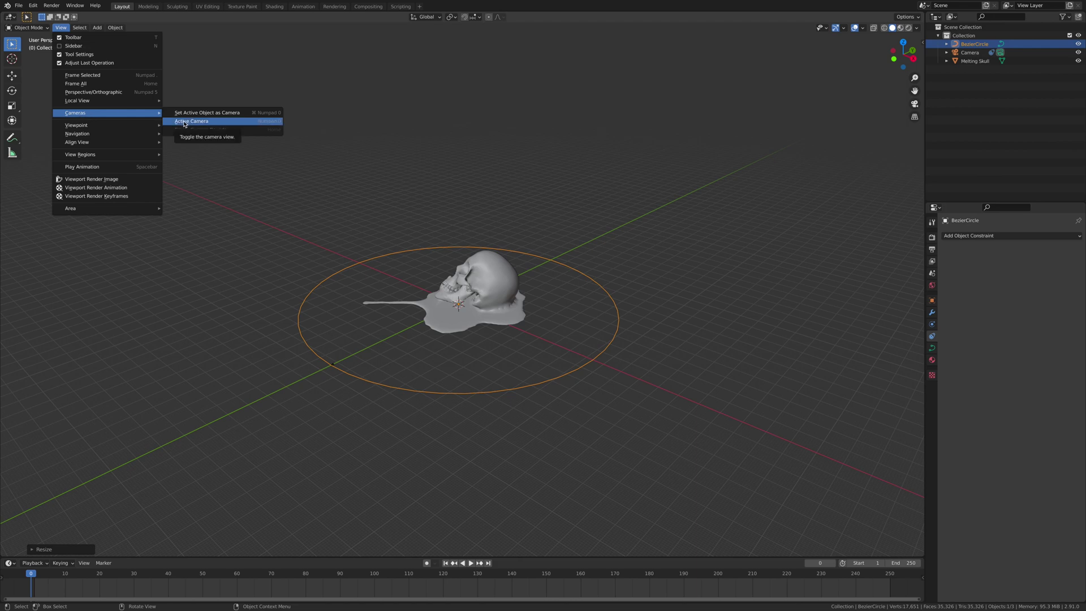
left_click(184, 122)
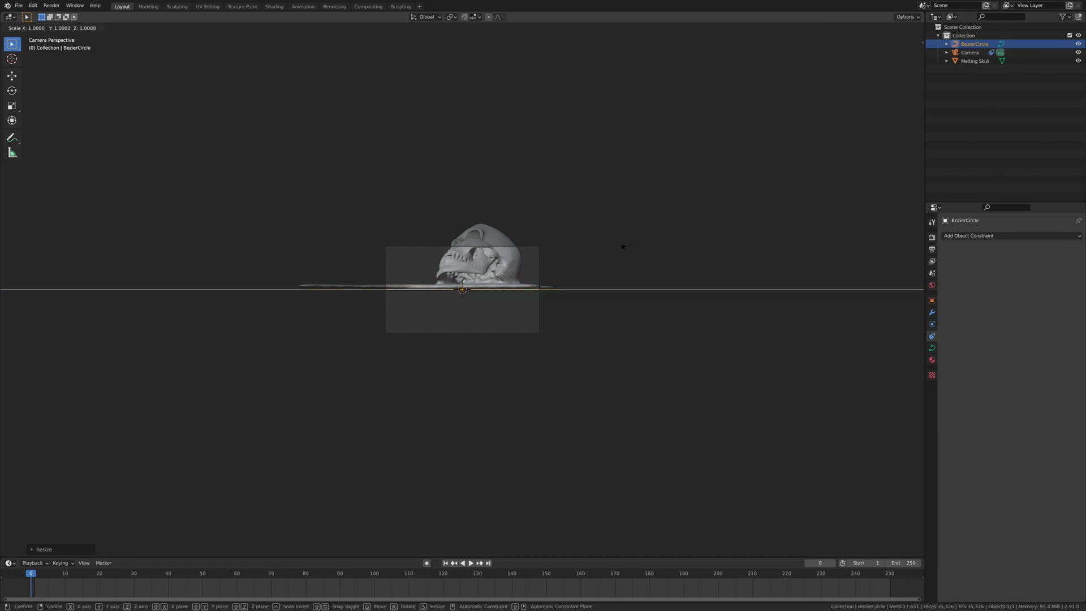
key("s")
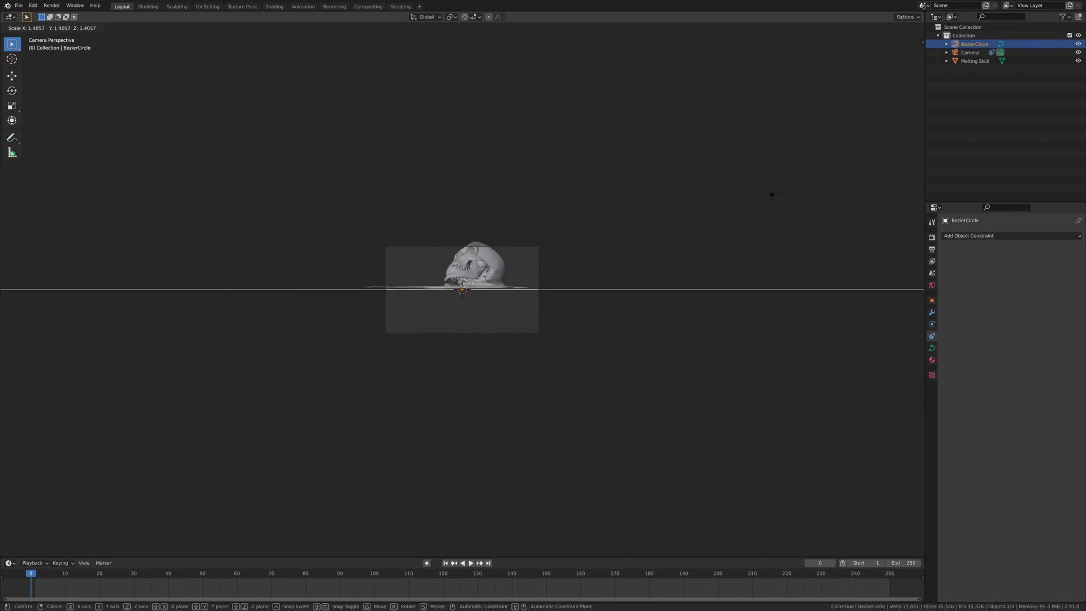
left_click(859, 200)
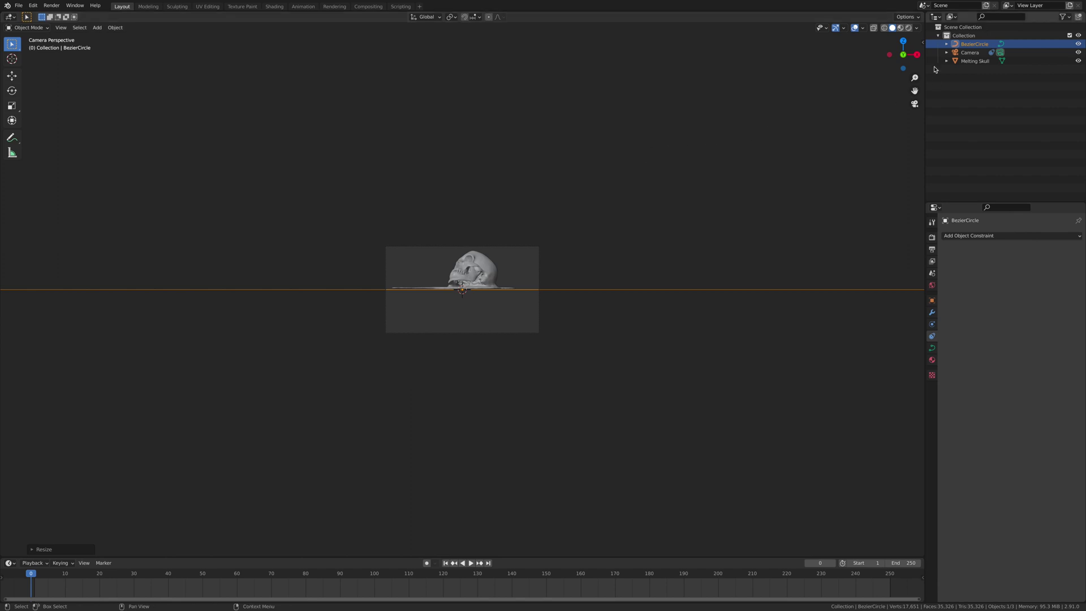
Leave camera view, deselect the circle, and add a Plain Axes empty.
middle_click_drag(667, 243, 647, 215)
left_click(654, 170)
scroll(615, 243, "up", 2)
middle_click_drag(686, 181, 595, 226)
scroll(601, 211, "down", 3)
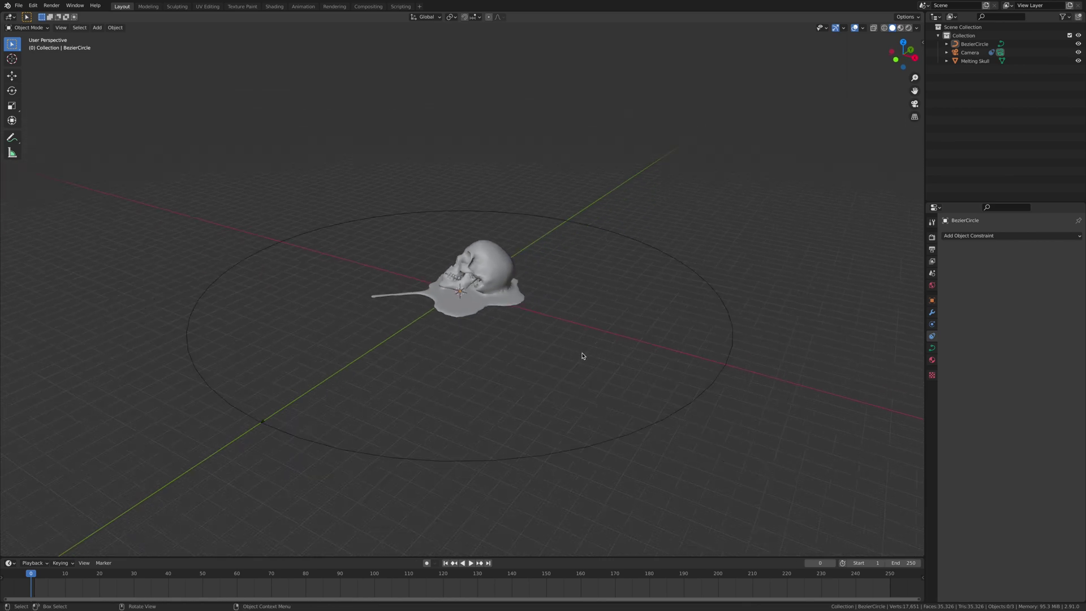
key("shift+a")
mouse_move(582, 378)
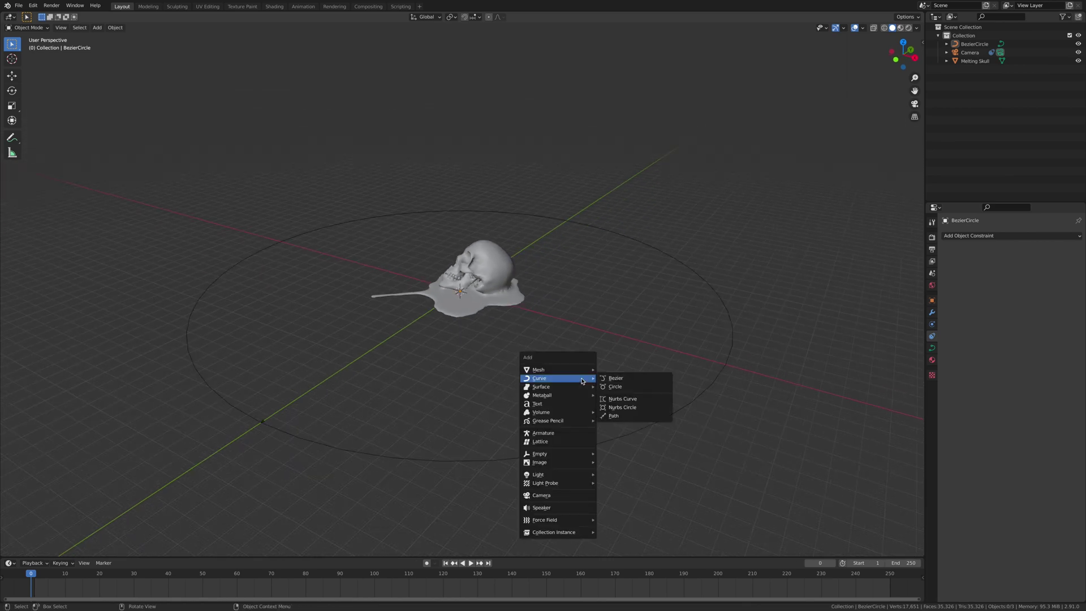
mouse_move(561, 454)
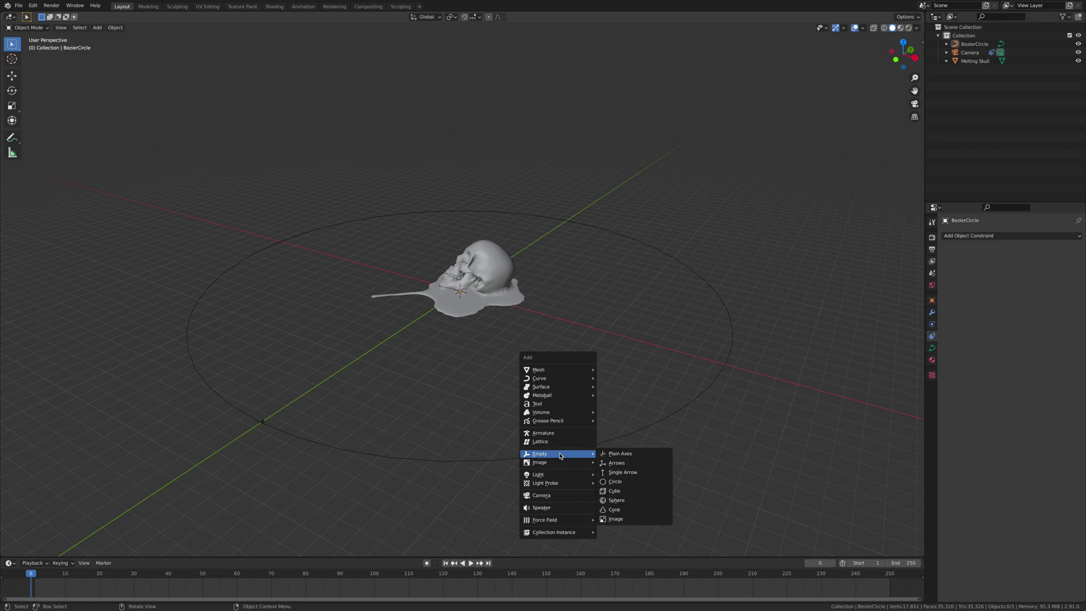
left_click(633, 456)
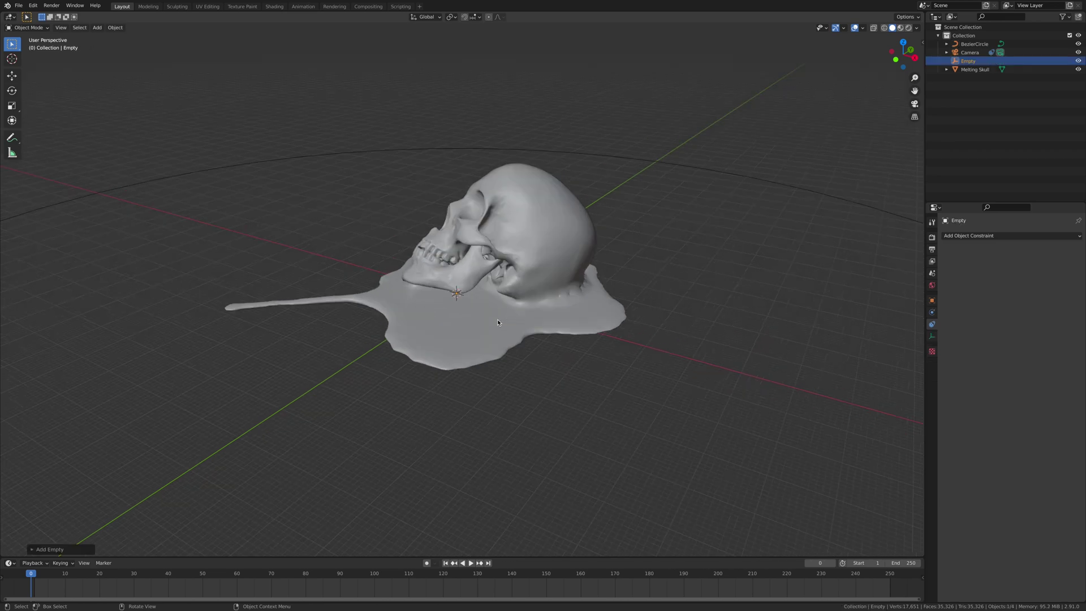
In front view, raise the empty straight up along Z above the skull.
scroll(517, 318, "up", 3)
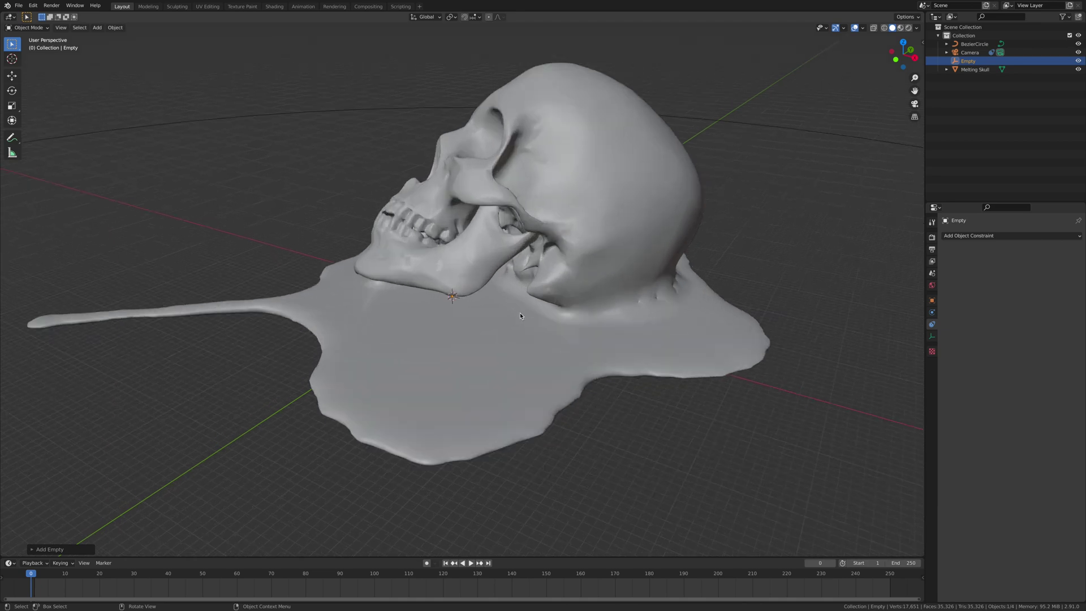
left_click(896, 59)
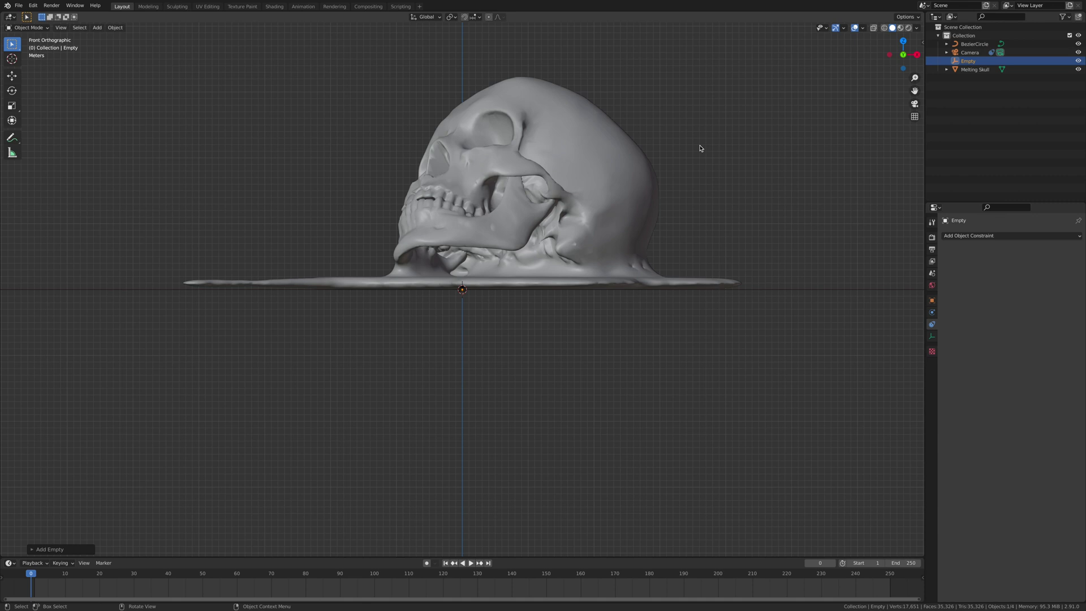
key("g")
key("z")
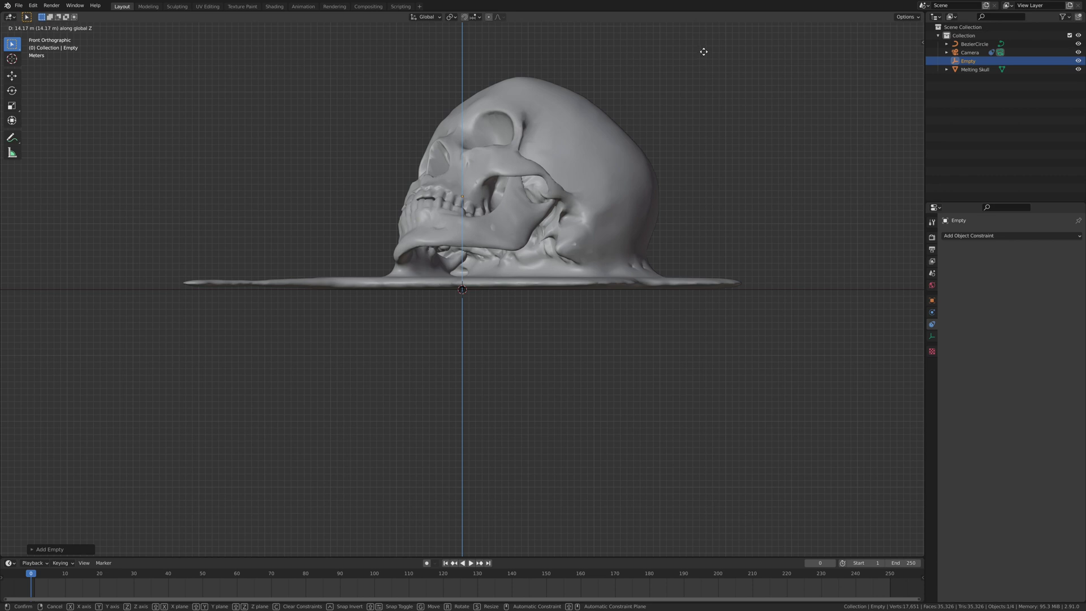
left_click(704, 53)
scroll(707, 153, "down", 4)
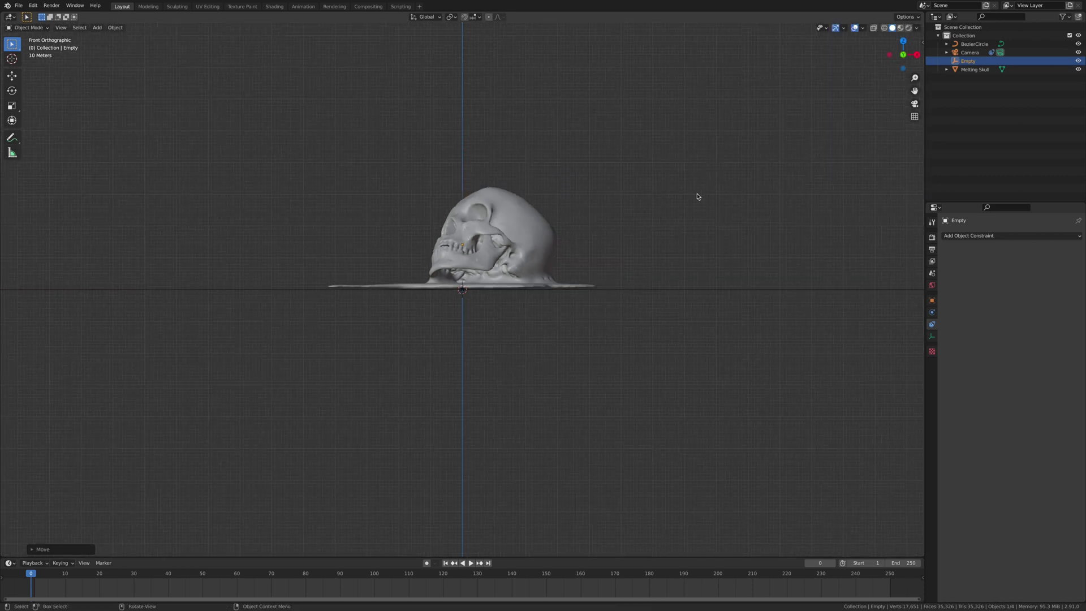
middle_click_drag(698, 199, 529, 245)
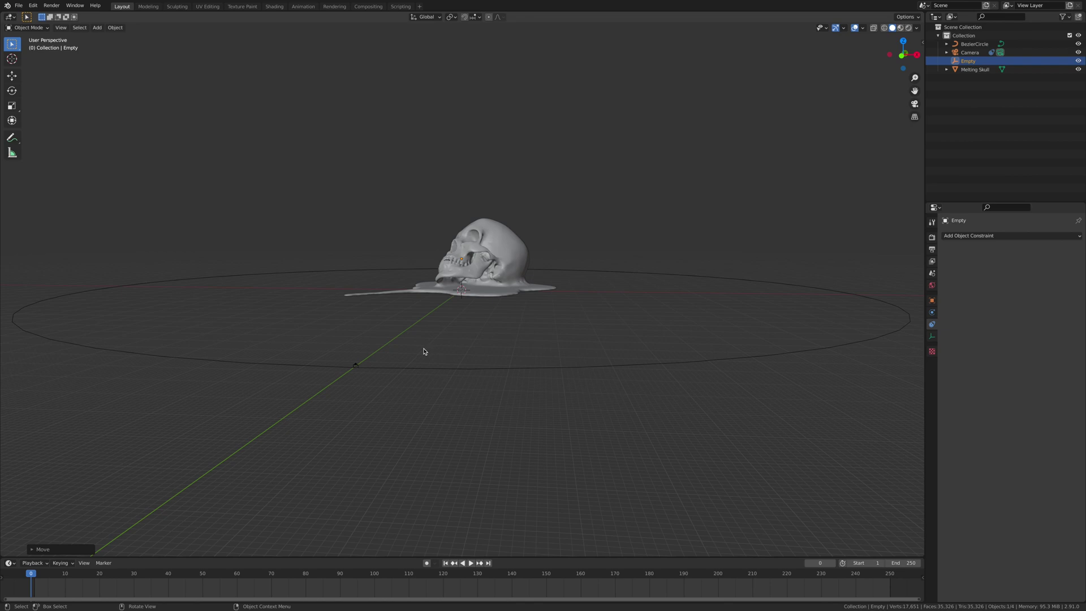
Move the BezierCircle 28.85 m up along Z.
left_click(970, 45)
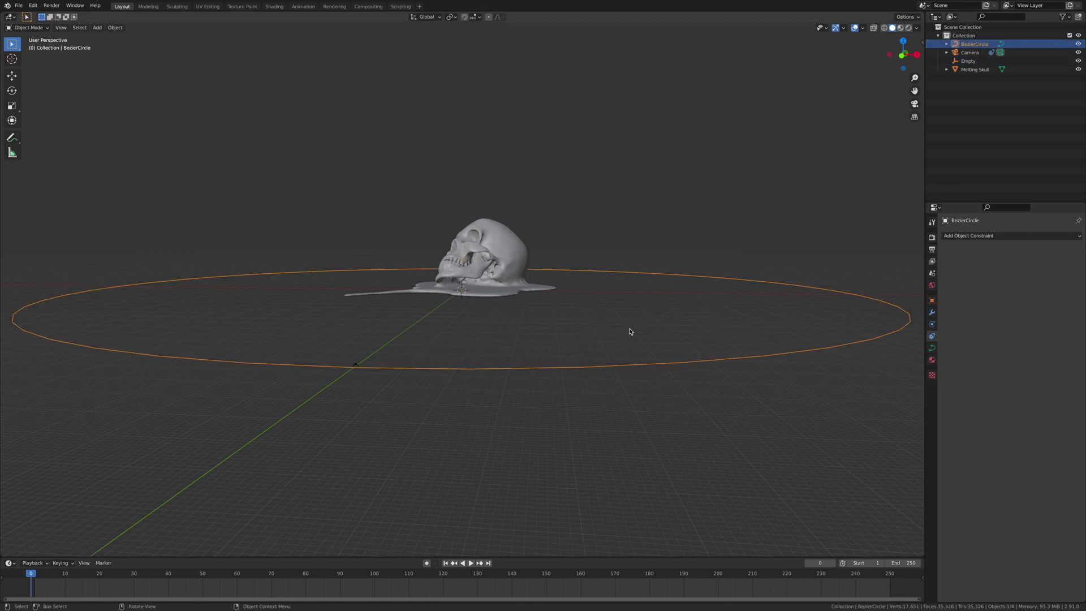
key("g")
key("z")
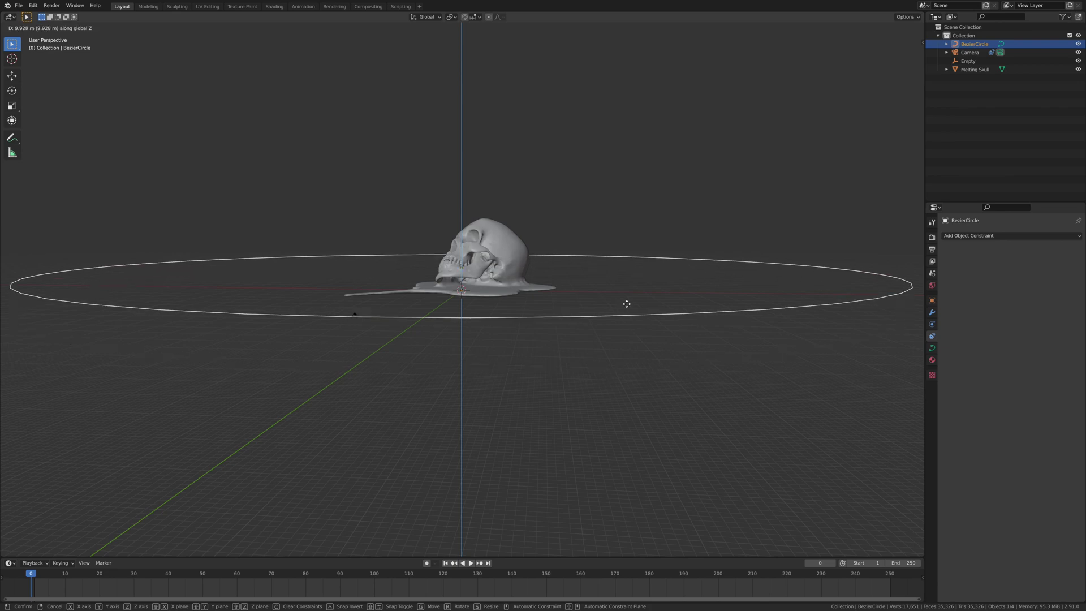
left_click(637, 262)
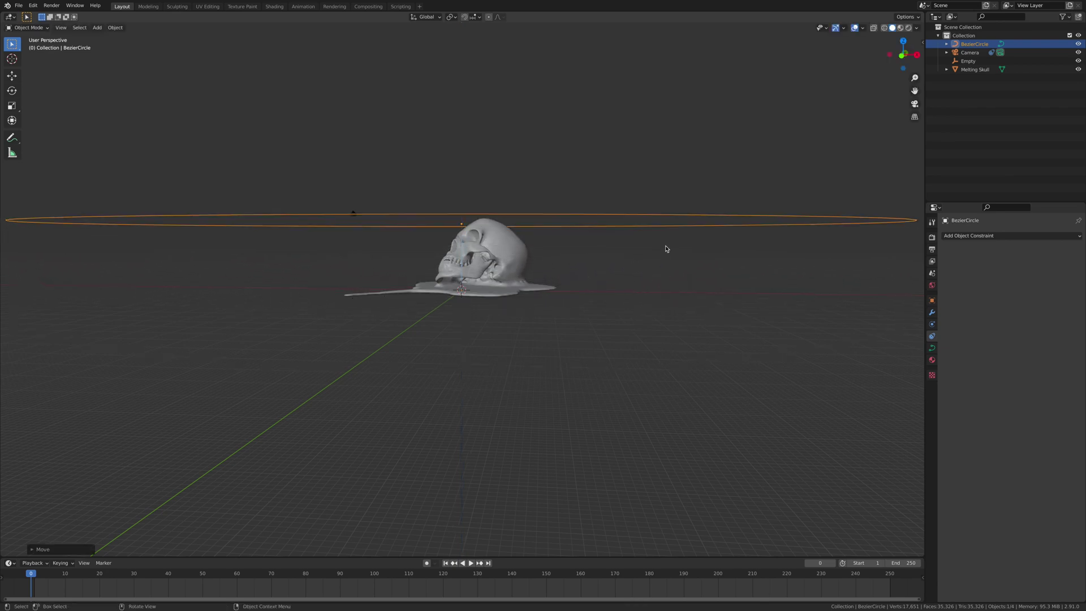
Switch the viewport to look through the active scene camera.
left_click(62, 27)
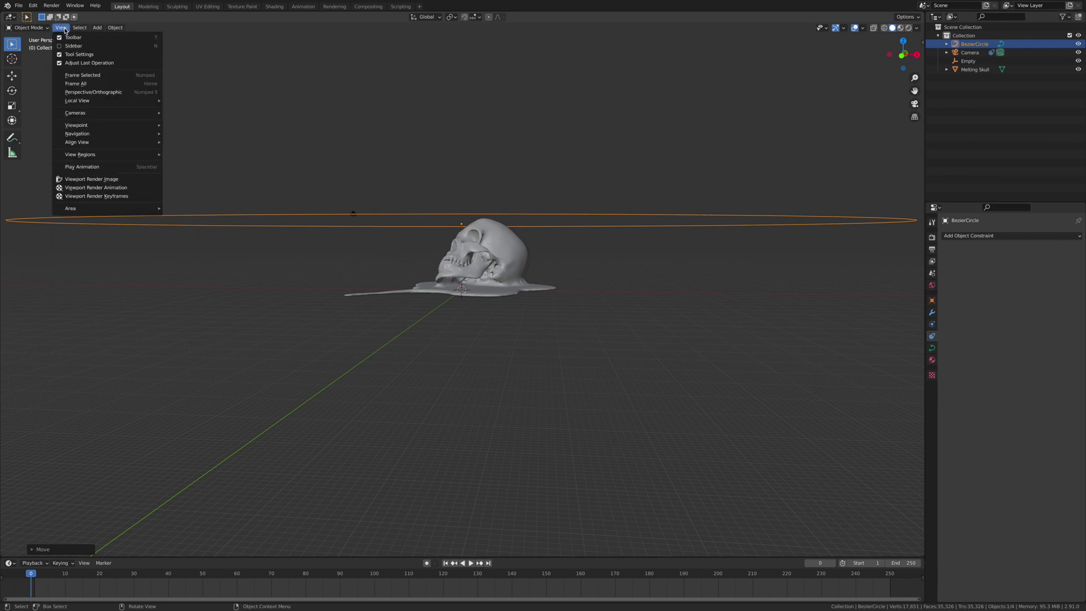
mouse_move(77, 117)
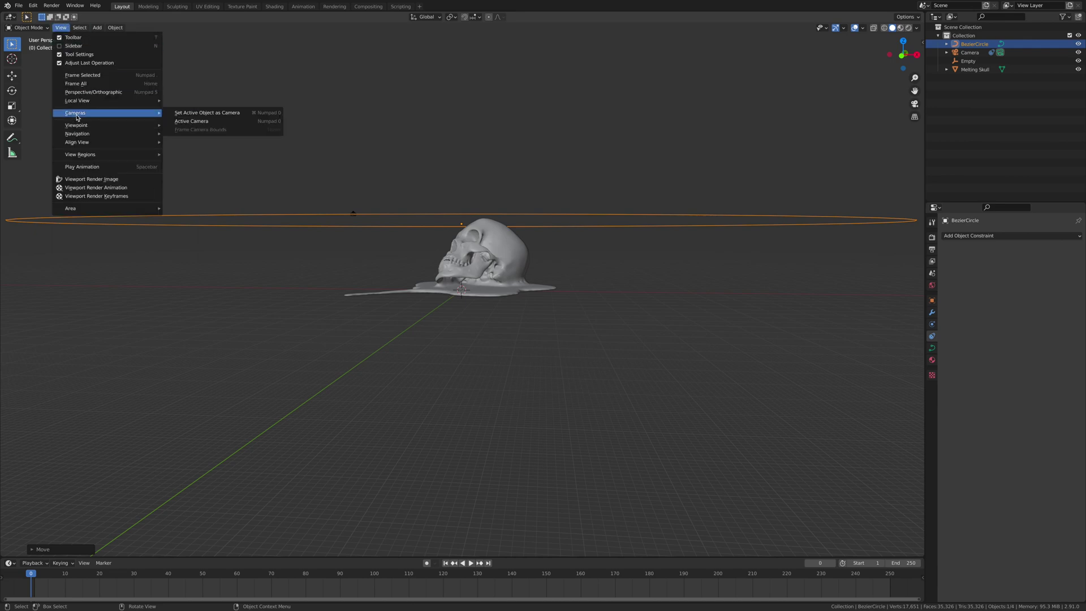
left_click(193, 121)
scroll(512, 320, "up", 5)
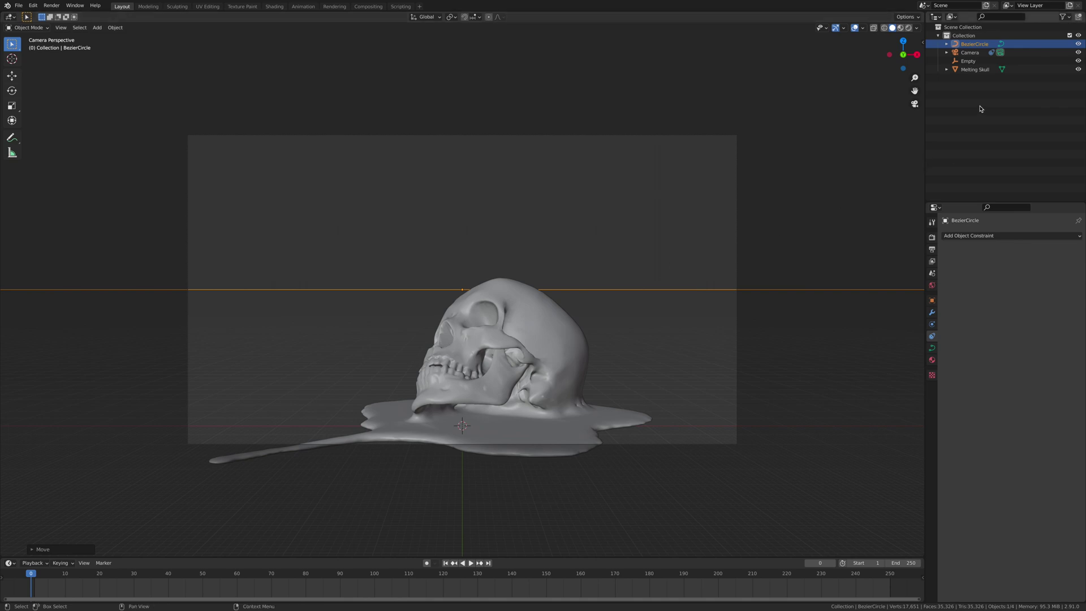
Add a Track To constraint on the Camera aimed at the Empty (-Z track, Y up).
left_click(970, 52)
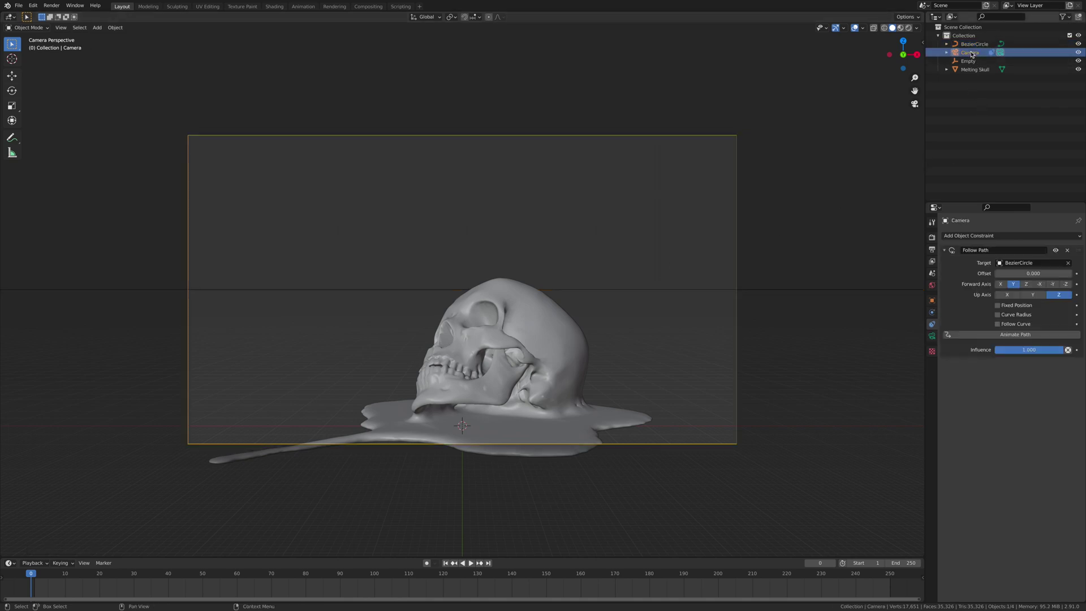
left_click(1034, 236)
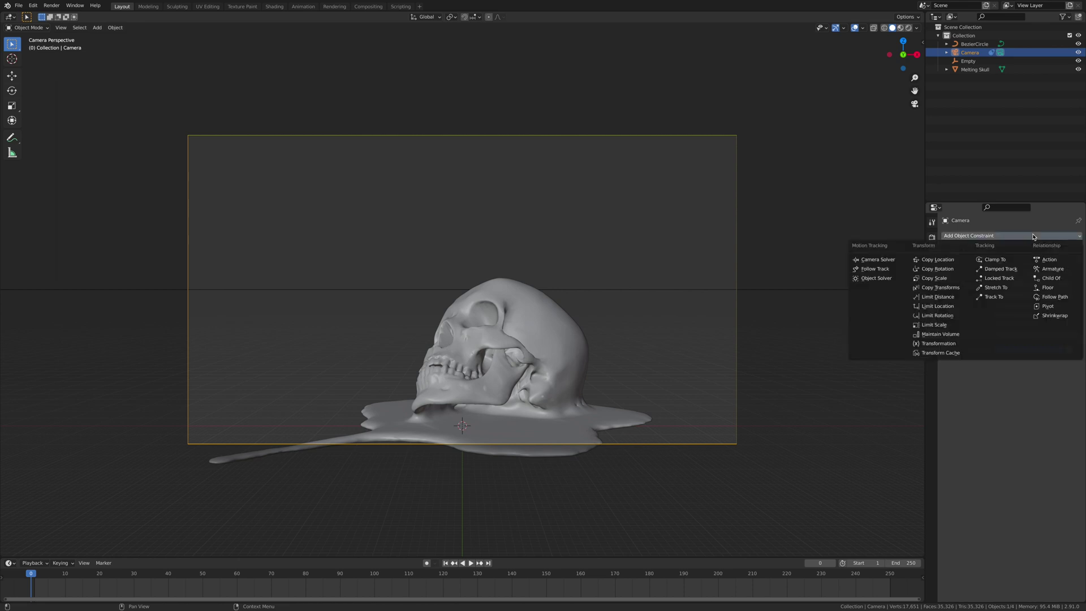
left_click(1003, 298)
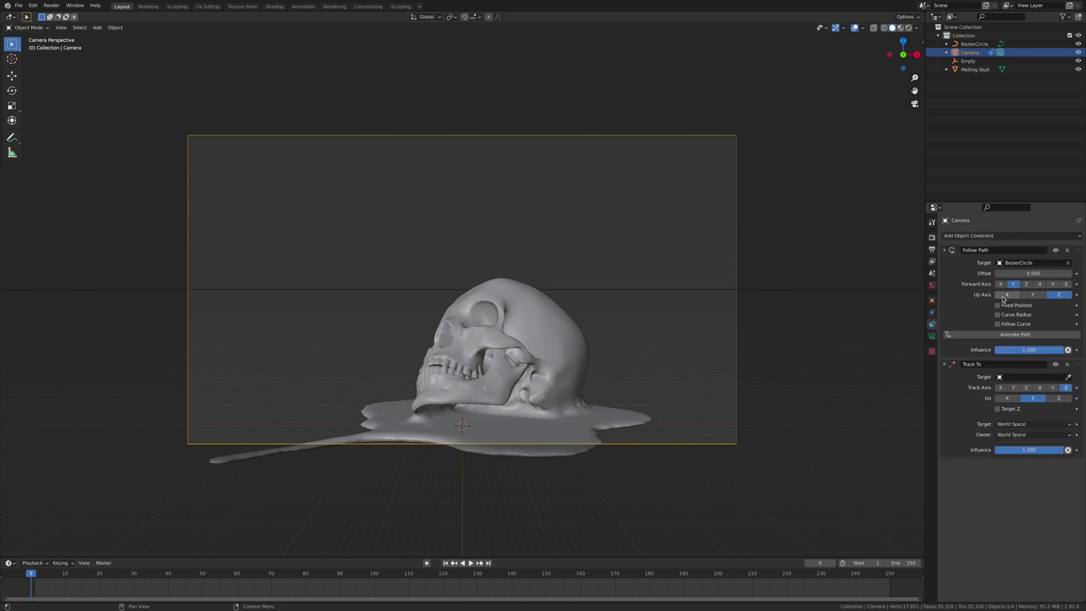
left_click(999, 376)
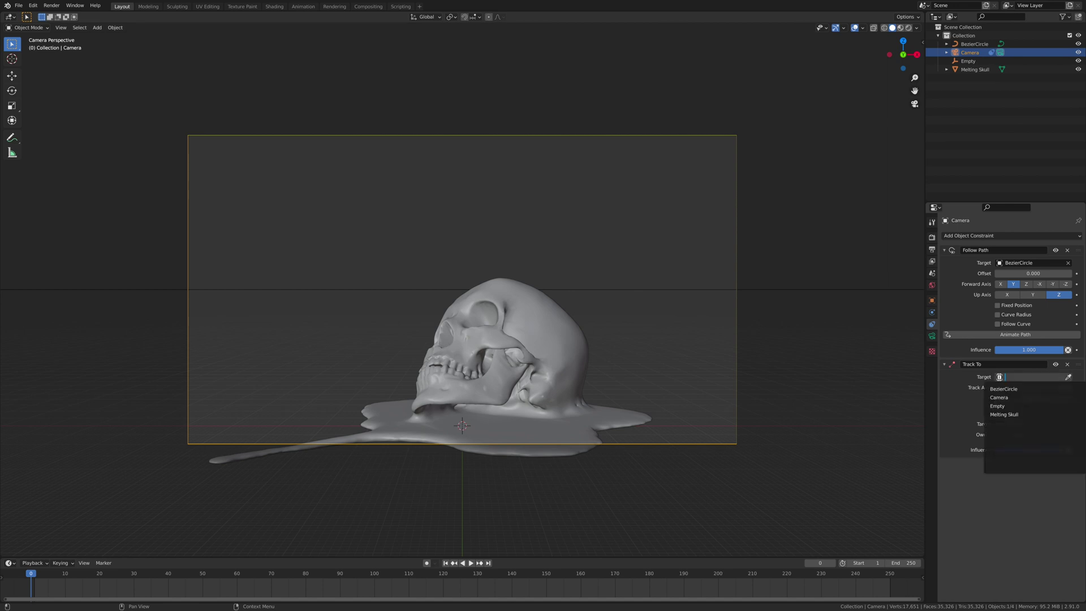
left_click(997, 405)
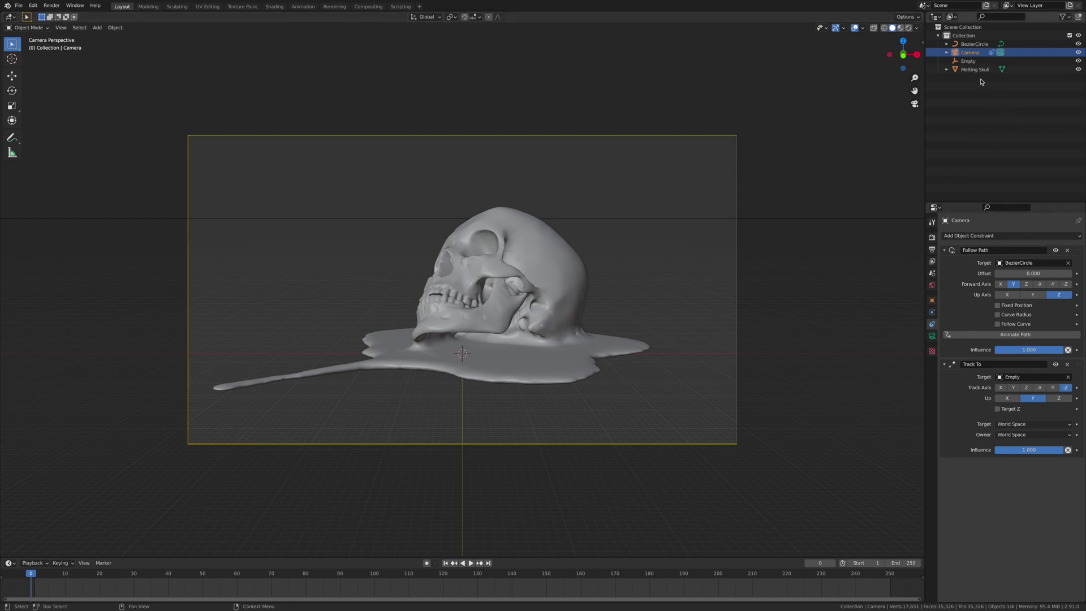
left_click(979, 45)
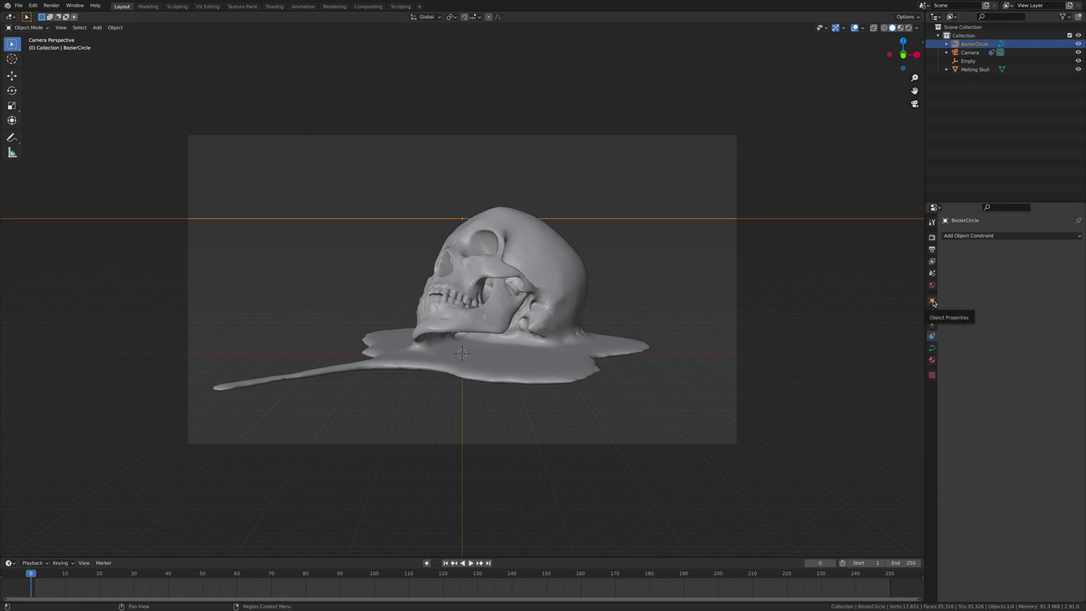
Keyframe the circle's rotation at frame 0, then move to frame 250.
left_click(932, 302)
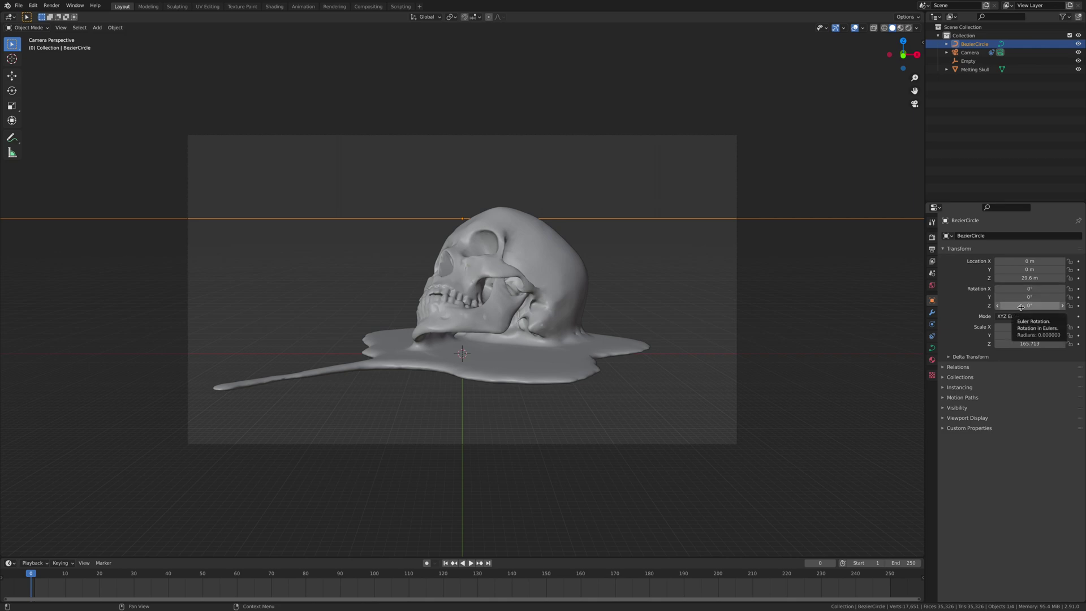
key("i")
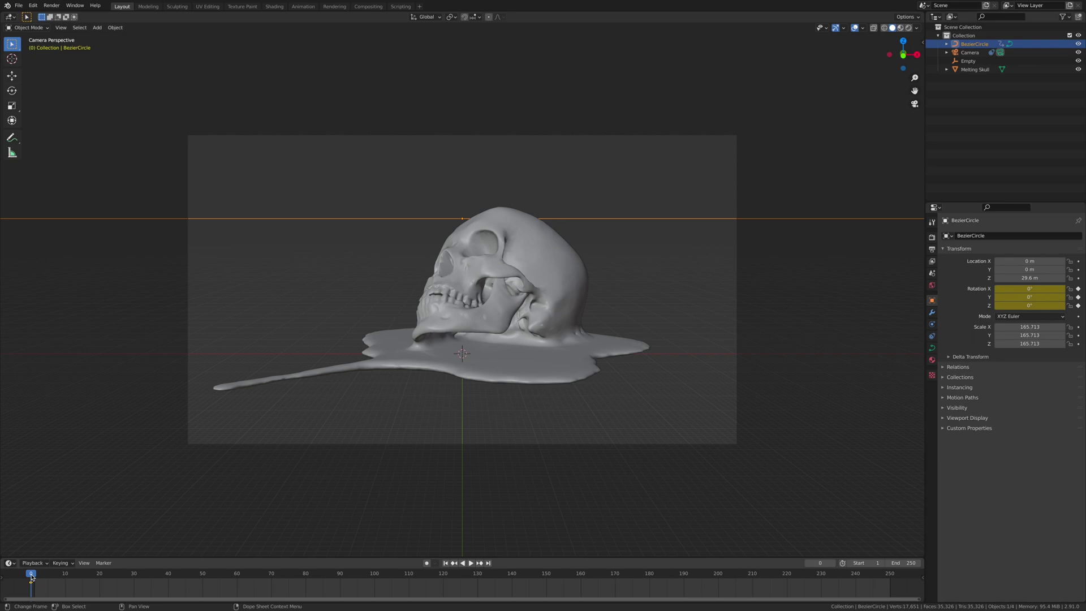
key("space")
left_click_drag(31, 576, 890, 582)
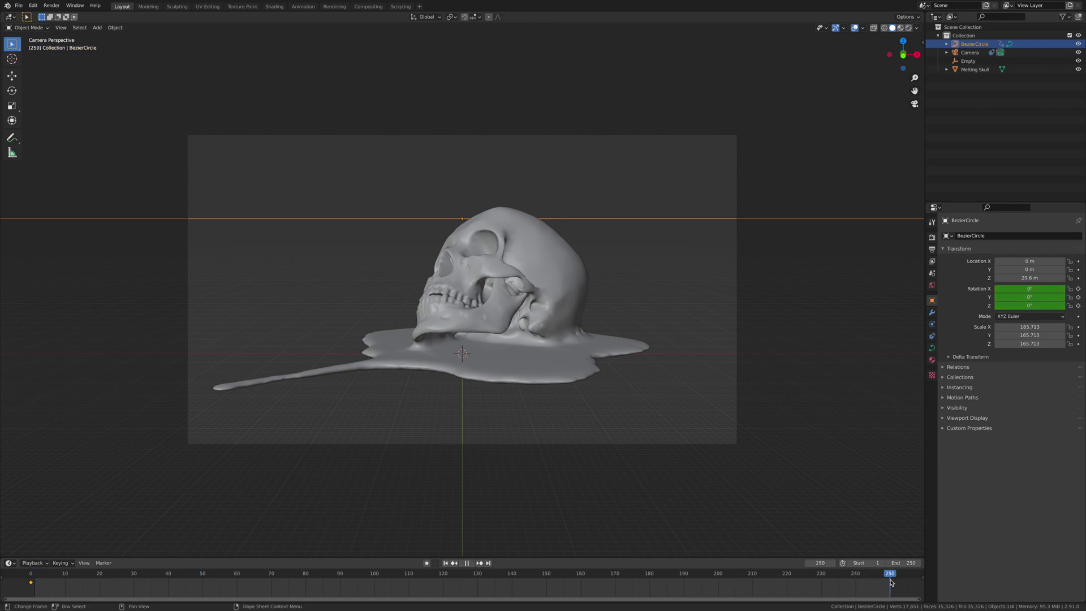
key("space")
Set Z rotation to 360° at frame 250, keyframe it, and play the orbit.
left_click(1034, 305)
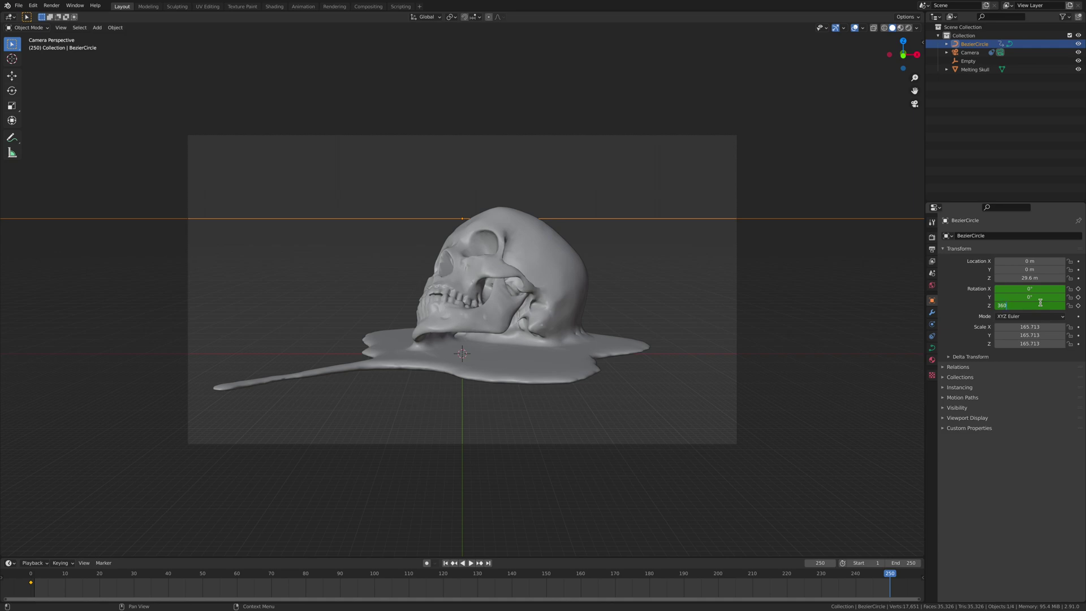
type("360")
key("Return")
key("i")
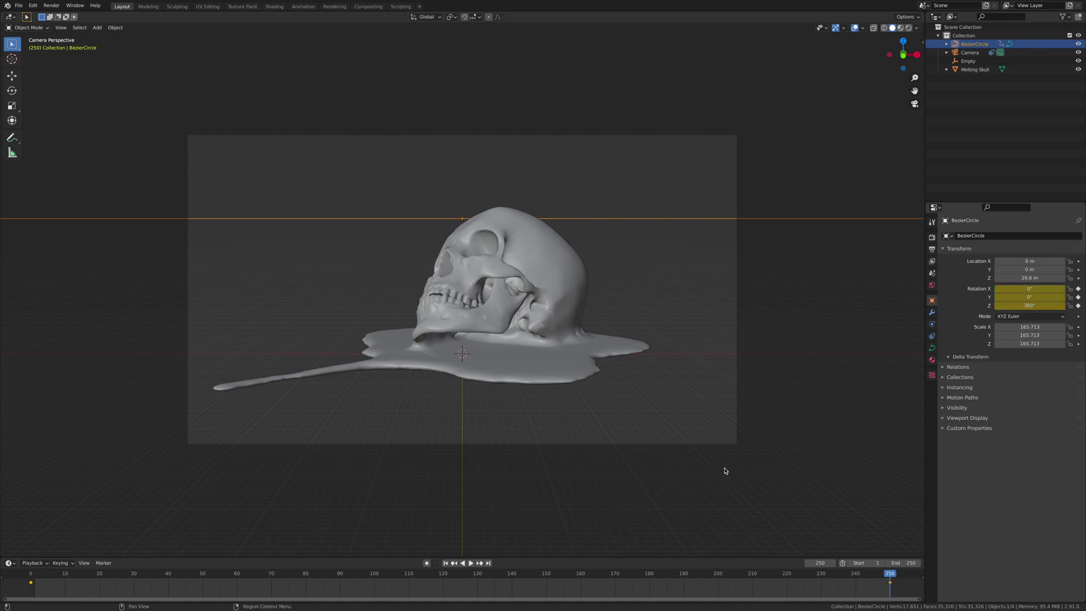
key("space")
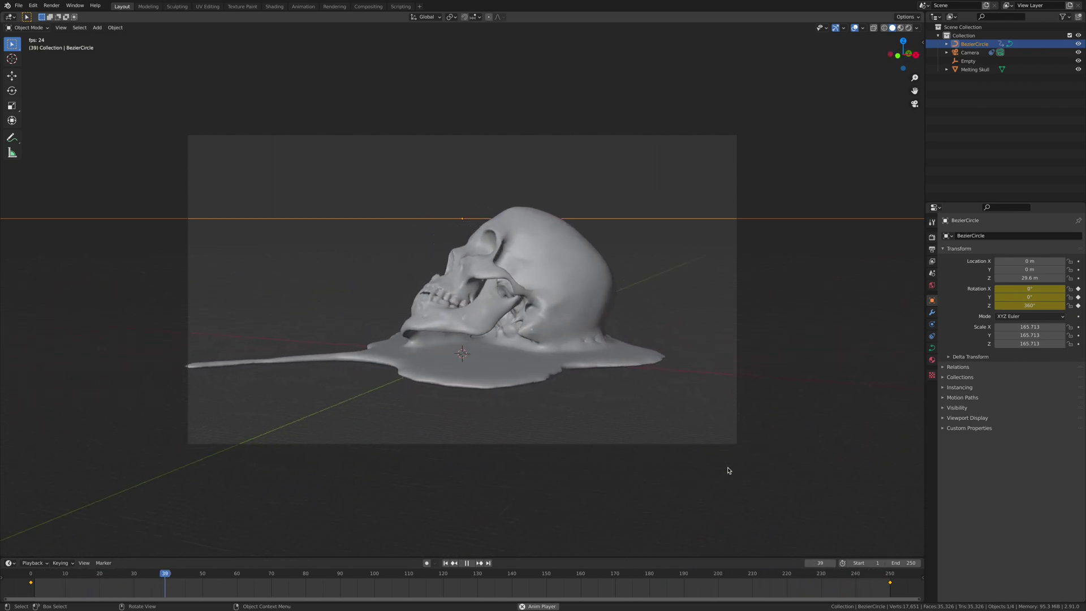
Stop the orbit preview around frame 64.
key("space")
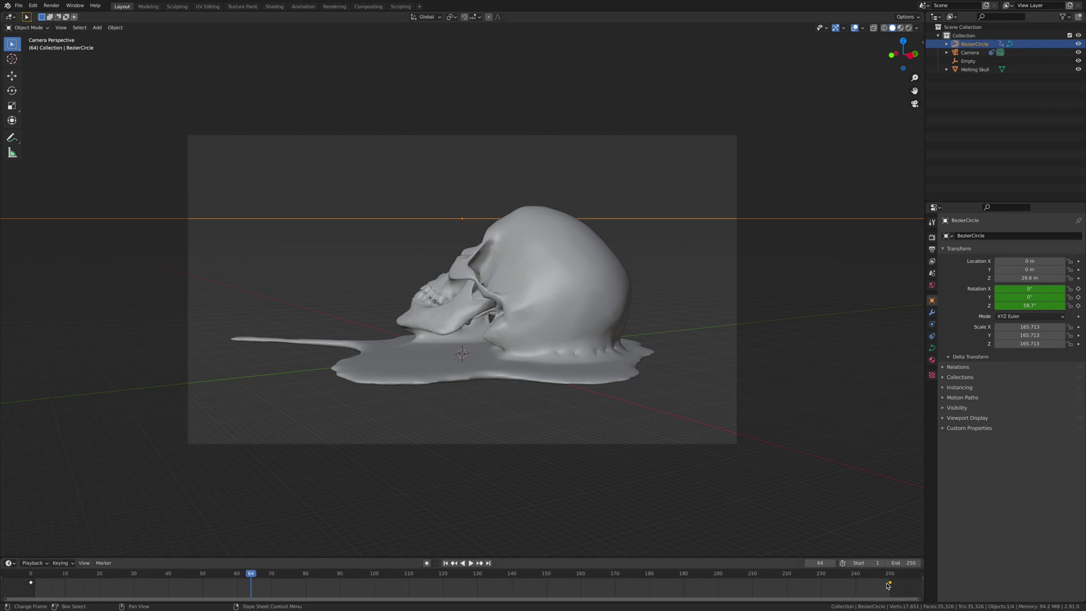
scroll(888, 585, "down", 1)
Set the orbit keyframes' interpolation to Linear.
right_click(859, 585)
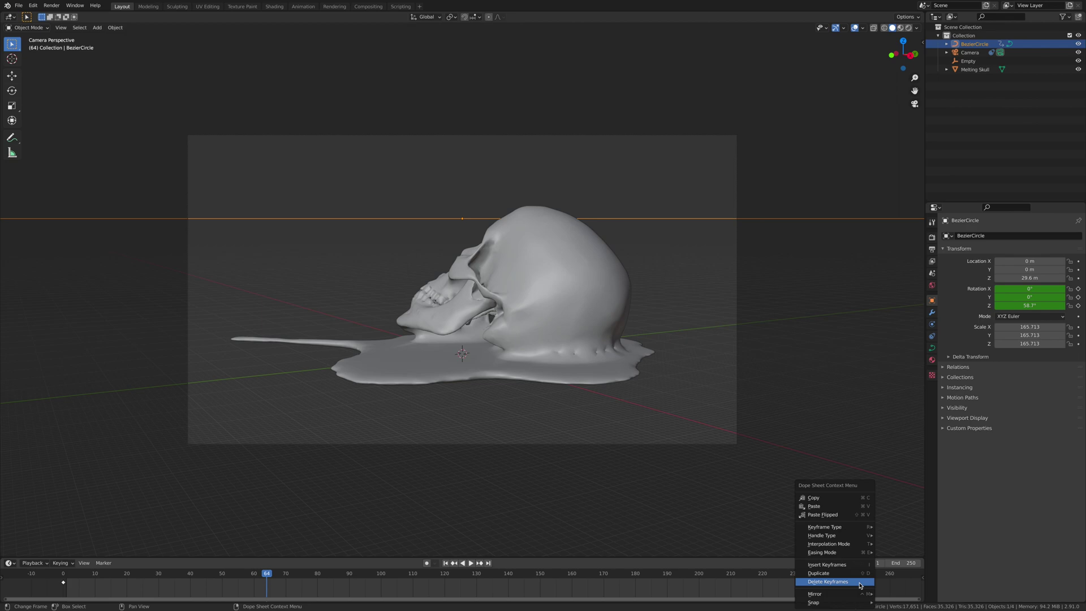
mouse_move(838, 544)
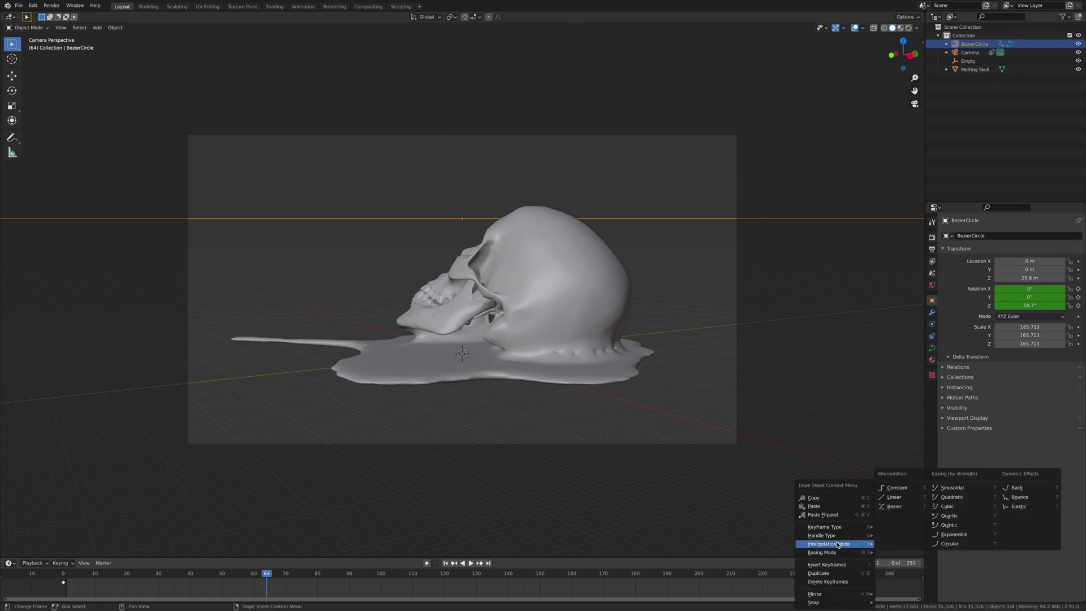
left_click(895, 497)
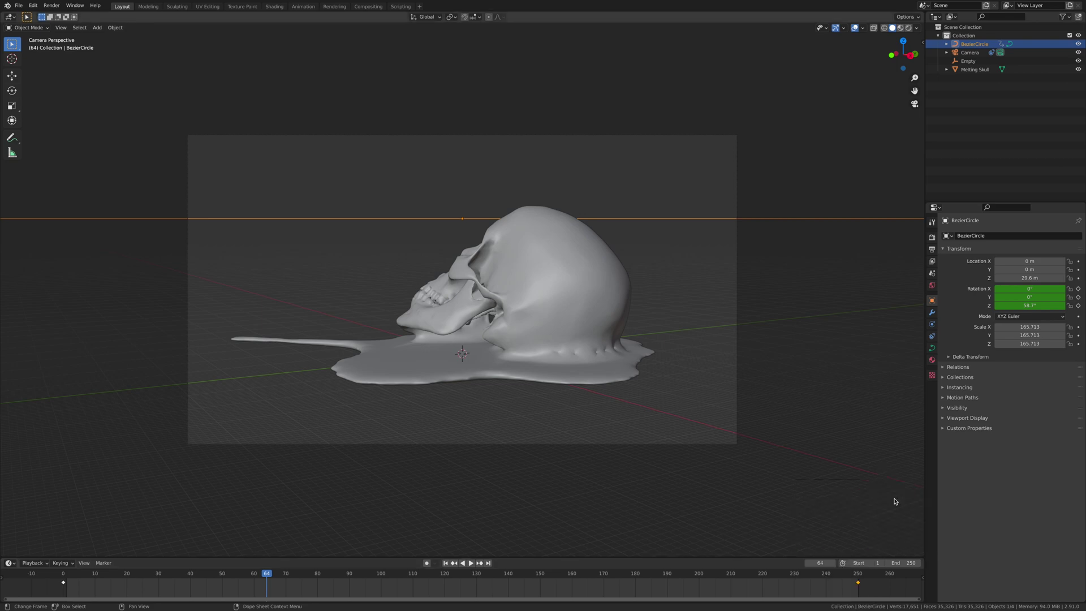
Give the frame 0 keyframe Quintic easing and play the animation.
right_click(64, 585)
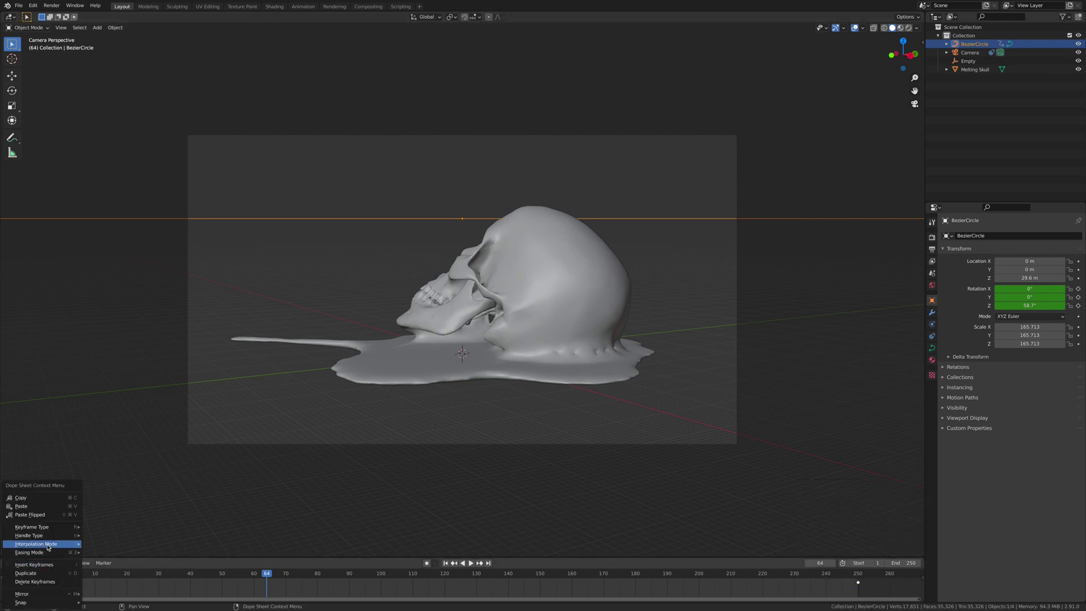
mouse_move(48, 544)
left_click(157, 524)
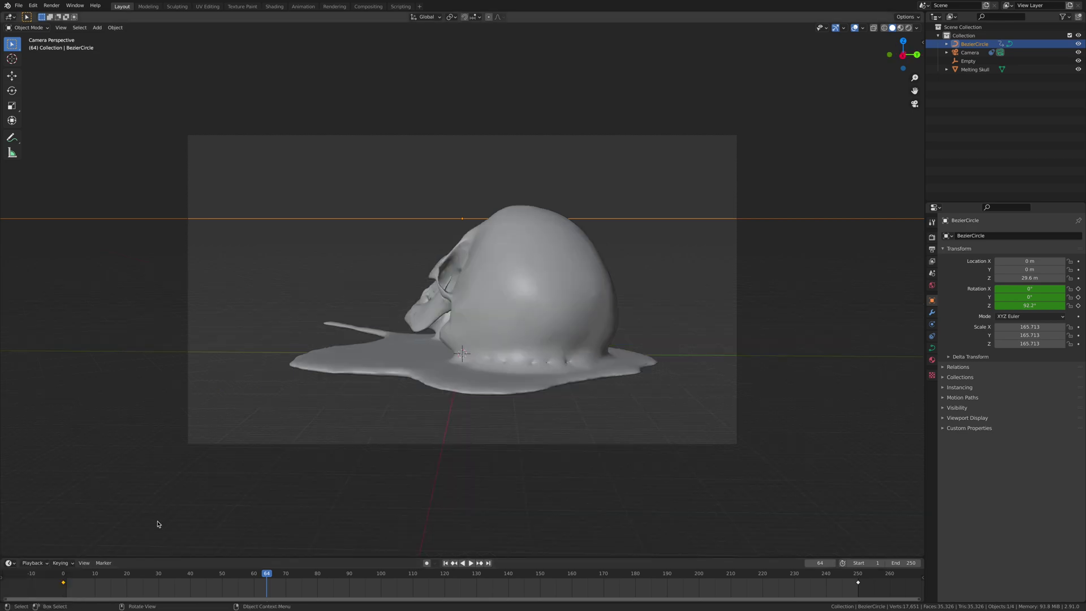
left_click(470, 563)
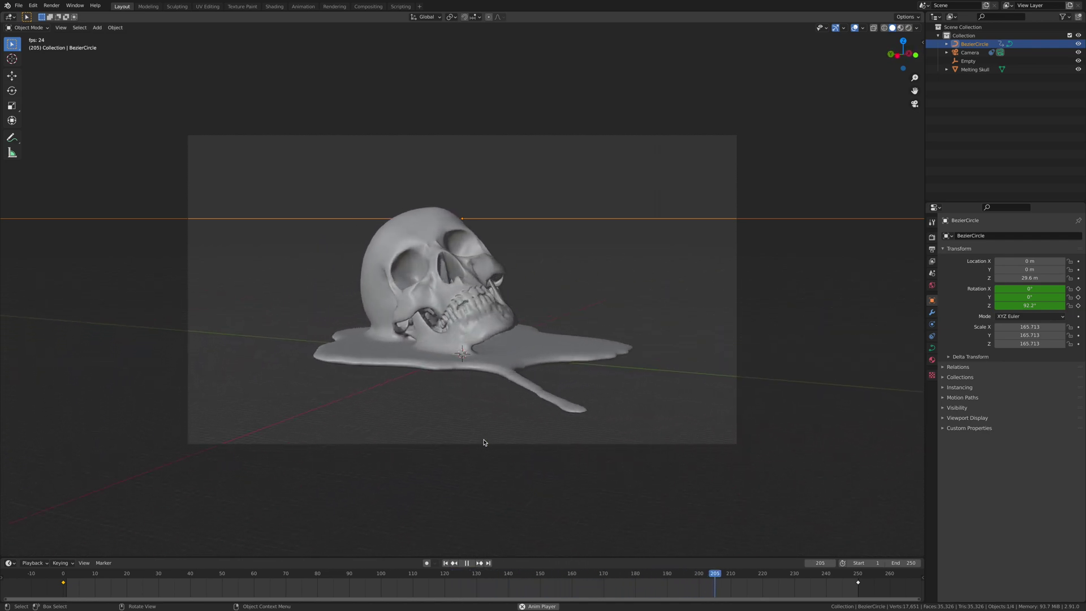
Stop playback, switch to rendered shading, rewind to frame 0, and hide overlays.
key("space")
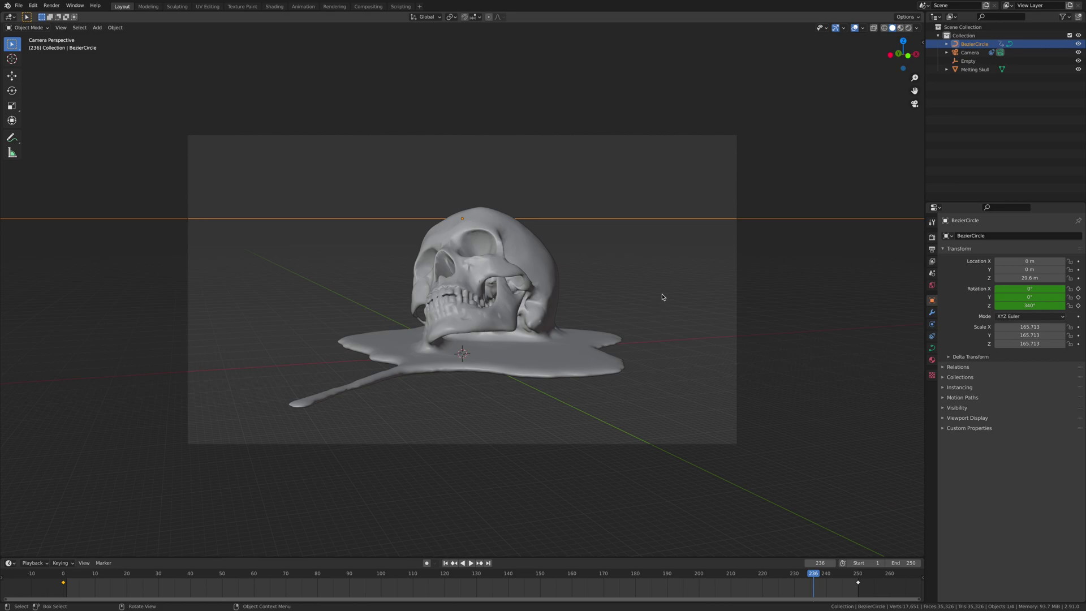
left_click(907, 27)
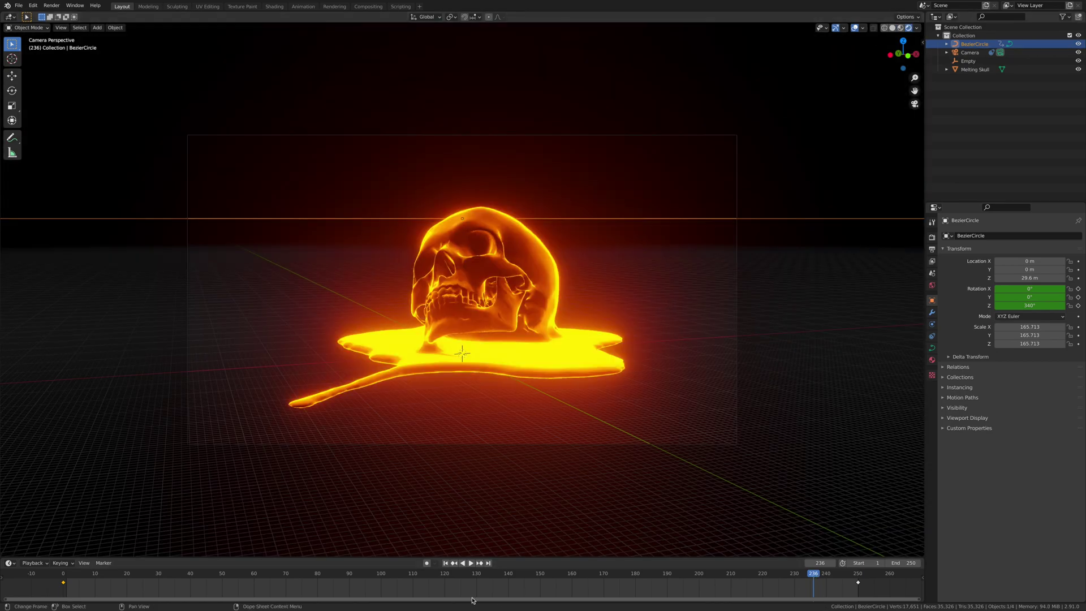
left_click_drag(472, 600, 63, 591)
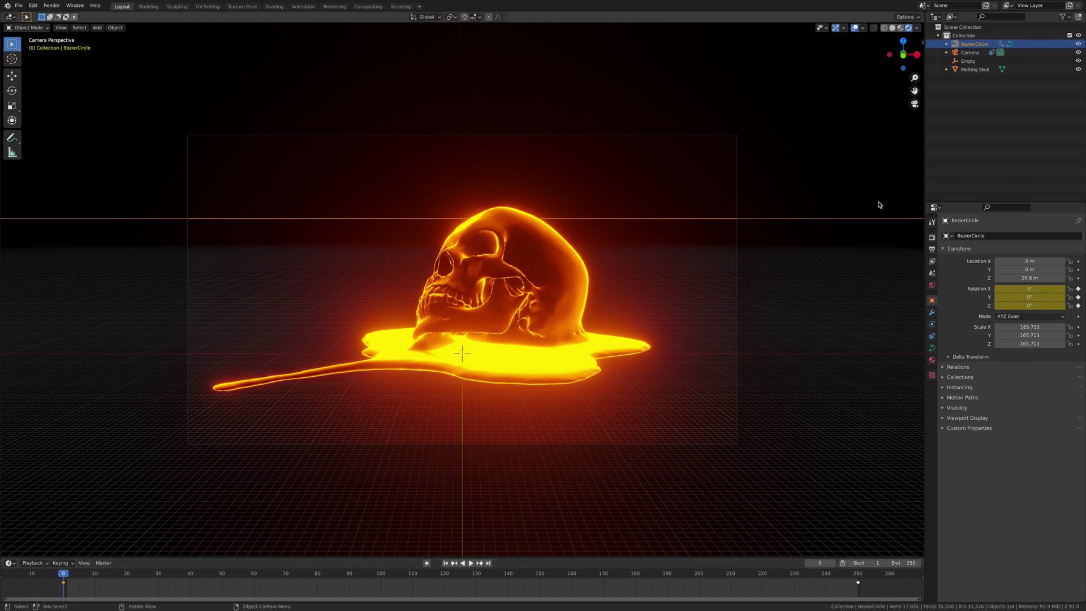
left_click(854, 27)
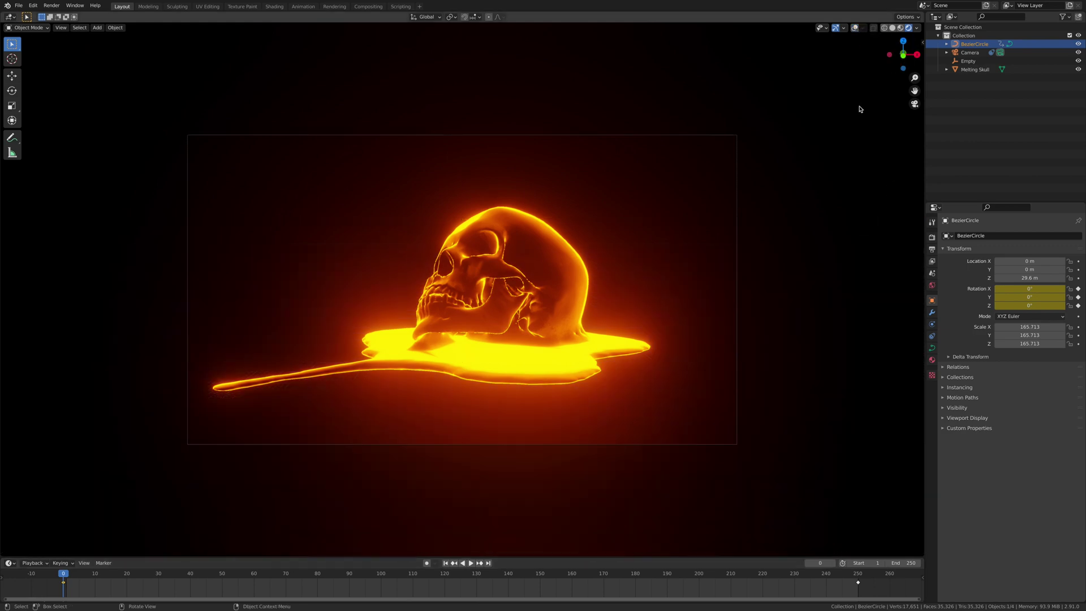
Play the glowing orbit, stop at frame 143, and show the Eevee render sampling settings.
key("space")
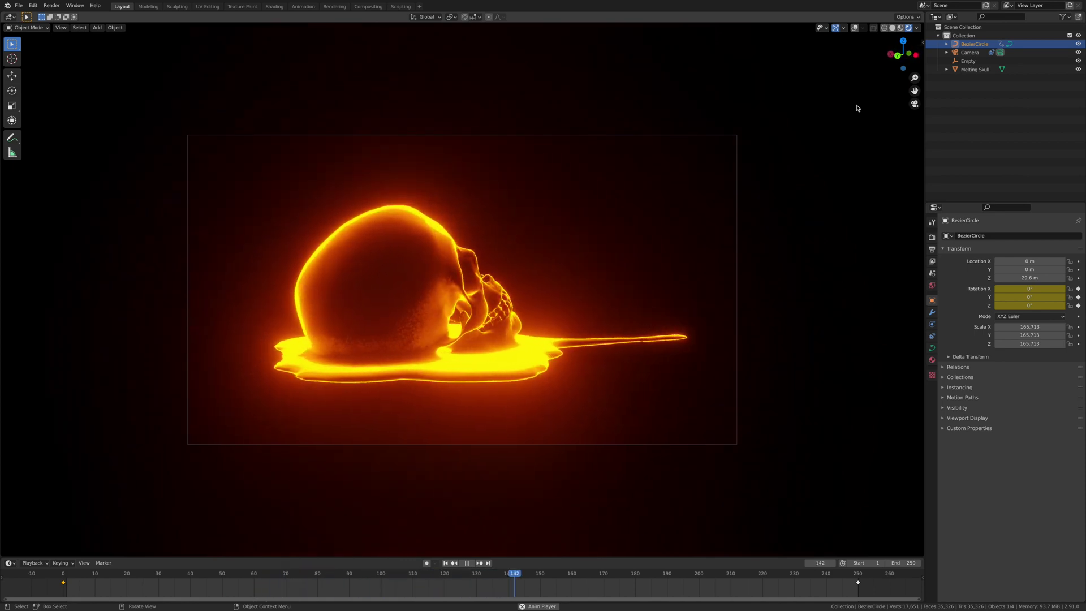
key("space")
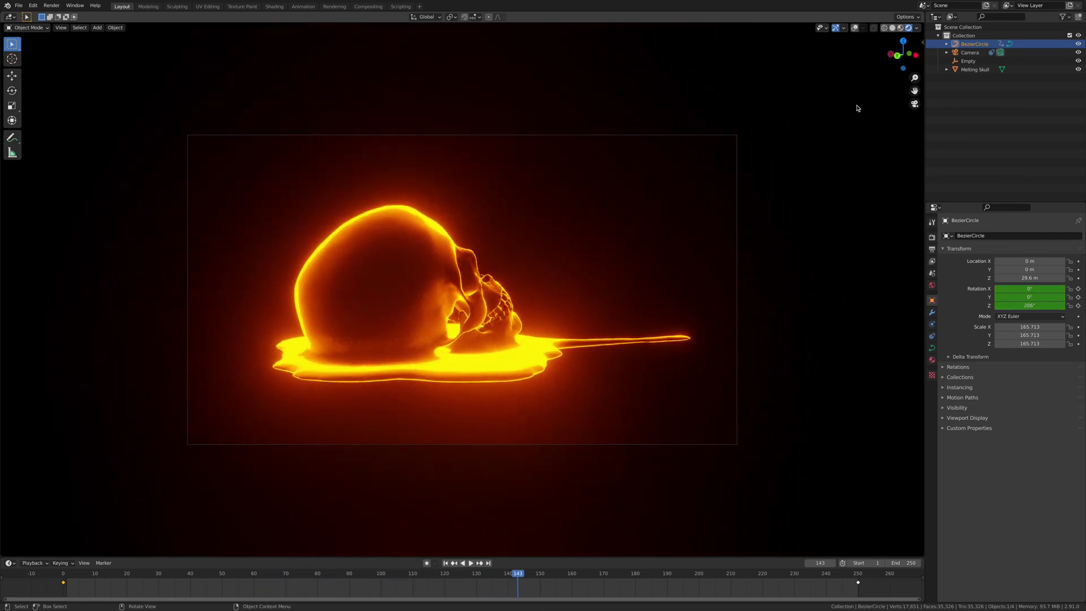
left_click(933, 237)
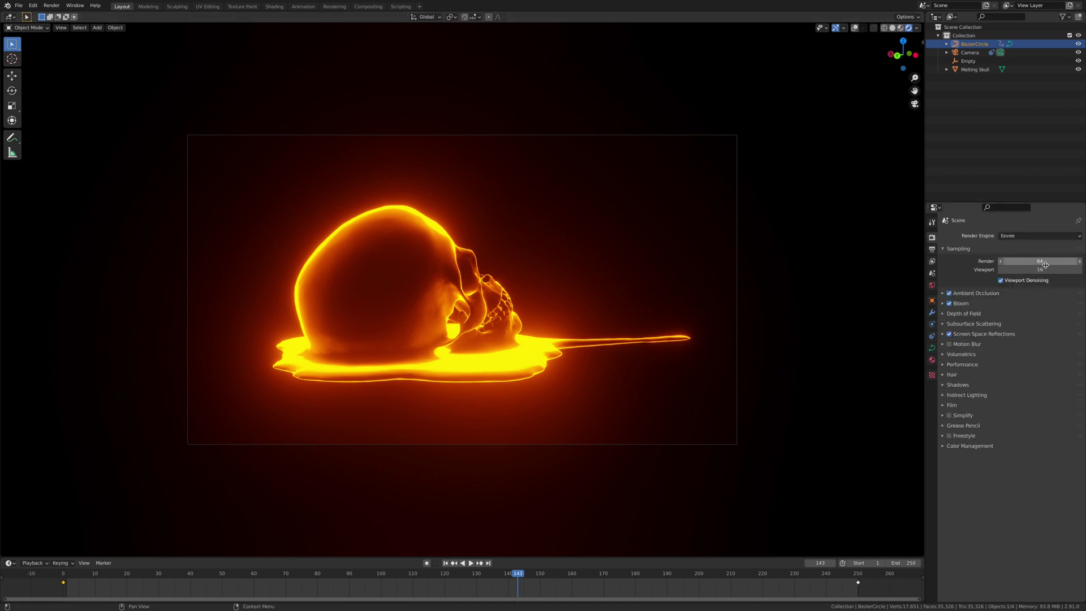
Preview the animation with Bloom turned off, then again with Bloom re-enabled.
left_click(949, 304)
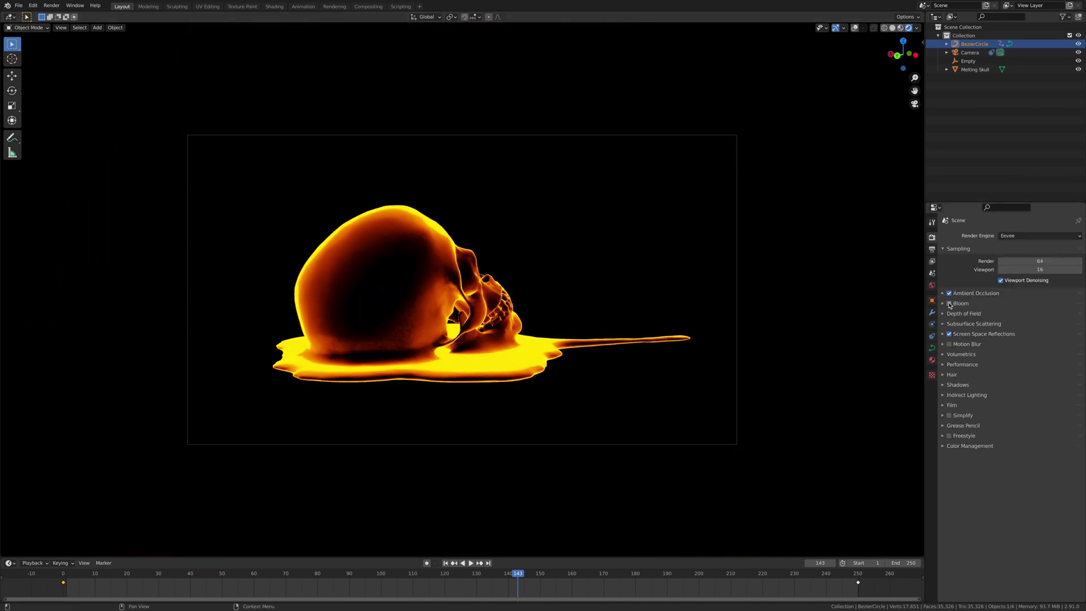
key("space")
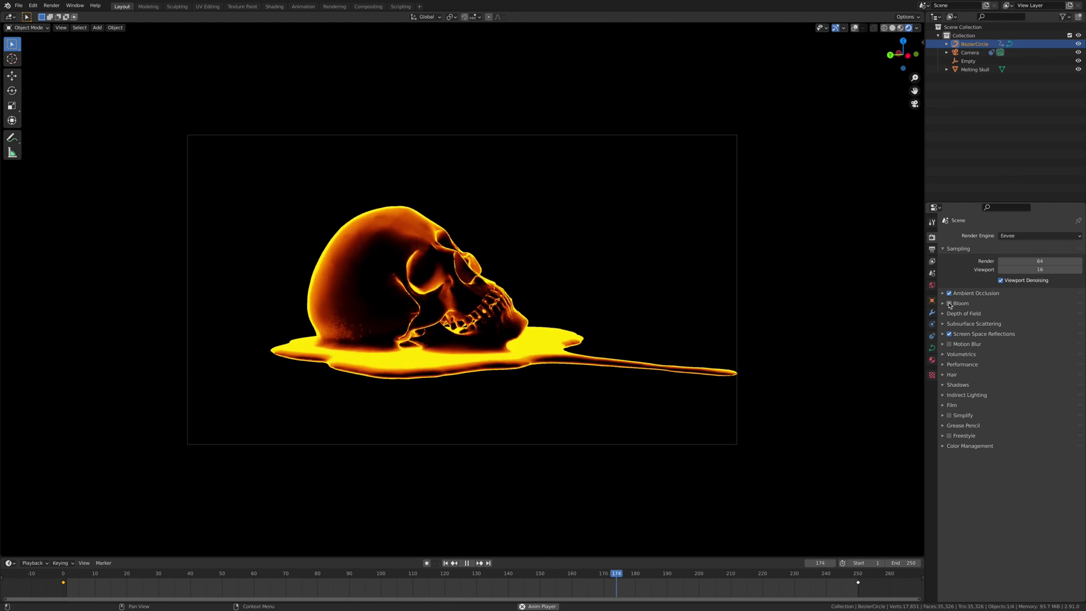
key("space")
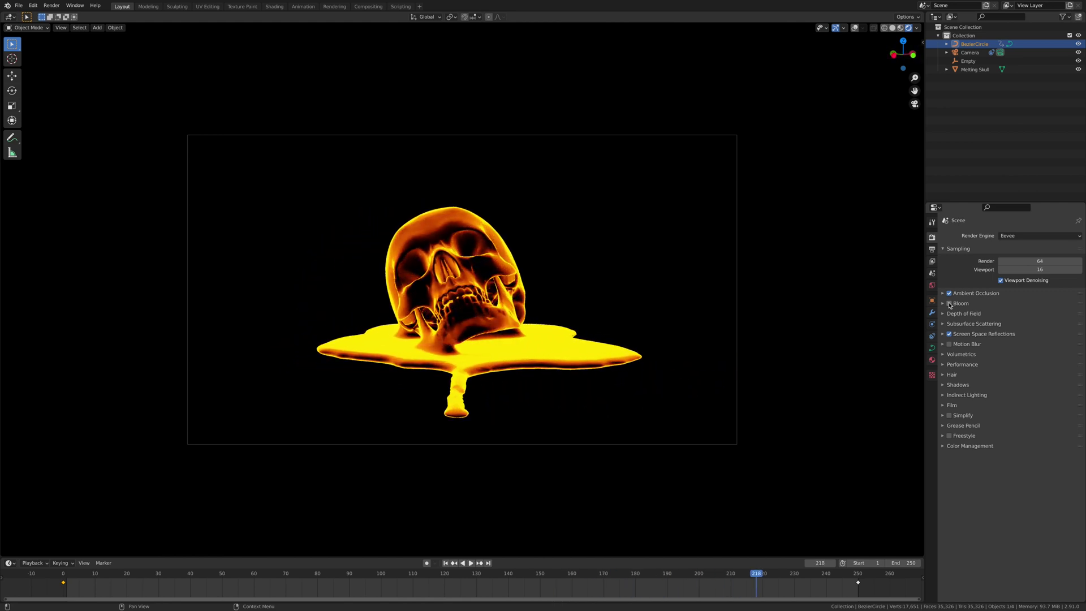
left_click(950, 304)
key("space")
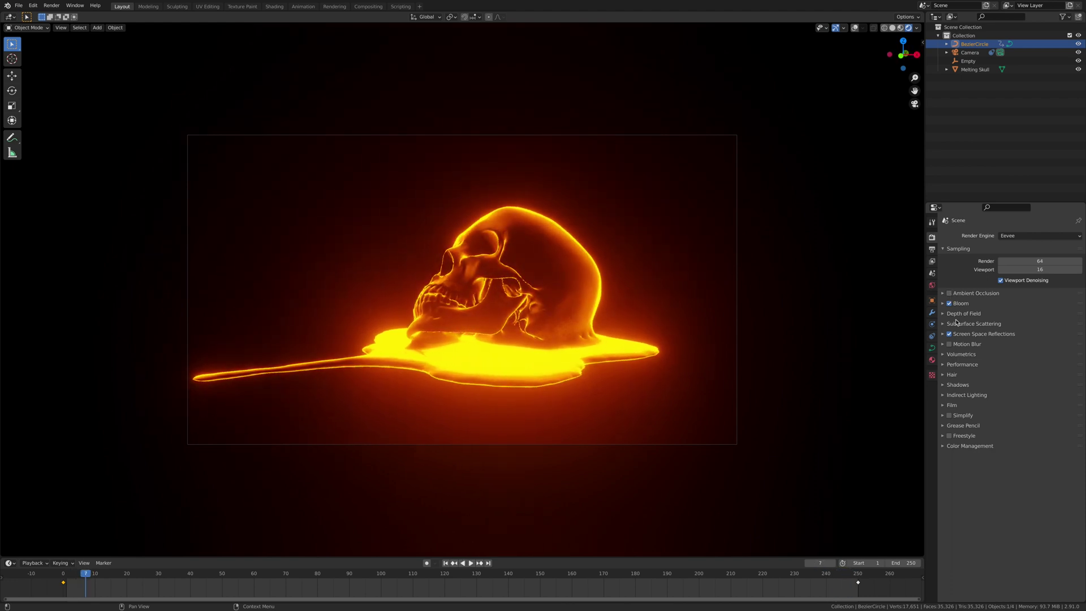
Return the playhead to frame 0 and stop playback there.
left_click(63, 582)
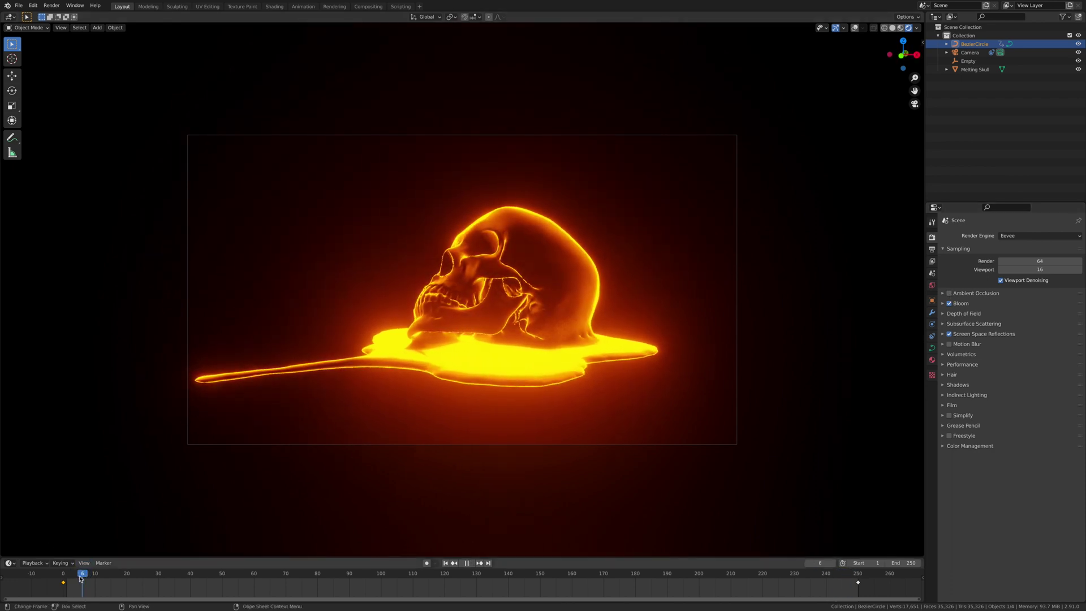
key("space")
key("Escape")
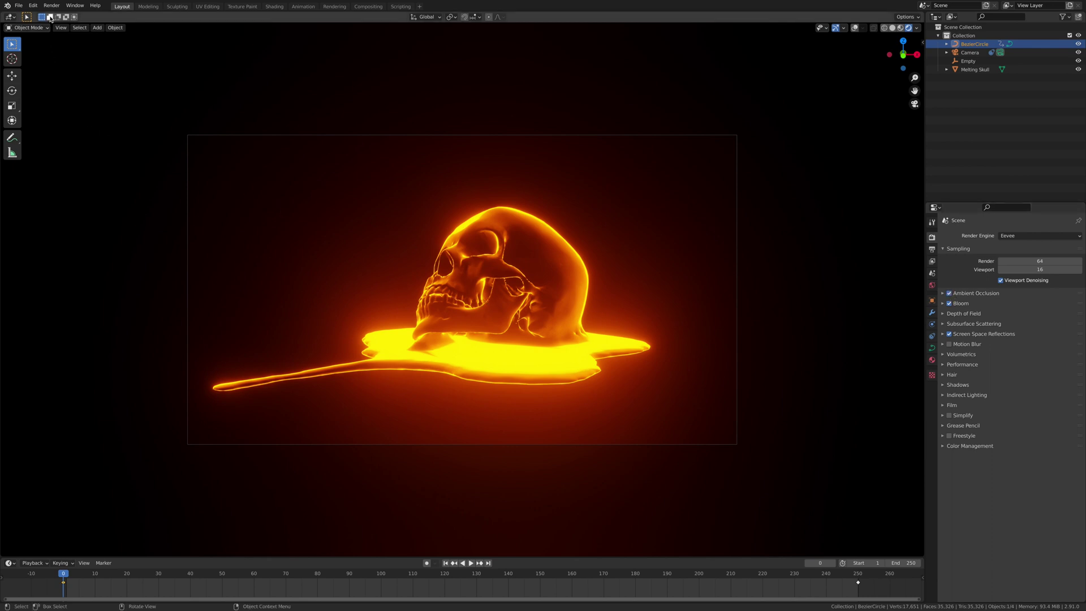
Render frame 0 as a still image and move the render window toward the centre-left.
left_click(52, 5)
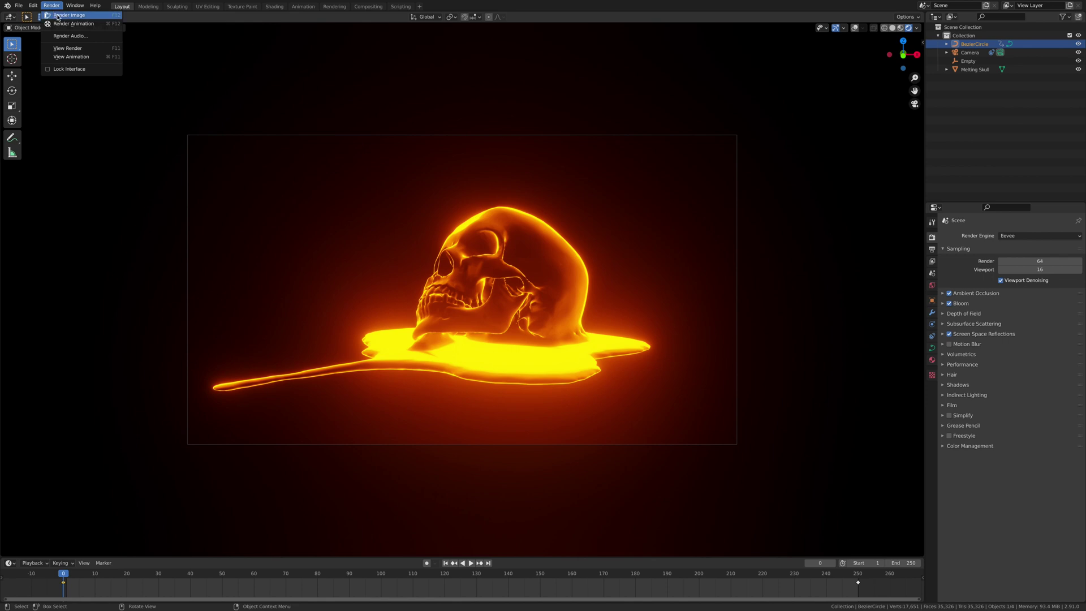
left_click(57, 15)
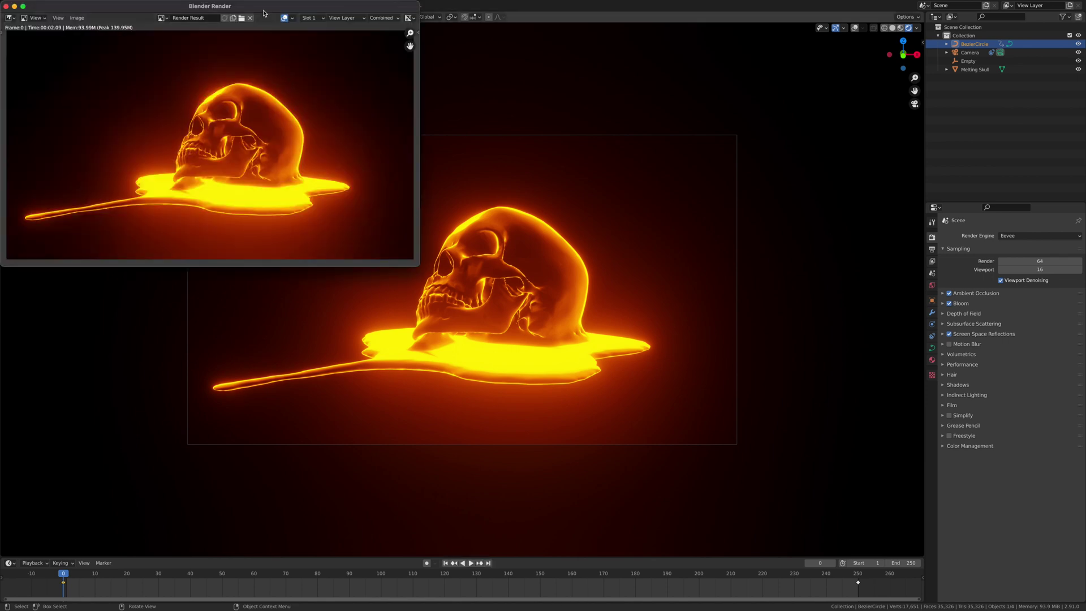
left_click_drag(262, 12, 402, 272)
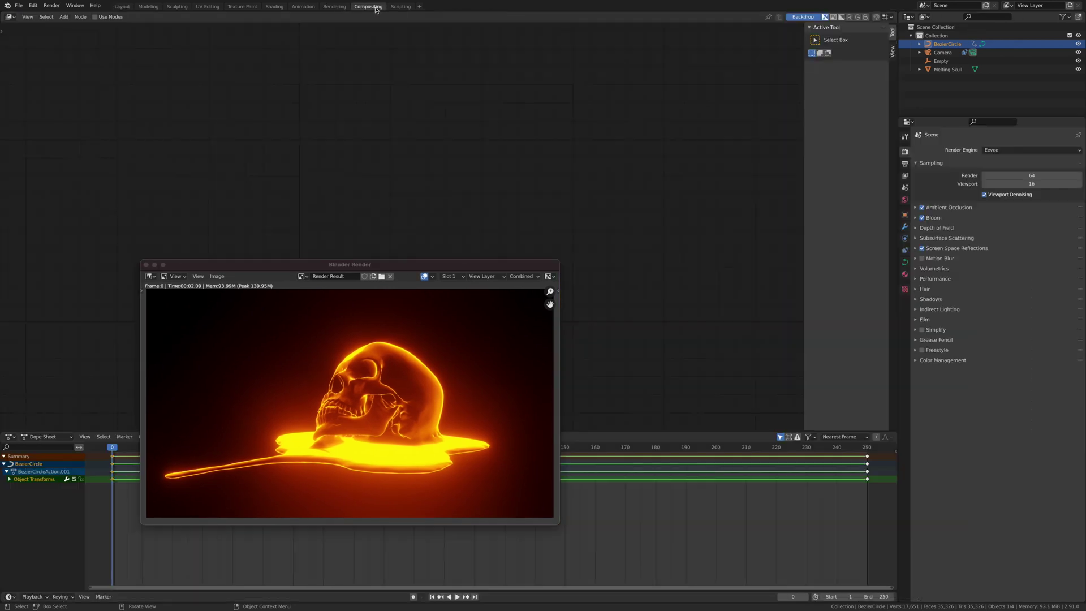
In the Compositing workspace, enable Use Nodes and move the Composite node down and right.
left_click(368, 6)
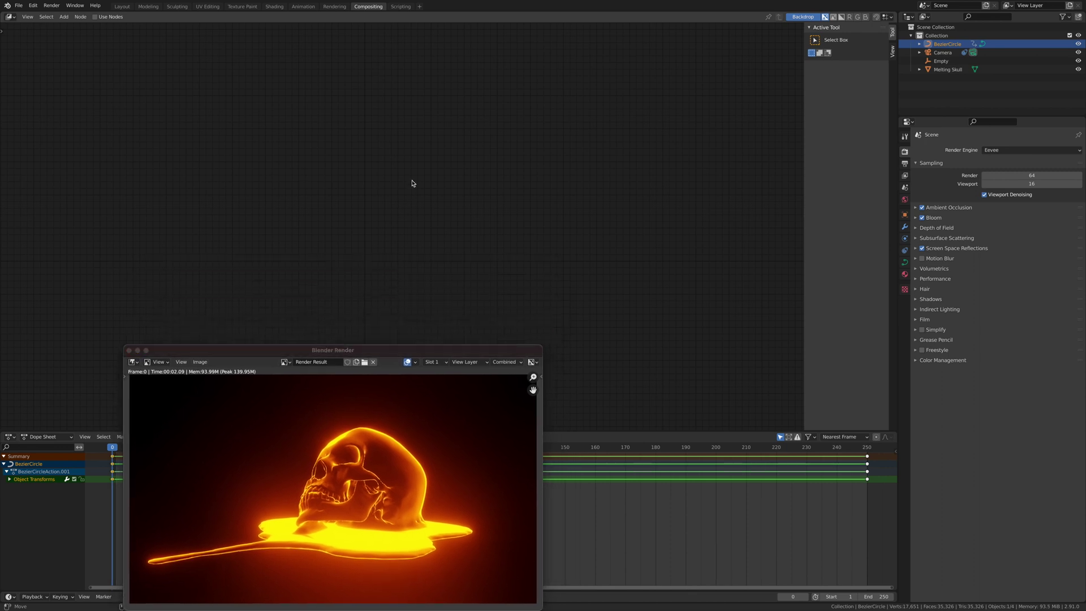
key("shift+a")
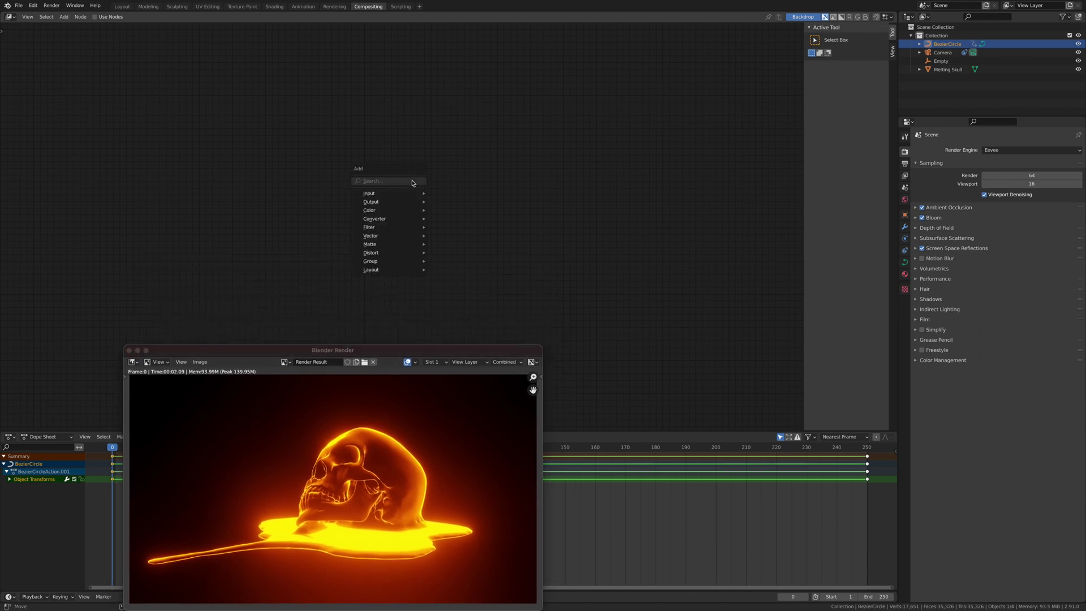
key("Escape")
left_click(95, 17)
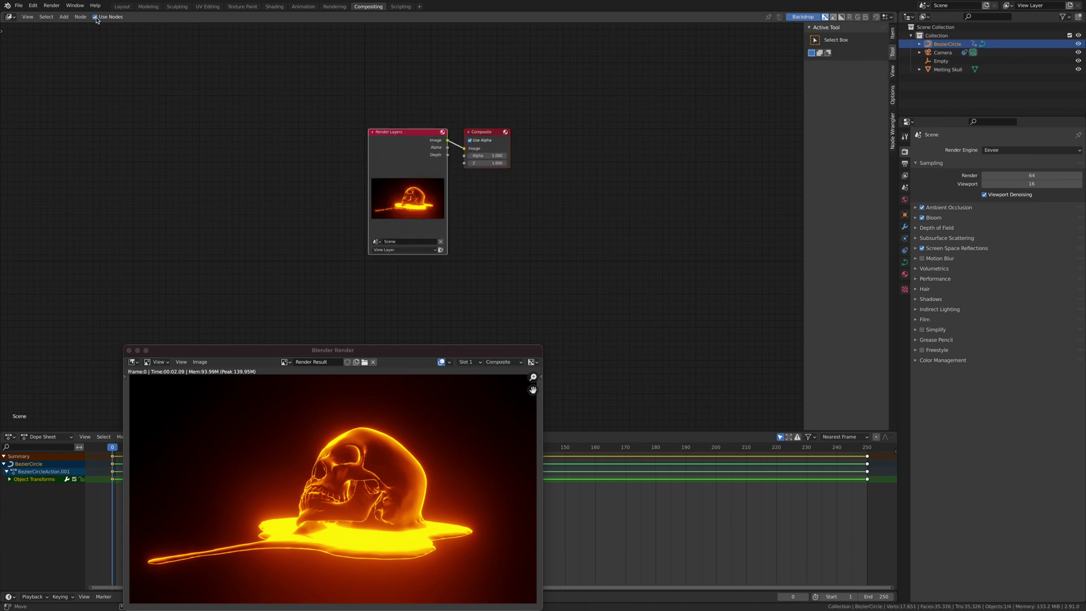
scroll(418, 194, "up", 2)
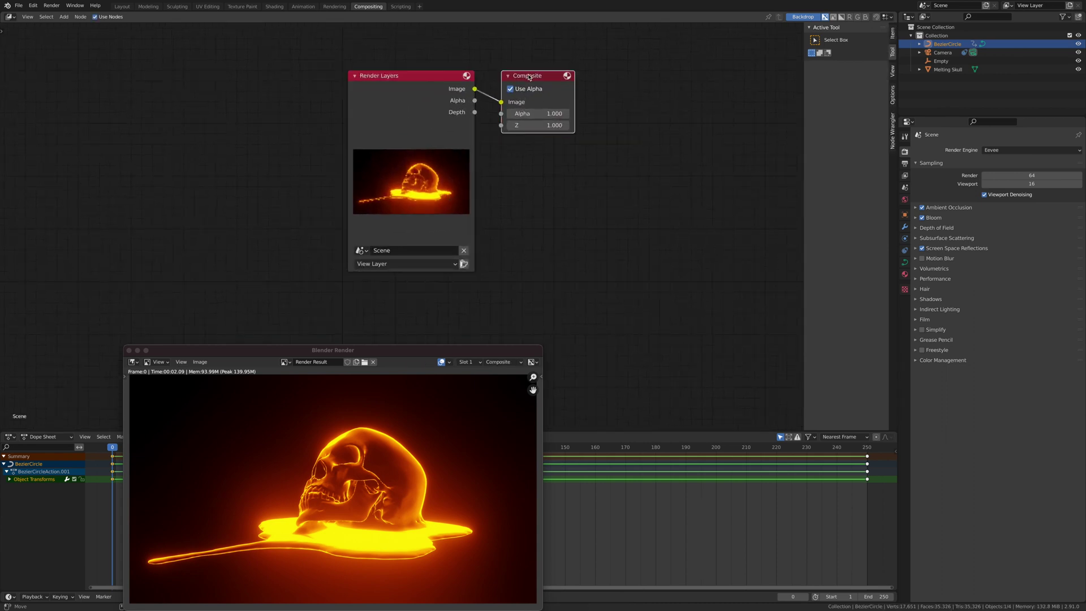
left_click_drag(528, 75, 659, 165)
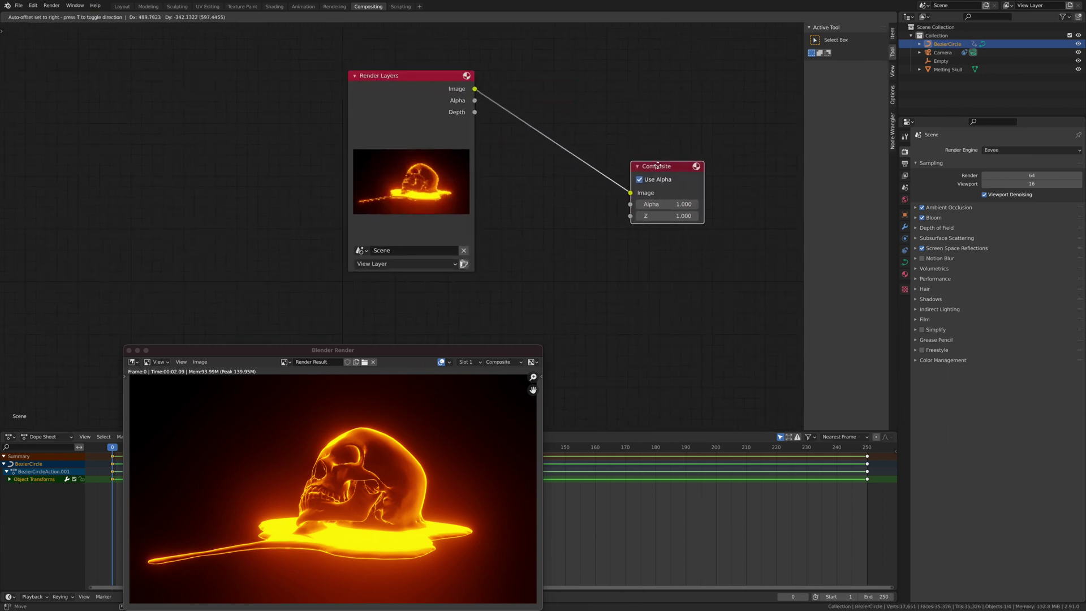
key("shift+a")
Insert a Lens Distortion node between Render Layers and Composite with Dispersion 0.4.
left_click(598, 244)
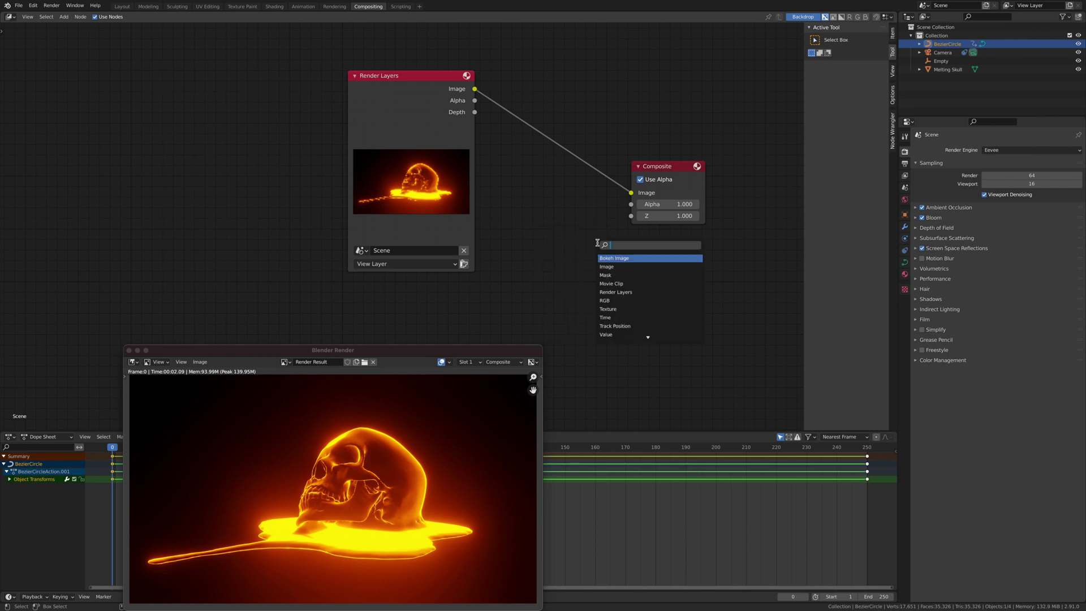
type("cam")
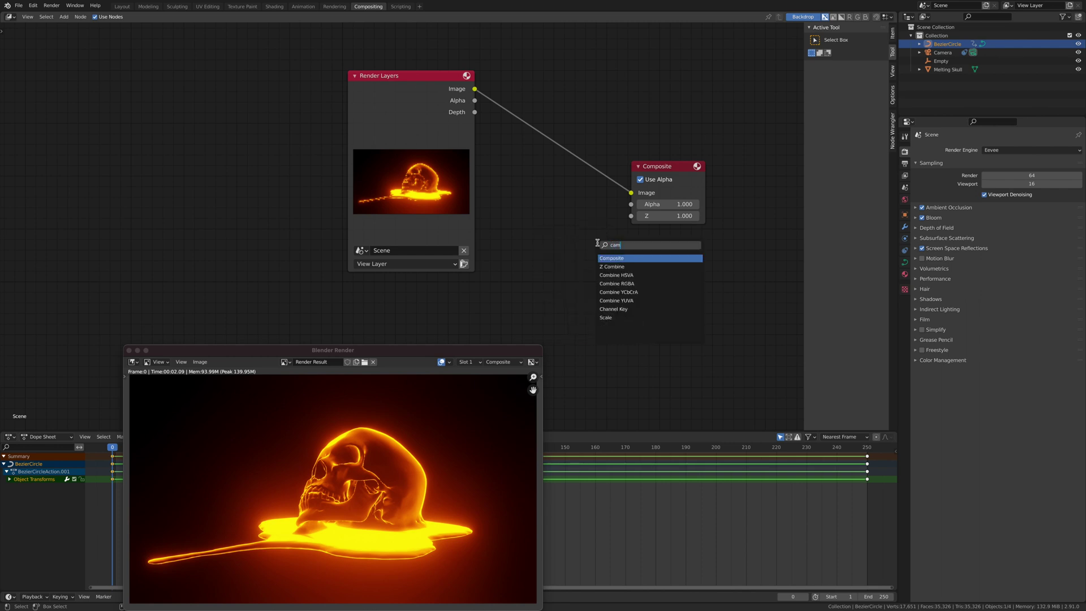
key("BackSpace")
key("BackSpace")
key("BackSpace")
type("di")
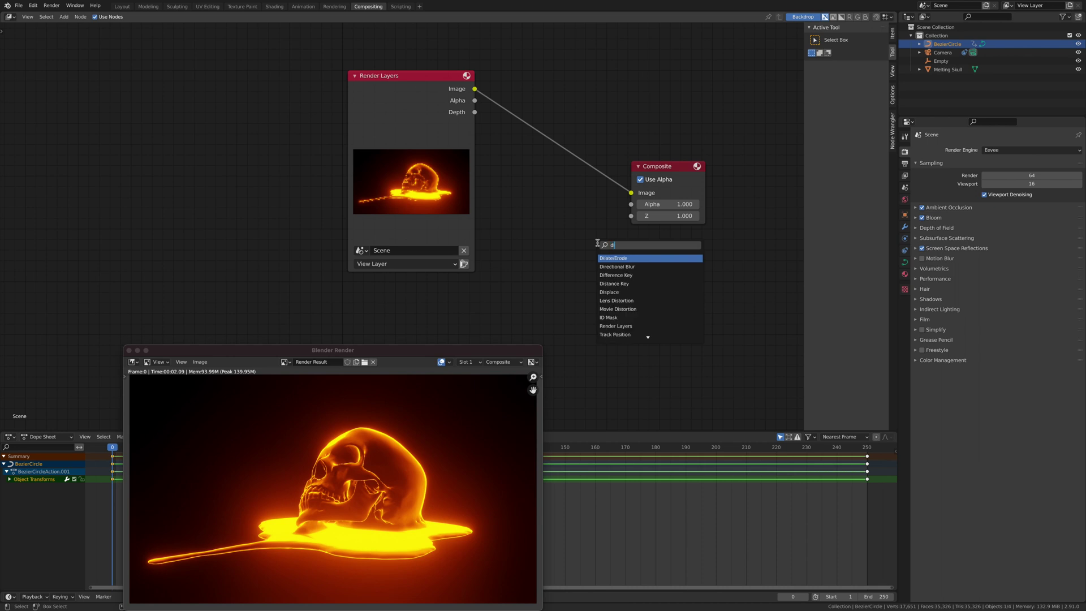
left_click(619, 301)
left_click(552, 177)
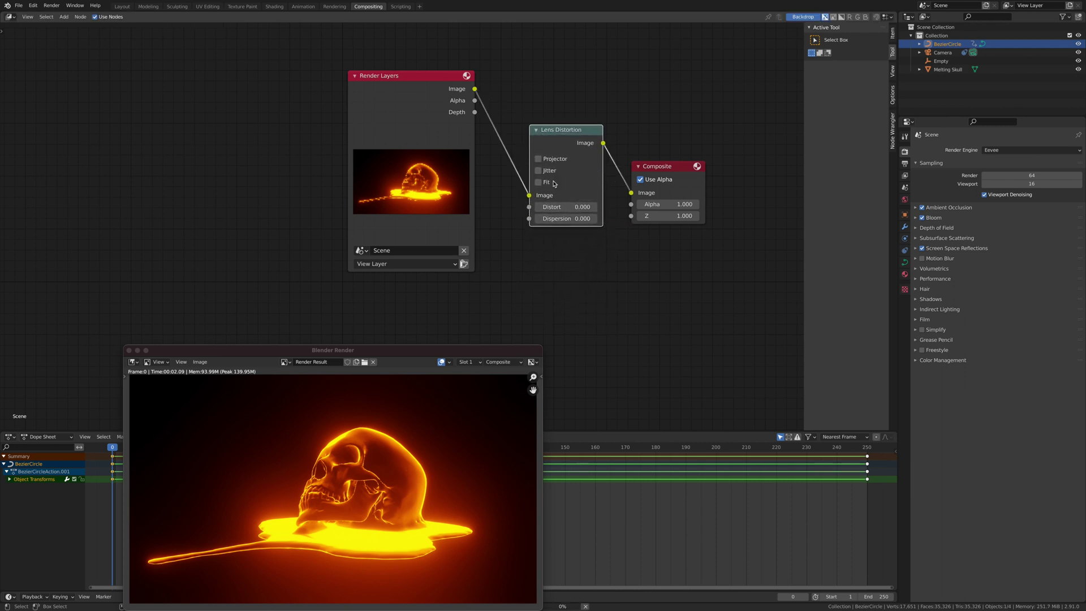
left_click_drag(580, 207, 594, 221)
left_click(594, 220)
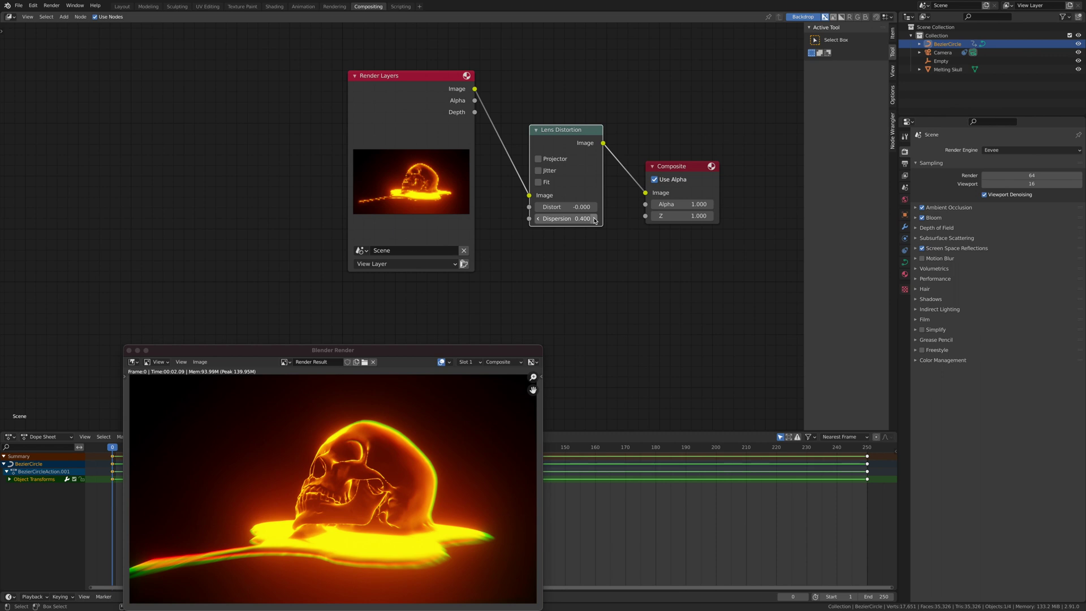
Reset Dispersion, delete Lens Distortion and reconnect Render Layers Image directly to Composite.
left_click_drag(405, 347, 393, 201)
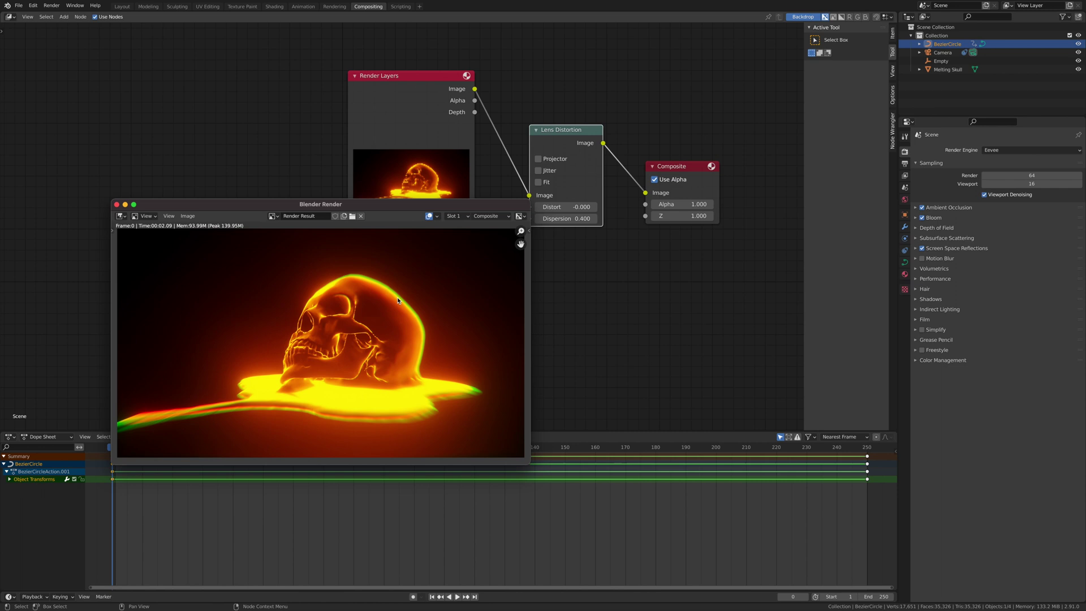
left_click_drag(486, 205, 453, 259)
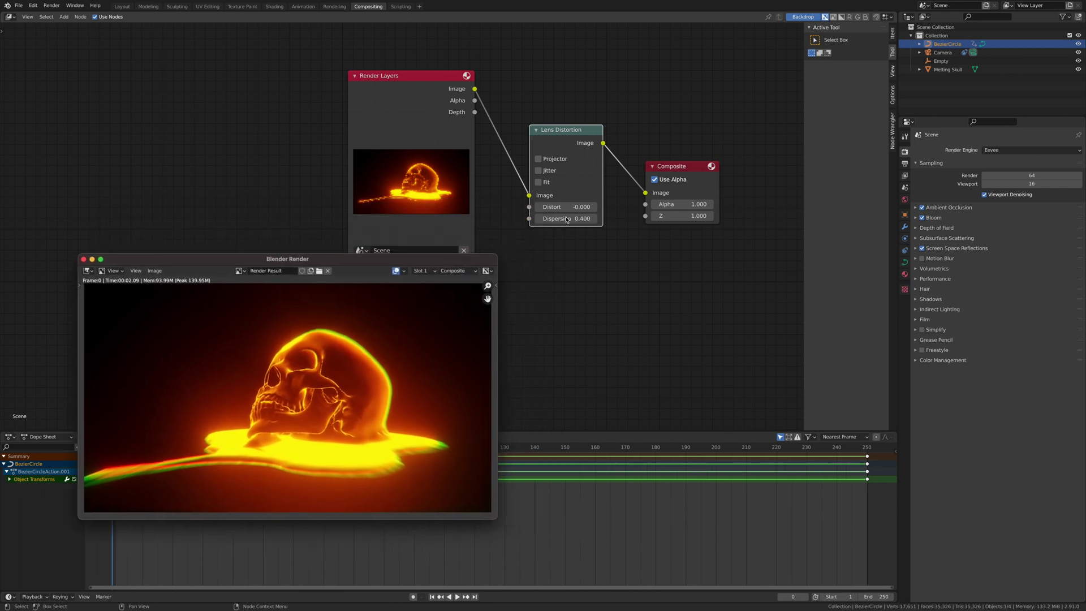
key("BackSpace")
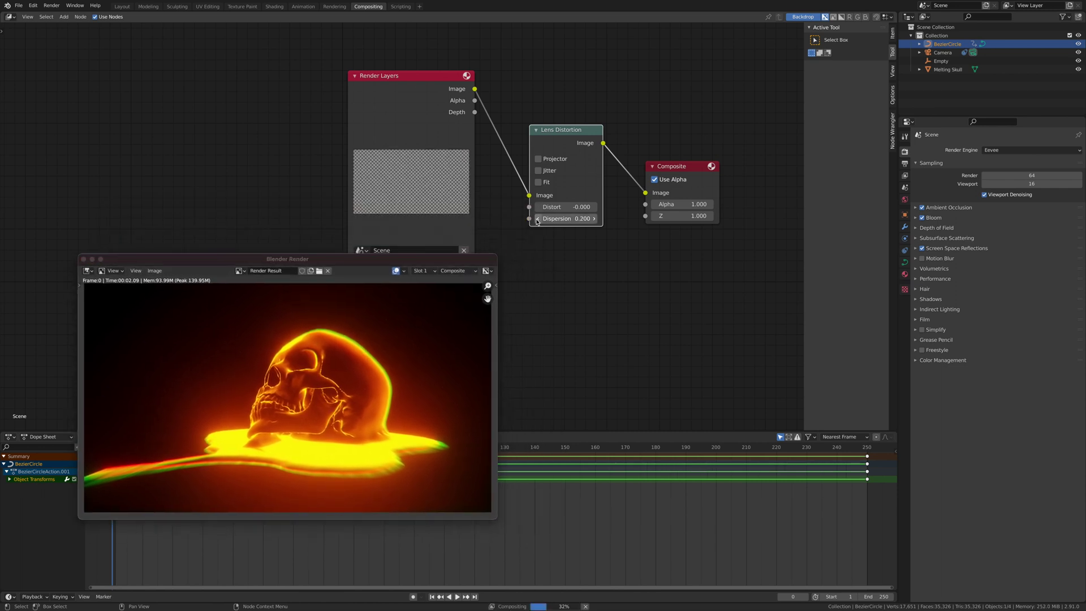
right_click(568, 132)
left_click(541, 152)
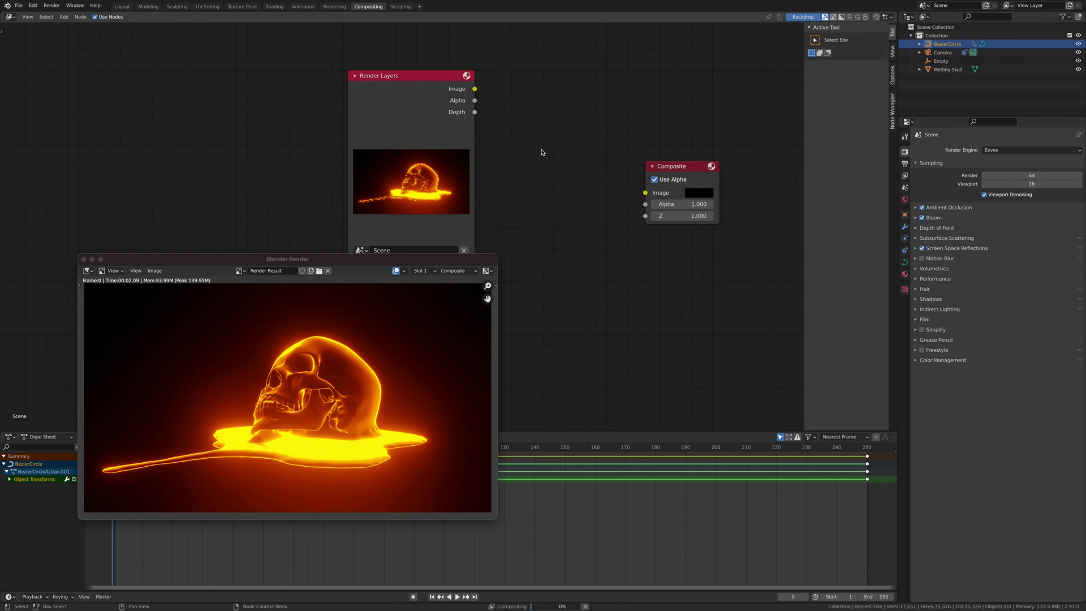
left_click_drag(474, 89, 644, 193)
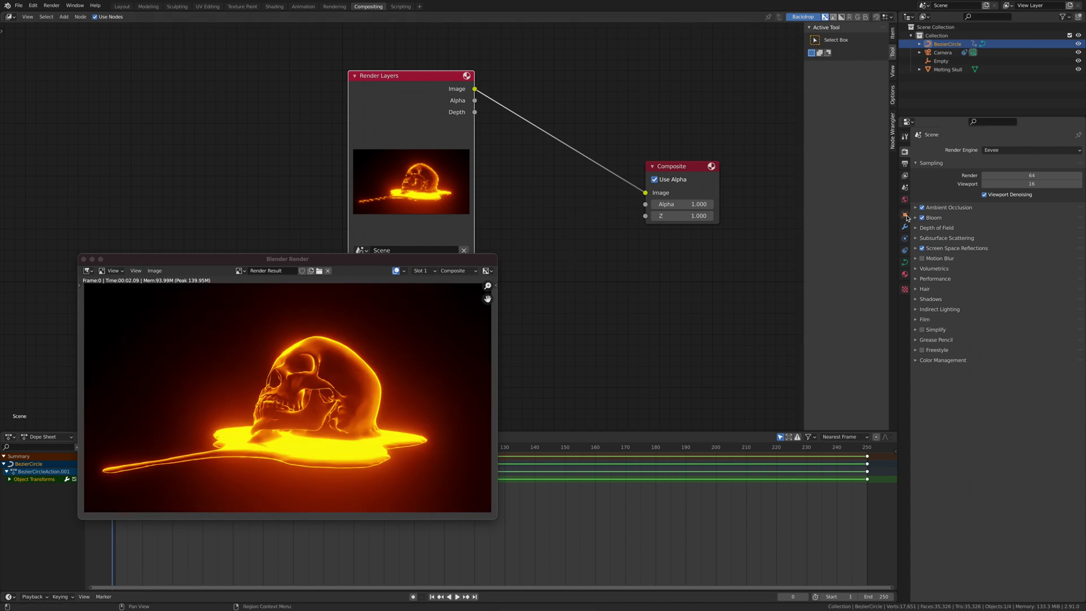
left_click(905, 163)
Set the output file format to FFmpeg Video and expand Encoding, showing QuickTime with H.264.
left_click(1032, 330)
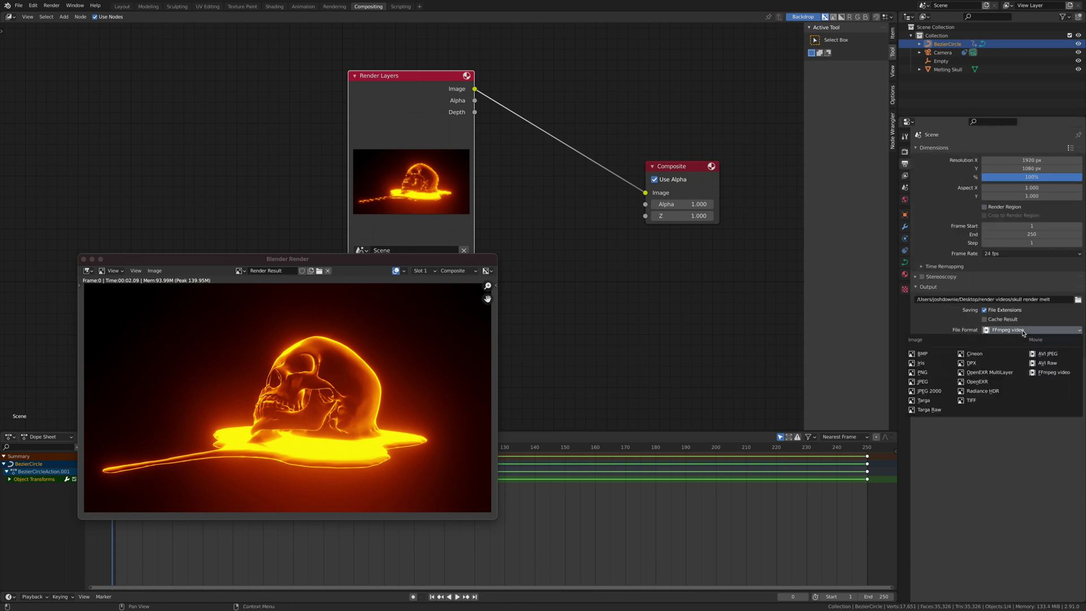
left_click(1055, 372)
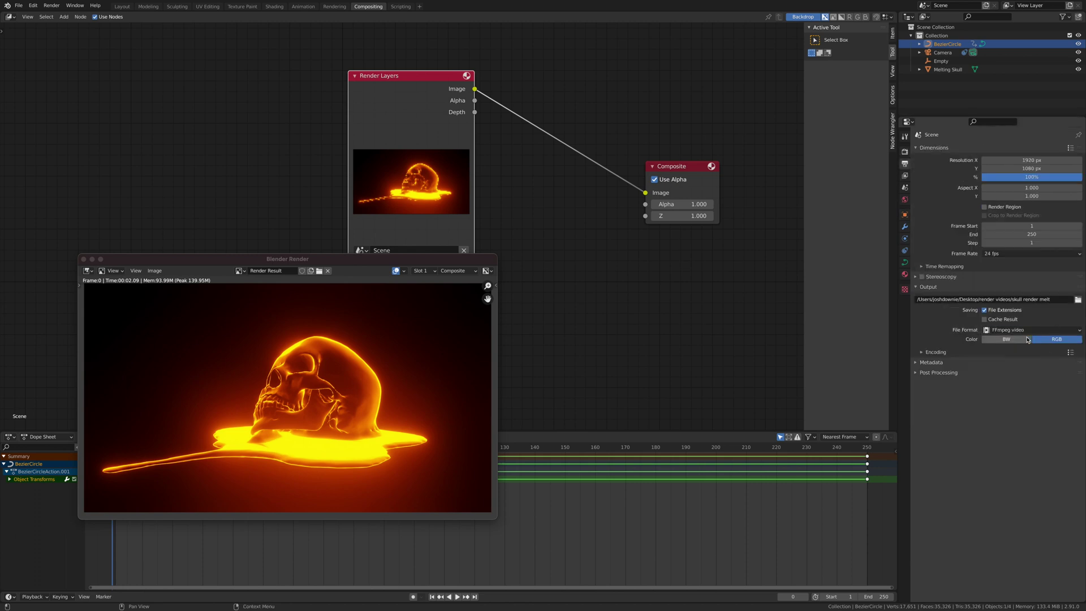
left_click(921, 353)
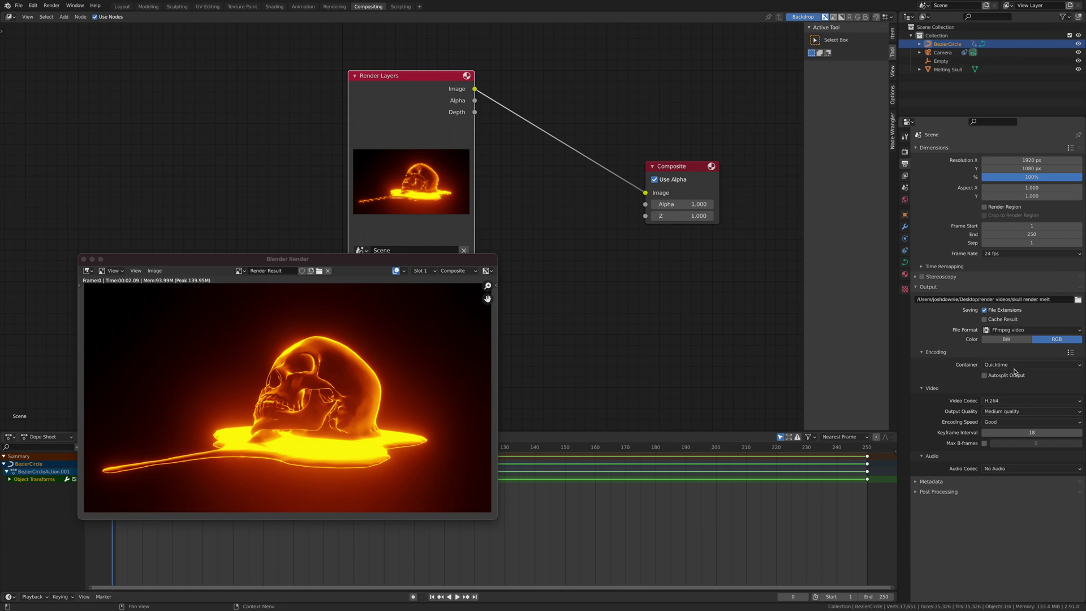